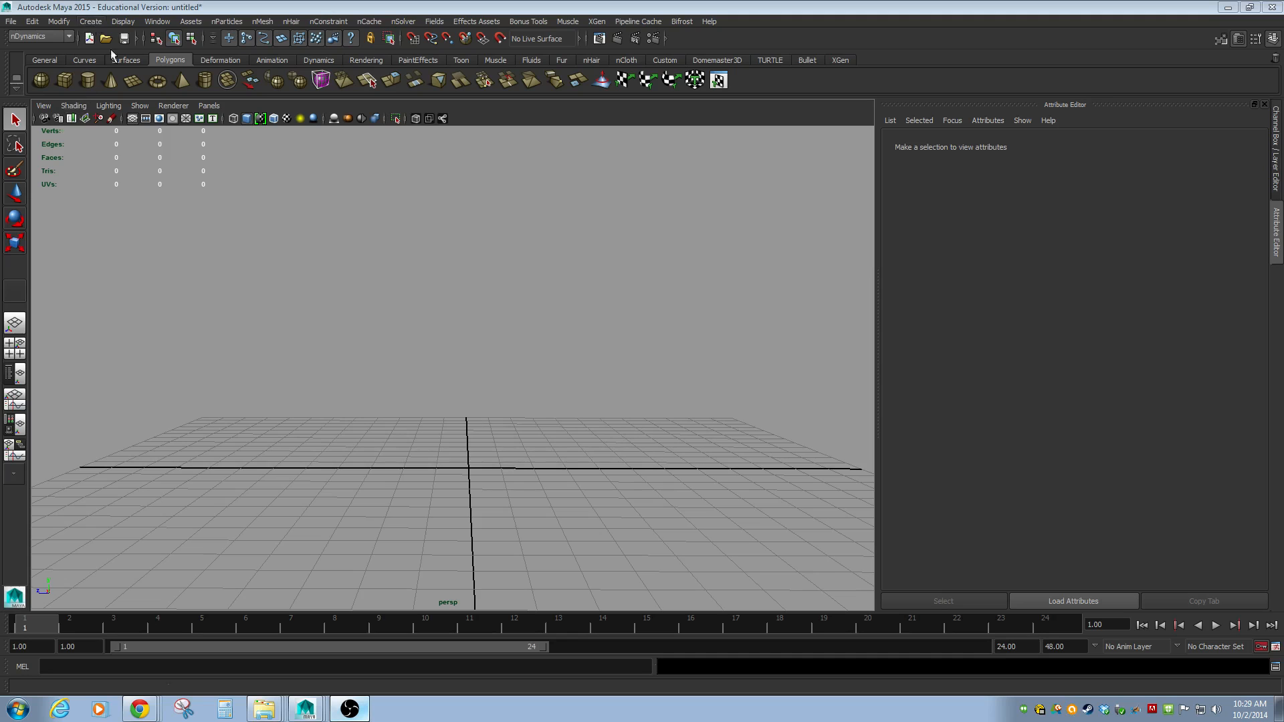
# Create a NURBS sphere at the origin of the empty scene
pyautogui.keyDown('alt'); pyautogui.moveTo(268, 284); pyautogui.dragTo(448, 365); pyautogui.keyUp('alt')
pyautogui.scroll(-5, 448, 365)
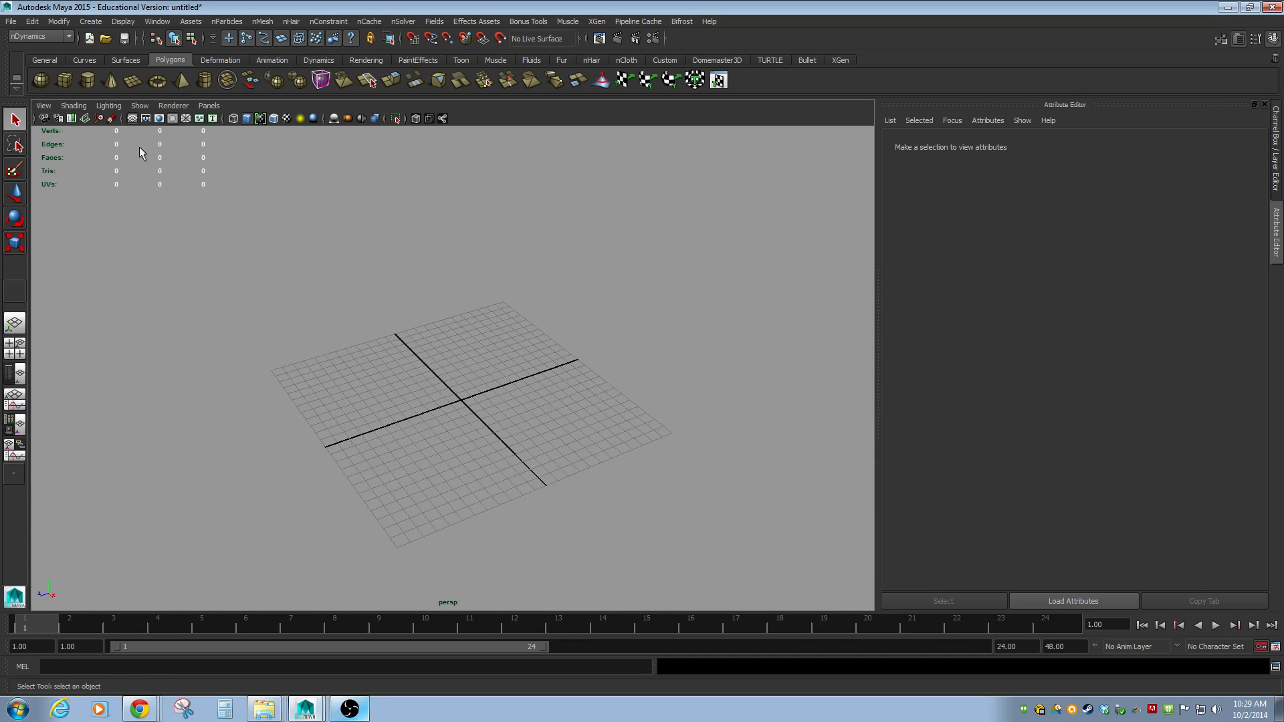
pyautogui.click(121, 59)
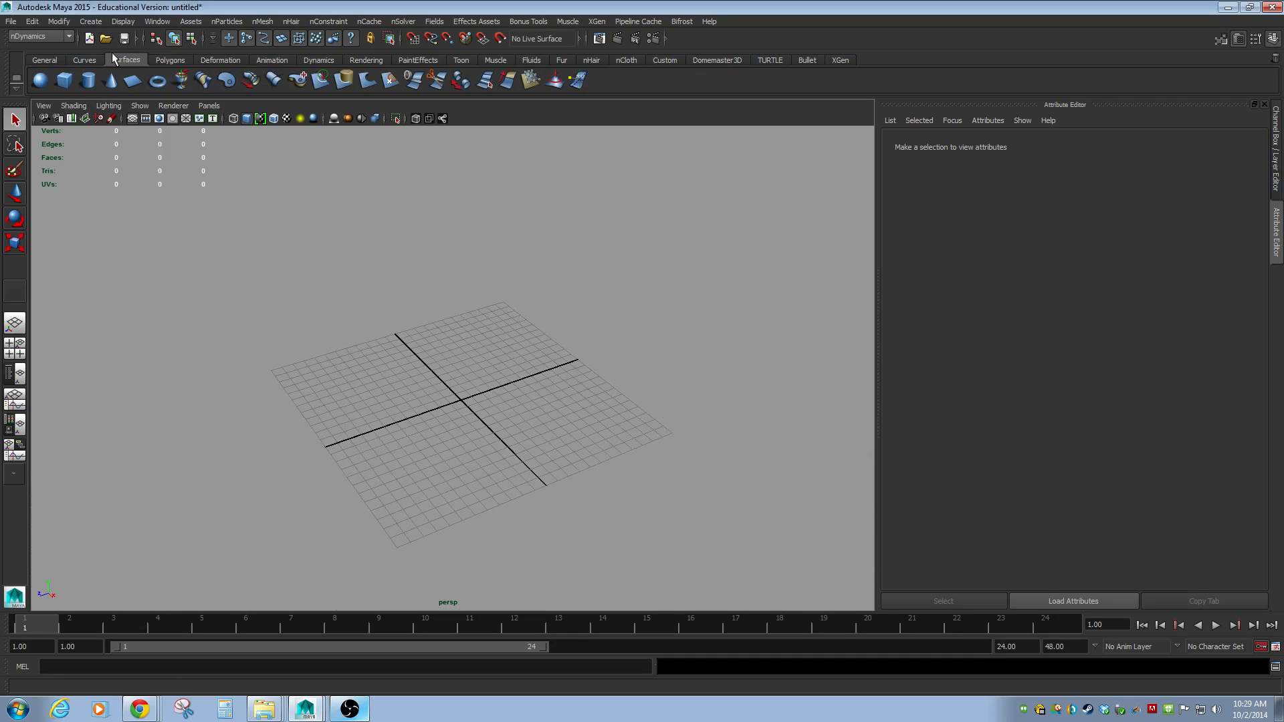
pyautogui.click(40, 80)
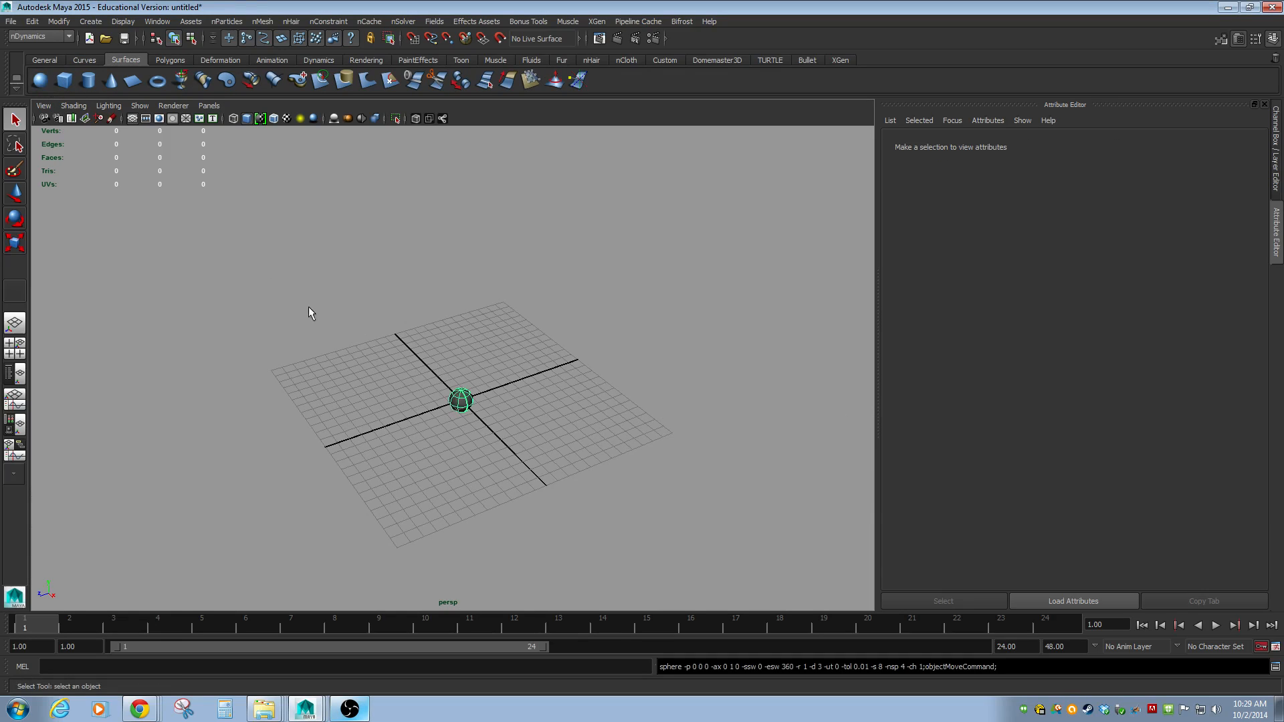
pyautogui.scroll(4, 479, 398)
pyautogui.keyDown('alt'); pyautogui.moveTo(508, 397); pyautogui.dragTo(504, 307, button='middle'); pyautogui.keyUp('alt')
pyautogui.keyDown('alt'); pyautogui.moveTo(504, 307); pyautogui.dragTo(530, 339, button='right'); pyautogui.keyUp('alt')
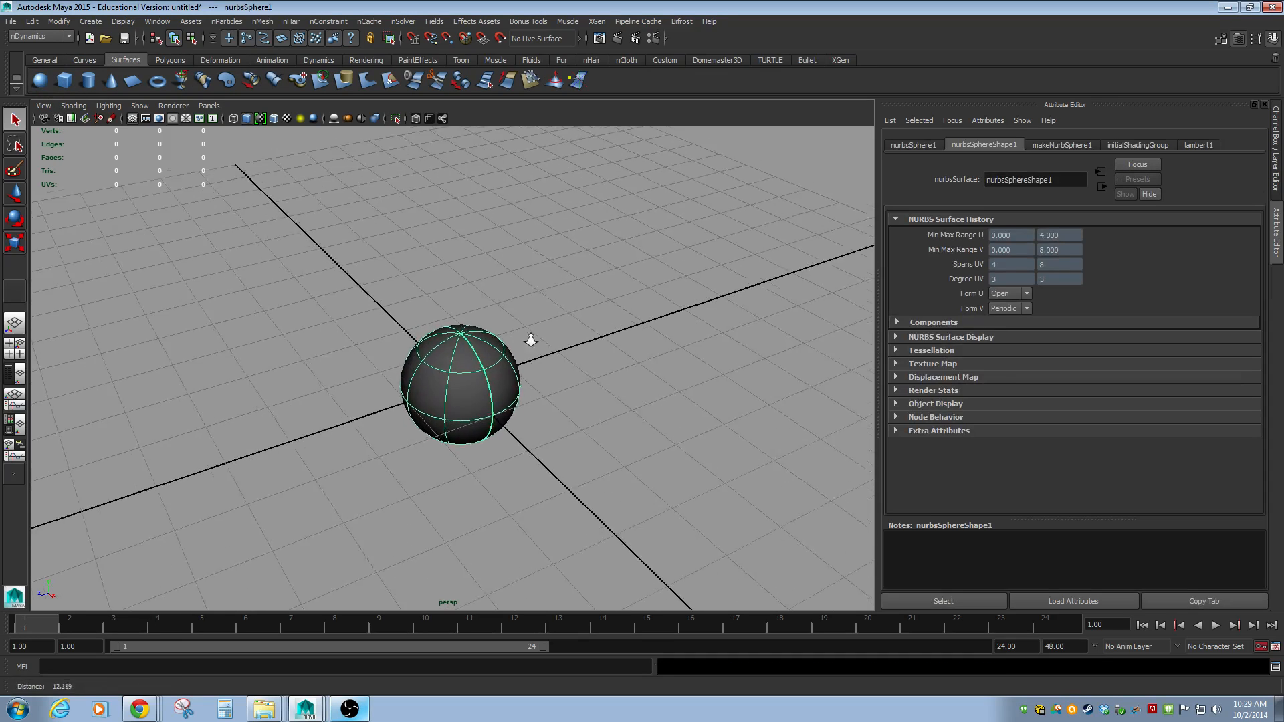
pyautogui.keyDown('alt'); pyautogui.moveTo(505, 424); pyautogui.dragTo(541, 391); pyautogui.keyUp('alt')
pyautogui.keyDown('alt'); pyautogui.moveTo(434, 364); pyautogui.dragTo(482, 389, button='right'); pyautogui.keyUp('alt')
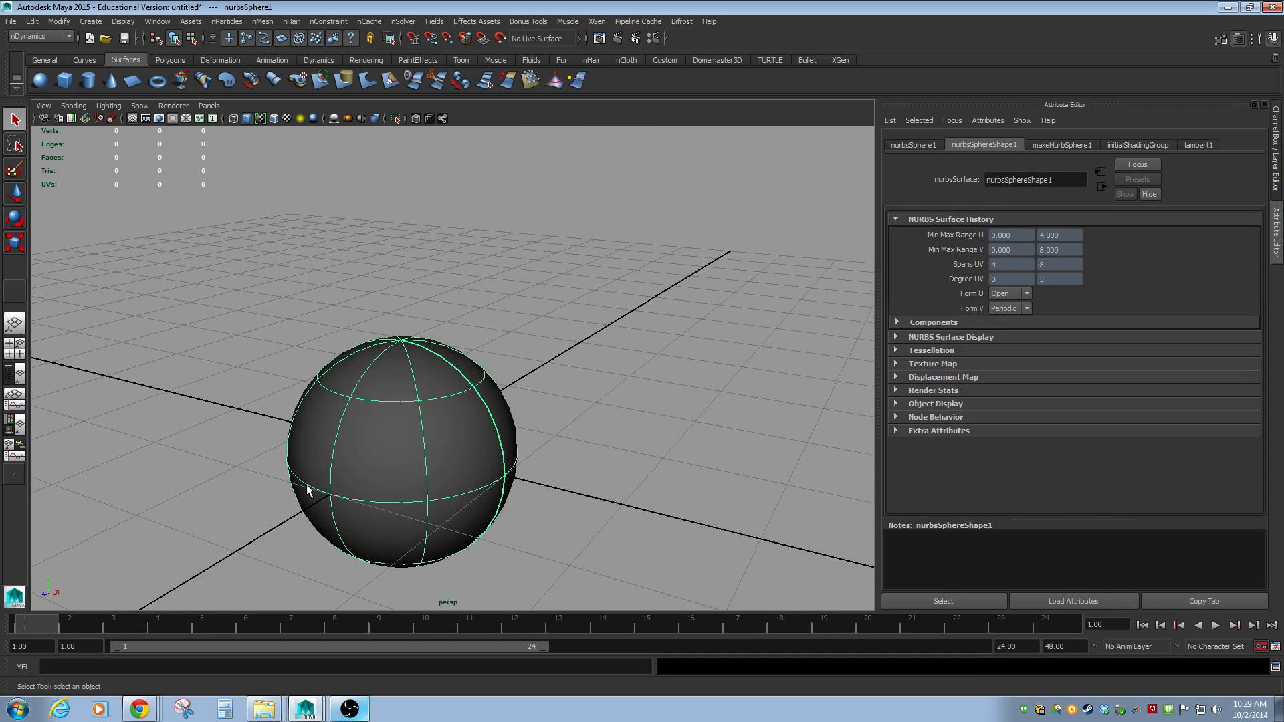
pyautogui.keyDown('alt'); pyautogui.moveTo(311, 478); pyautogui.dragTo(472, 420); pyautogui.keyUp('alt')
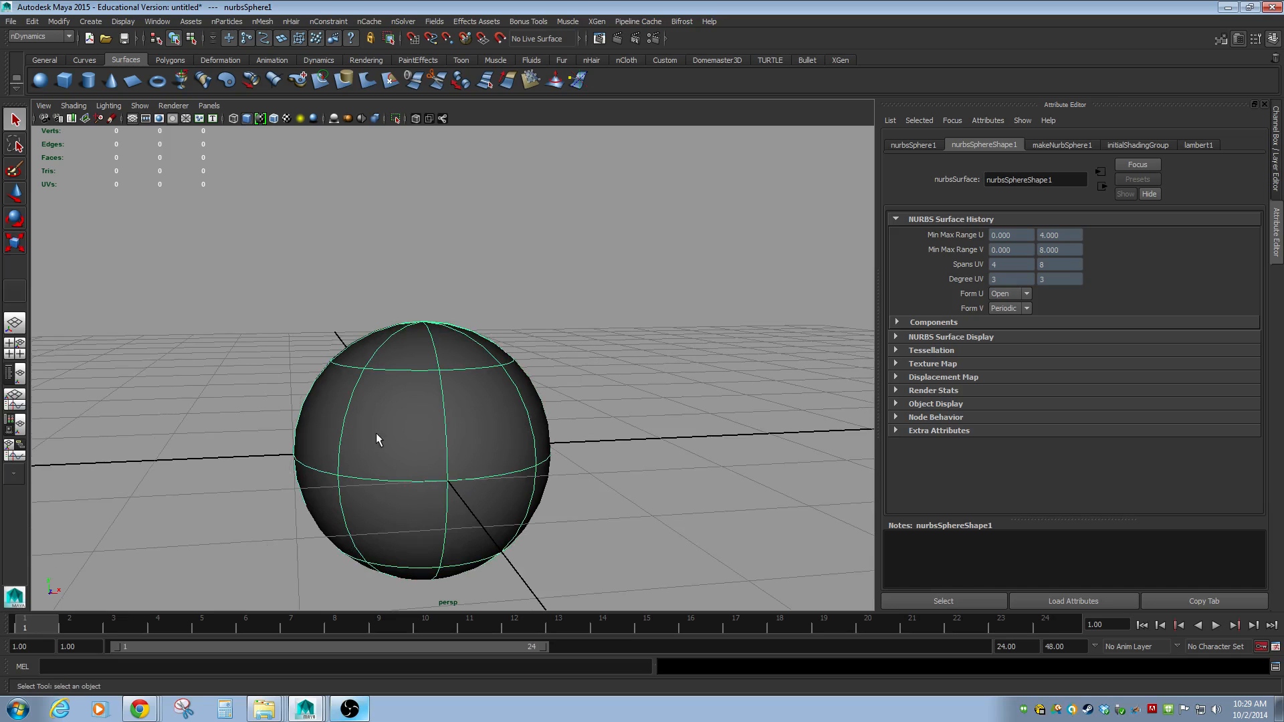
# Select a single surface patch on the front of the sphere, followed by one of its vertical isoparms
pyautogui.moveTo(379, 436); pyautogui.dragTo(339, 452, button='right')
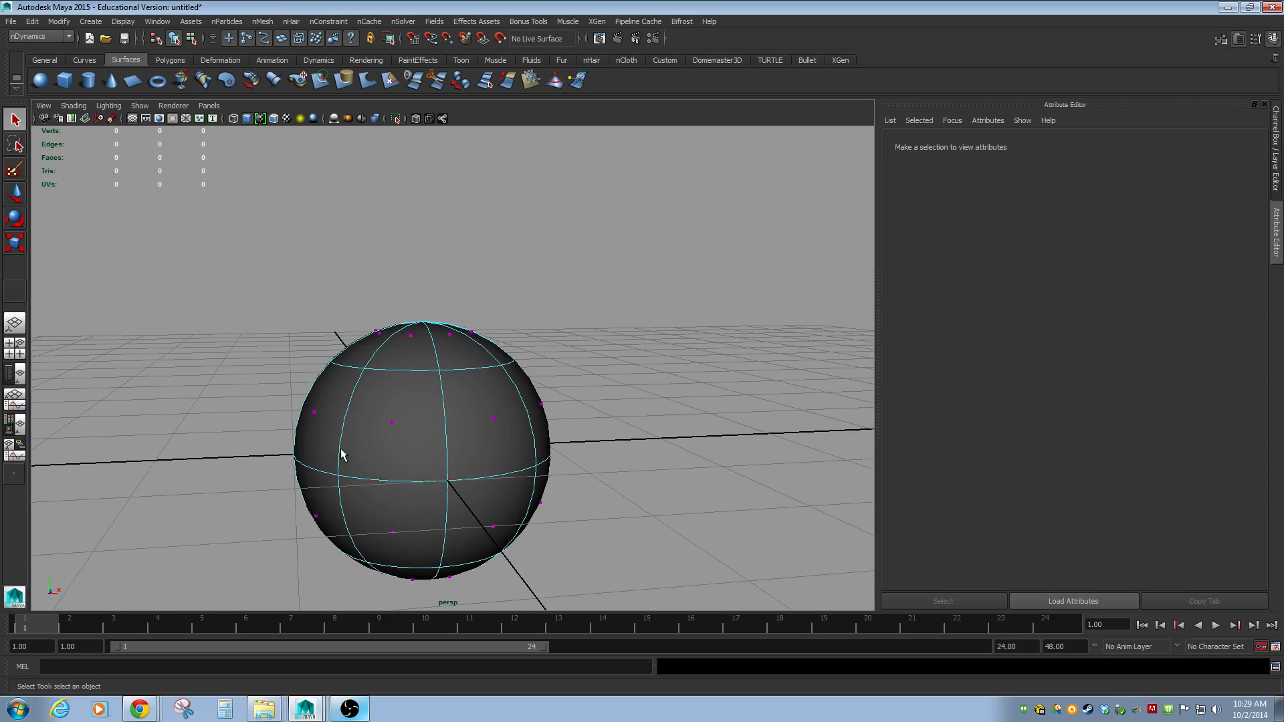
pyautogui.click(391, 425)
pyautogui.moveTo(418, 433)
pyautogui.keyDown('alt'); pyautogui.mouseDown()
pyautogui.moveTo(298, 436)
pyautogui.moveTo(341, 452)
pyautogui.moveTo(407, 439)
pyautogui.mouseUp(); pyautogui.keyUp('alt')
pyautogui.keyDown('alt'); pyautogui.moveTo(326, 437); pyautogui.dragTo(499, 450, button='right'); pyautogui.keyUp('alt')
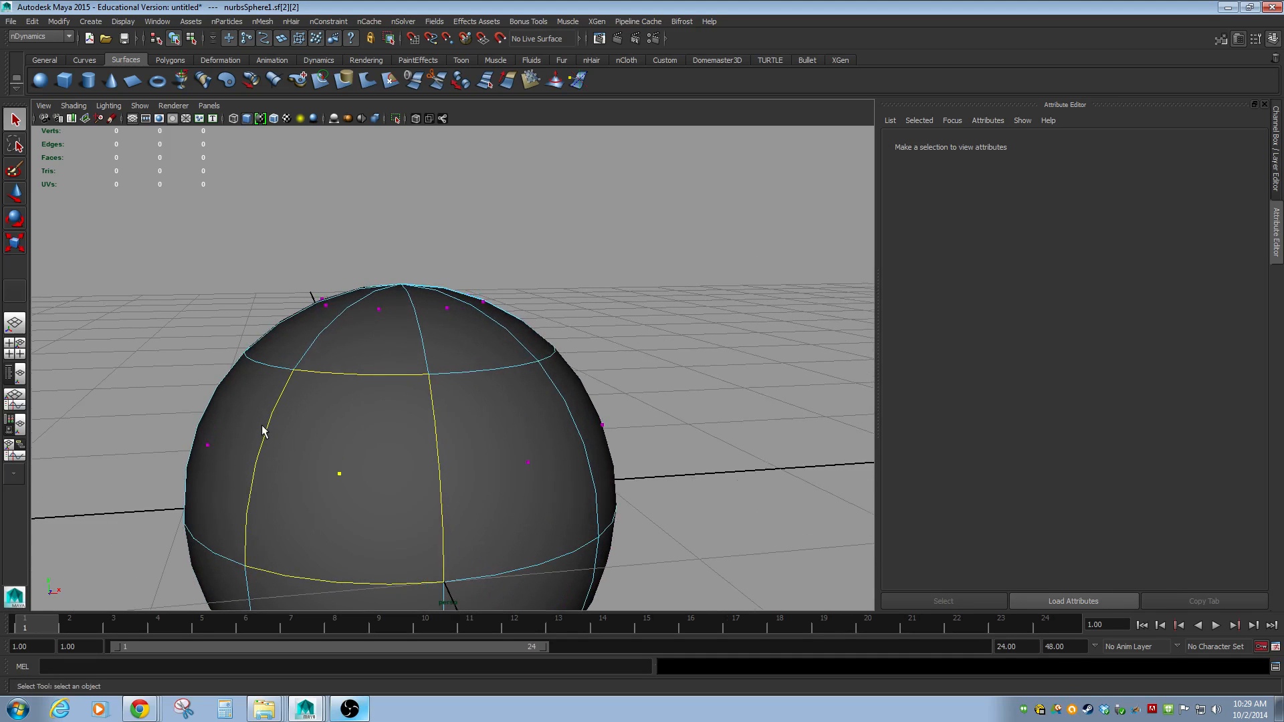
pyautogui.moveTo(272, 407); pyautogui.dragTo(276, 400, button='right')
pyautogui.click(275, 399)
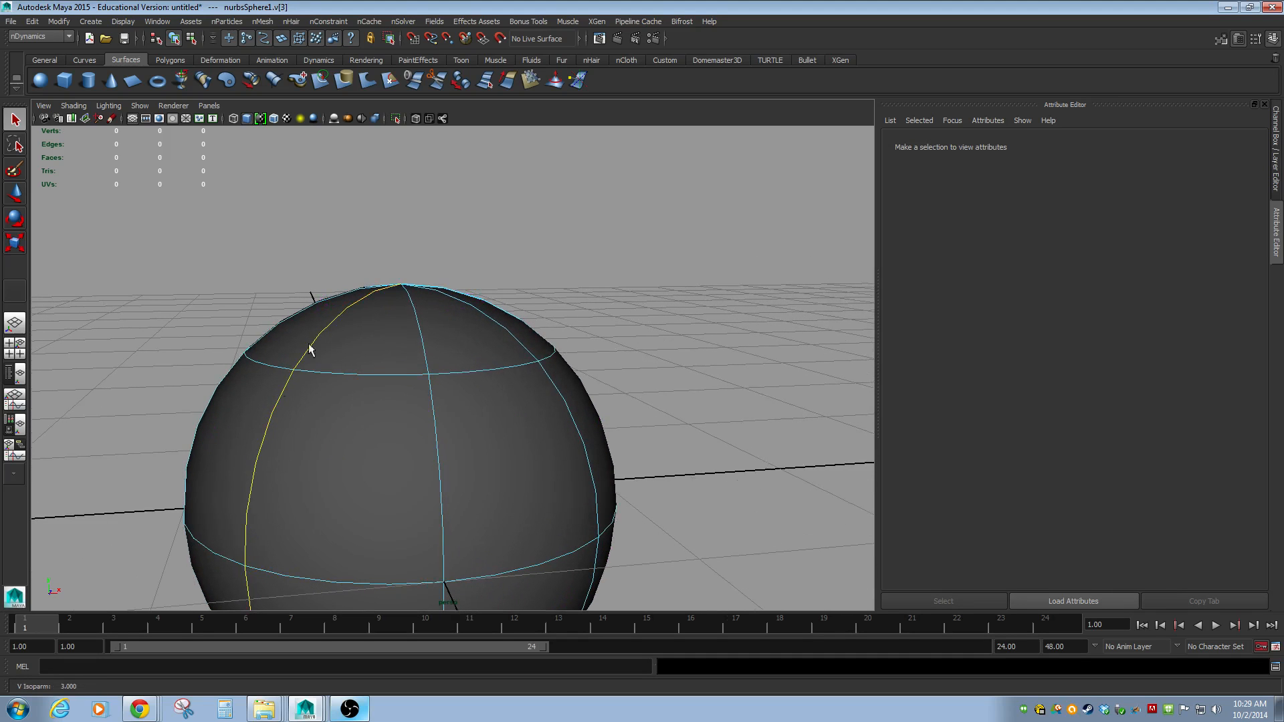
pyautogui.keyDown('alt'); pyautogui.moveTo(282, 394); pyautogui.dragTo(348, 364); pyautogui.keyUp('alt')
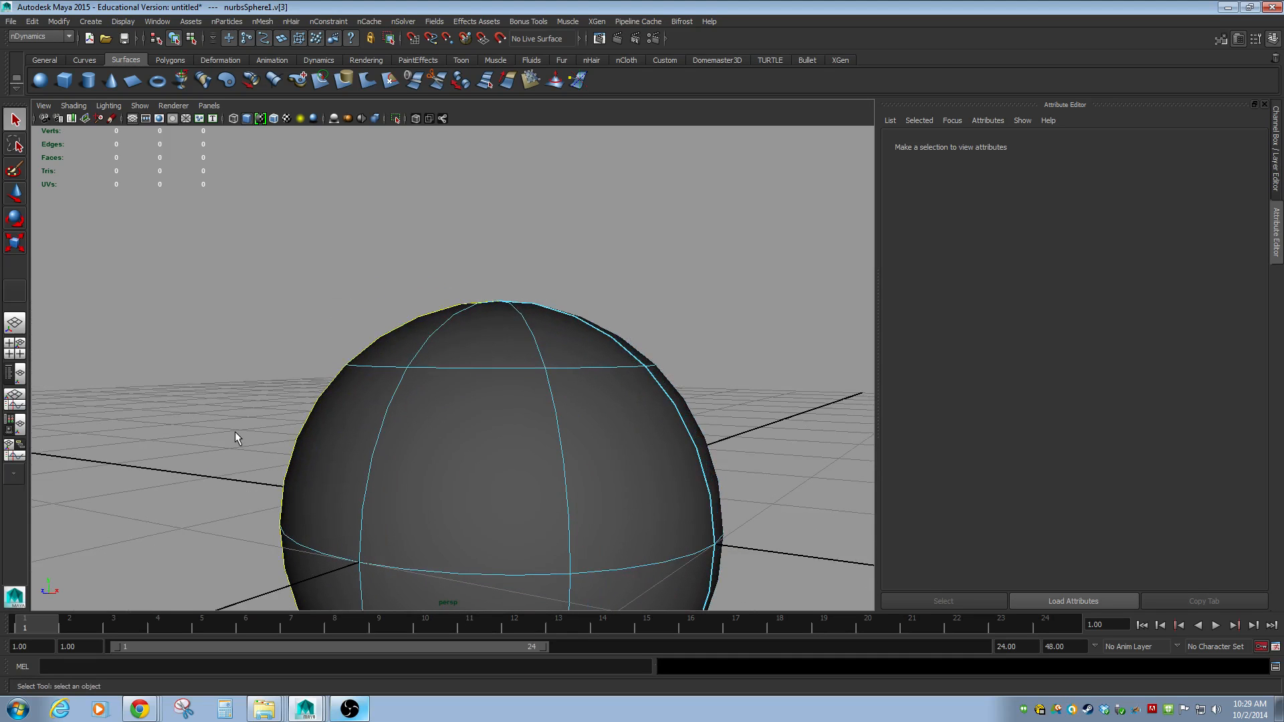
# Display the sphere's control vertices and select one near its upper edge for moving
pyautogui.press('F9')
pyautogui.click(303, 348)
pyautogui.keyDown('alt'); pyautogui.moveTo(367, 375); pyautogui.dragTo(376, 408); pyautogui.keyUp('alt')
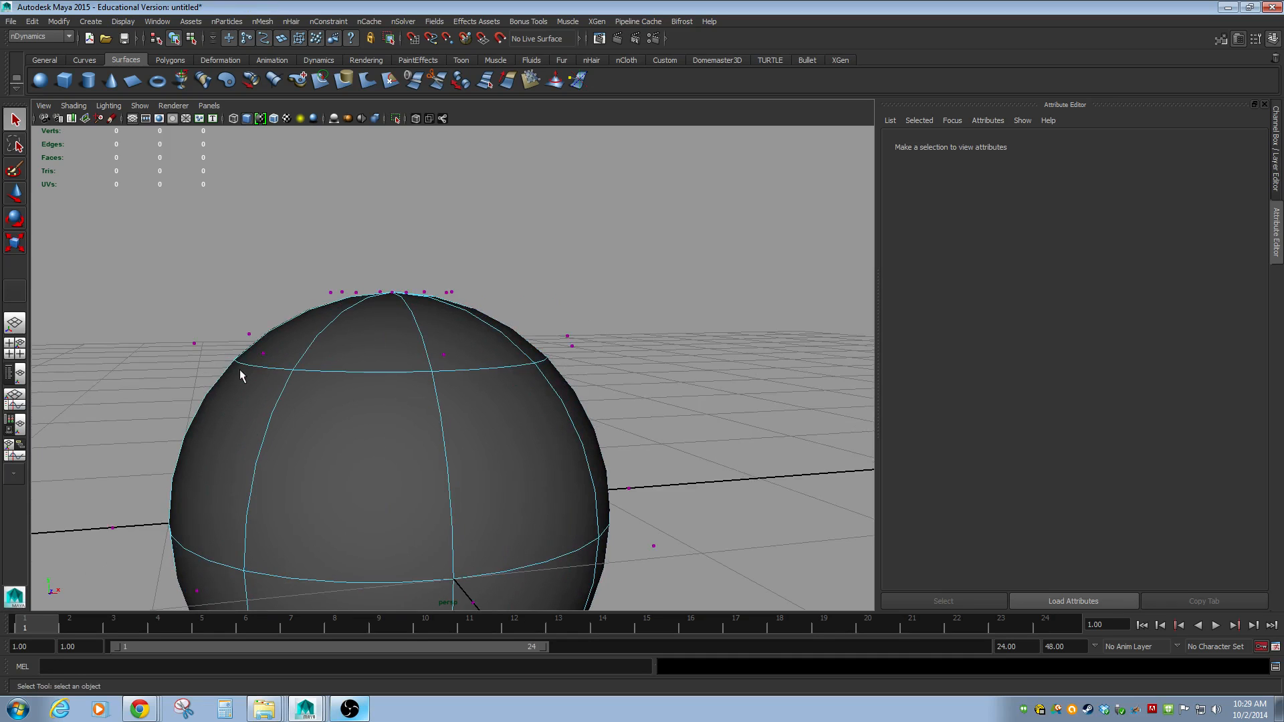
pyautogui.moveTo(169, 327); pyautogui.dragTo(461, 387)
pyautogui.press('w')
pyautogui.keyDown('alt'); pyautogui.moveTo(462, 389); pyautogui.dragTo(439, 368, button='right'); pyautogui.keyUp('alt')
pyautogui.keyDown('alt'); pyautogui.moveTo(439, 368); pyautogui.dragTo(99, 393); pyautogui.keyUp('alt')
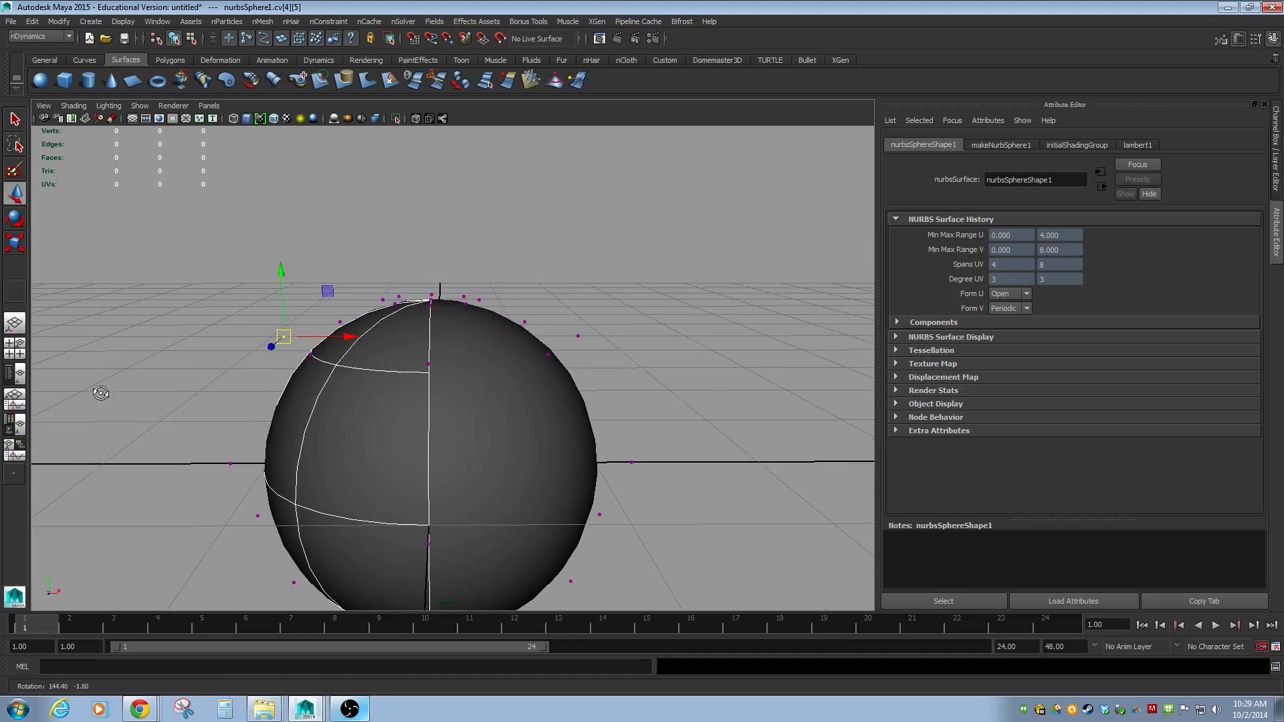
# Try lowering the selected control vertex along the vertical axis, and undo the move
pyautogui.keyDown('alt'); pyautogui.moveTo(99, 392); pyautogui.dragTo(360, 400, button='right'); pyautogui.keyUp('alt')
pyautogui.keyDown('alt'); pyautogui.moveTo(360, 400); pyautogui.dragTo(338, 341); pyautogui.keyUp('alt')
pyautogui.keyDown('alt'); pyautogui.moveTo(207, 585); pyautogui.dragTo(342, 361); pyautogui.keyUp('alt')
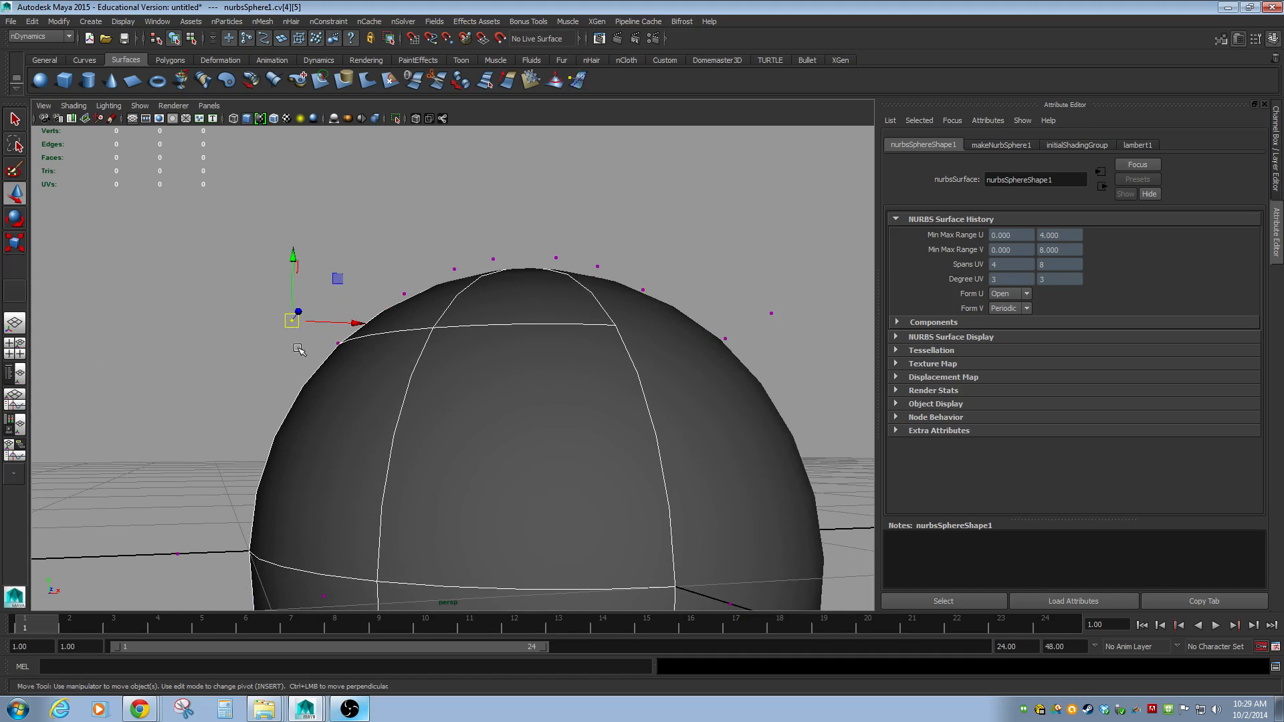
pyautogui.moveTo(290, 291); pyautogui.dragTo(292, 330)
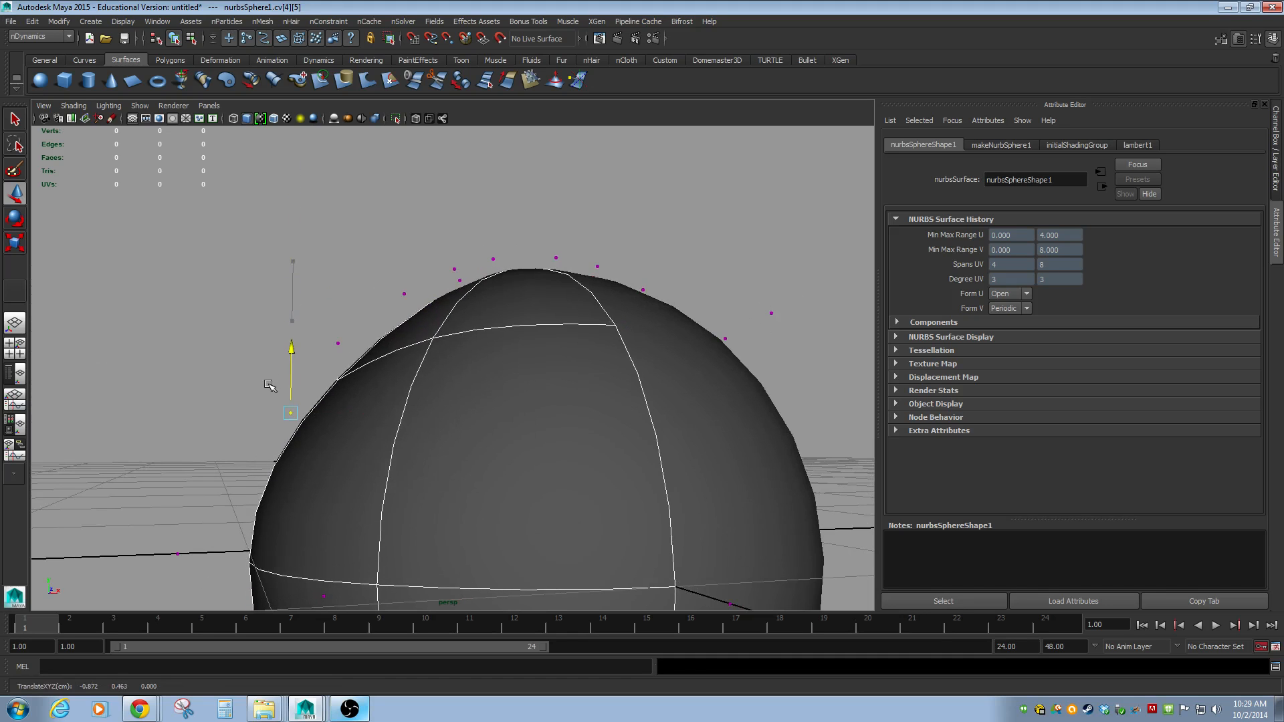
pyautogui.hotkey('ctrl', 'z')
# Push the selected control vertex into the sphere to dent its upper side
pyautogui.keyDown('alt'); pyautogui.moveTo(406, 426); pyautogui.dragTo(148, 401, button='right'); pyautogui.keyUp('alt')
pyautogui.keyDown('alt'); pyautogui.moveTo(148, 381); pyautogui.dragTo(161, 470); pyautogui.keyUp('alt')
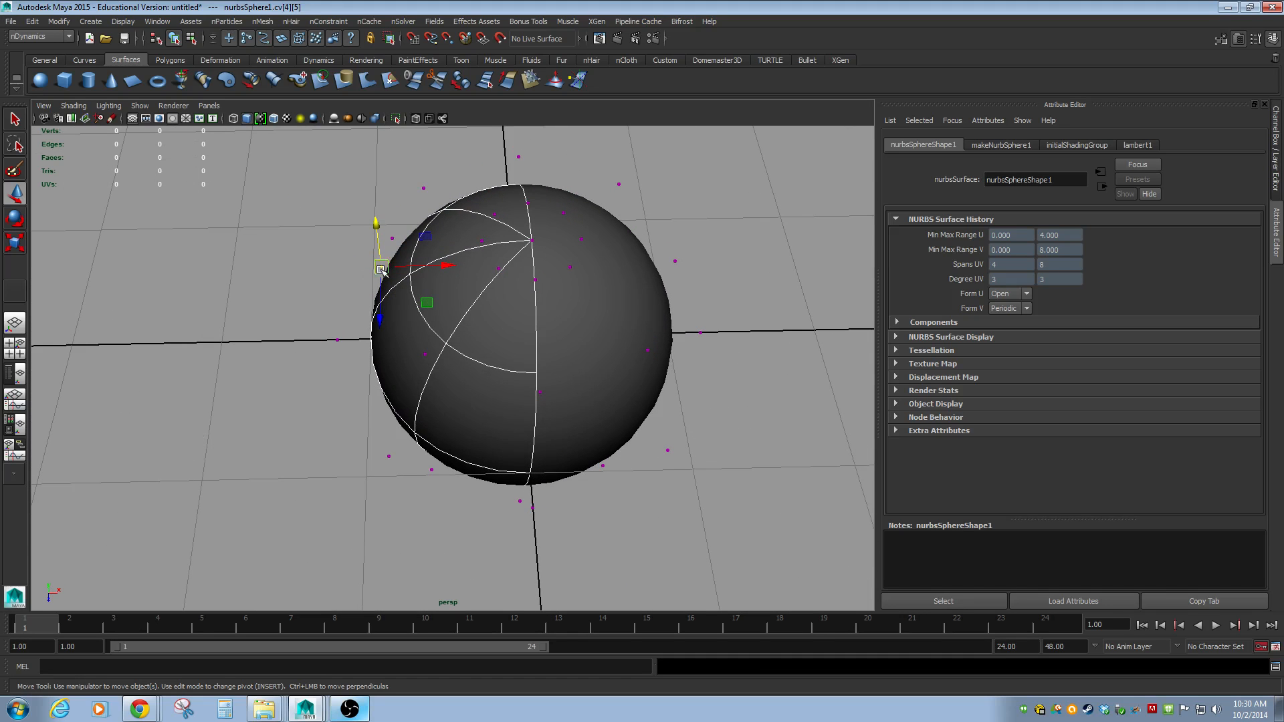
pyautogui.moveTo(403, 266); pyautogui.dragTo(378, 369)
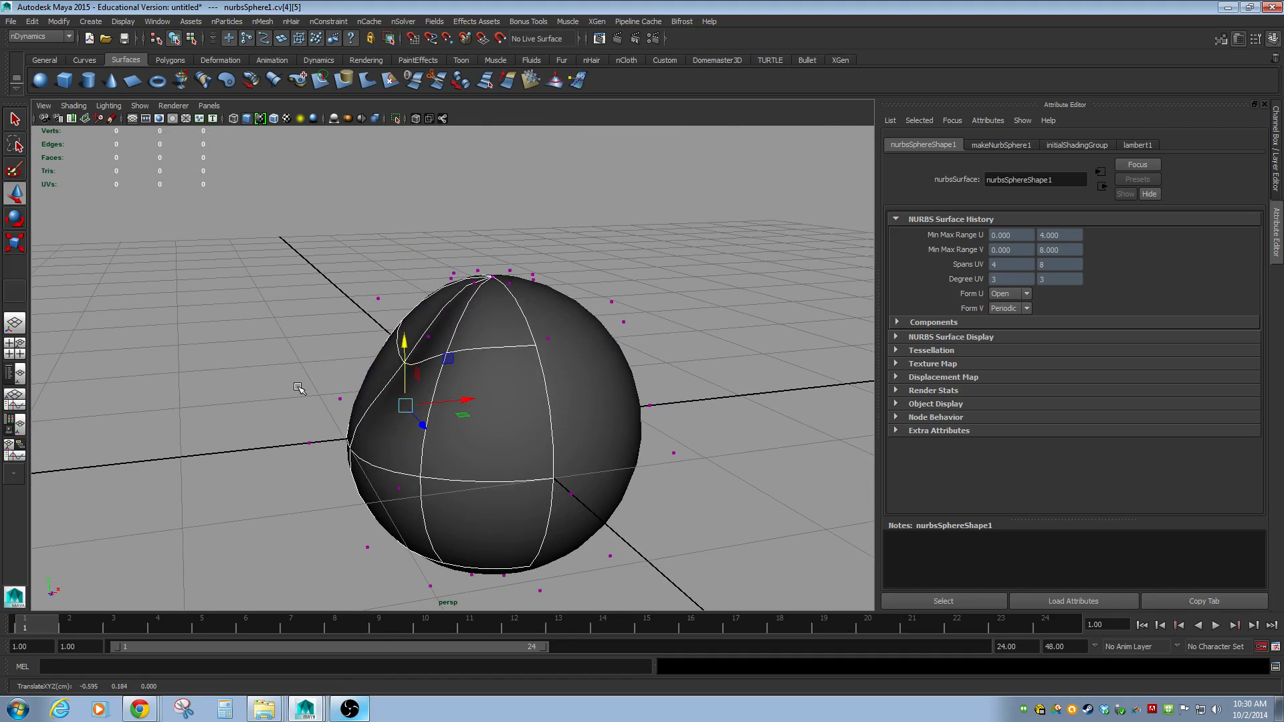
pyautogui.keyDown('alt'); pyautogui.moveTo(301, 390); pyautogui.dragTo(455, 331); pyautogui.keyUp('alt')
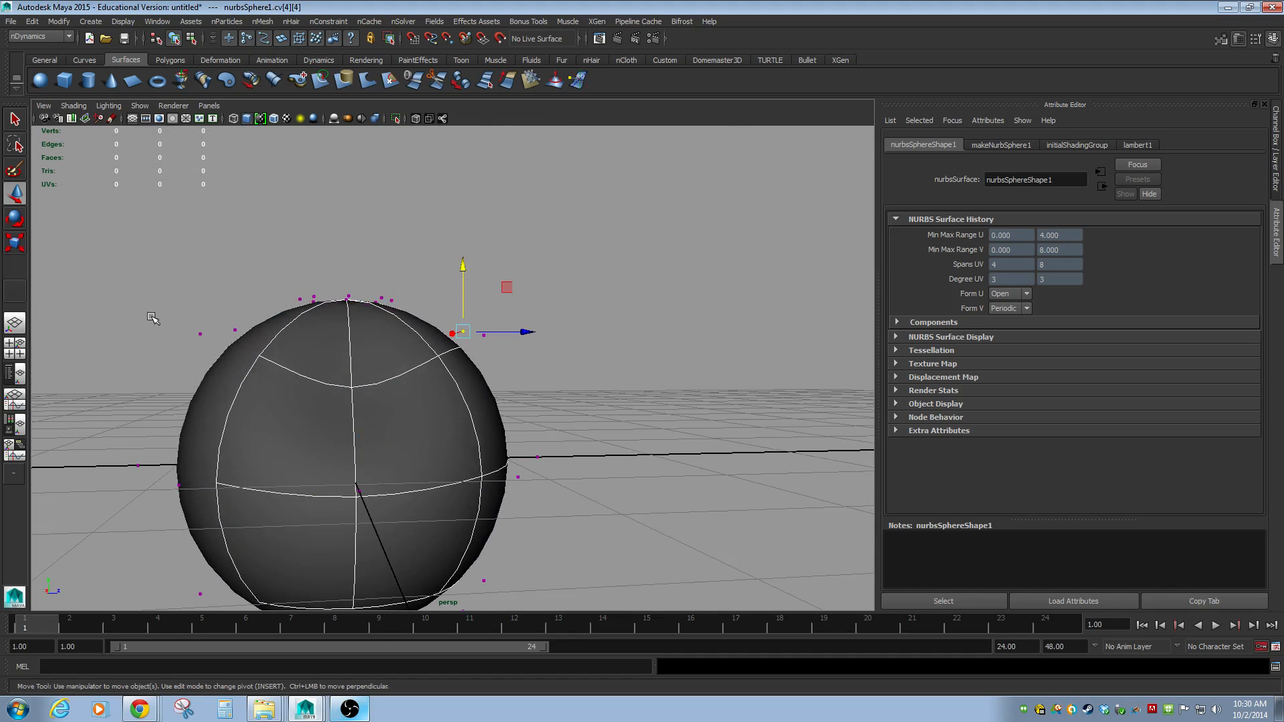
# Raise the control vertices around the sphere's top, and undo the recent control vertex edits
pyautogui.moveTo(146, 289); pyautogui.dragTo(495, 342)
pyautogui.moveTo(353, 276); pyautogui.dragTo(352, 168)
pyautogui.keyDown('alt'); pyautogui.moveTo(470, 315); pyautogui.dragTo(411, 376); pyautogui.keyUp('alt')
pyautogui.hotkey('ctrl', 'z')
pyautogui.hotkey('ctrl', 'z')
pyautogui.hotkey('ctrl', 'z')
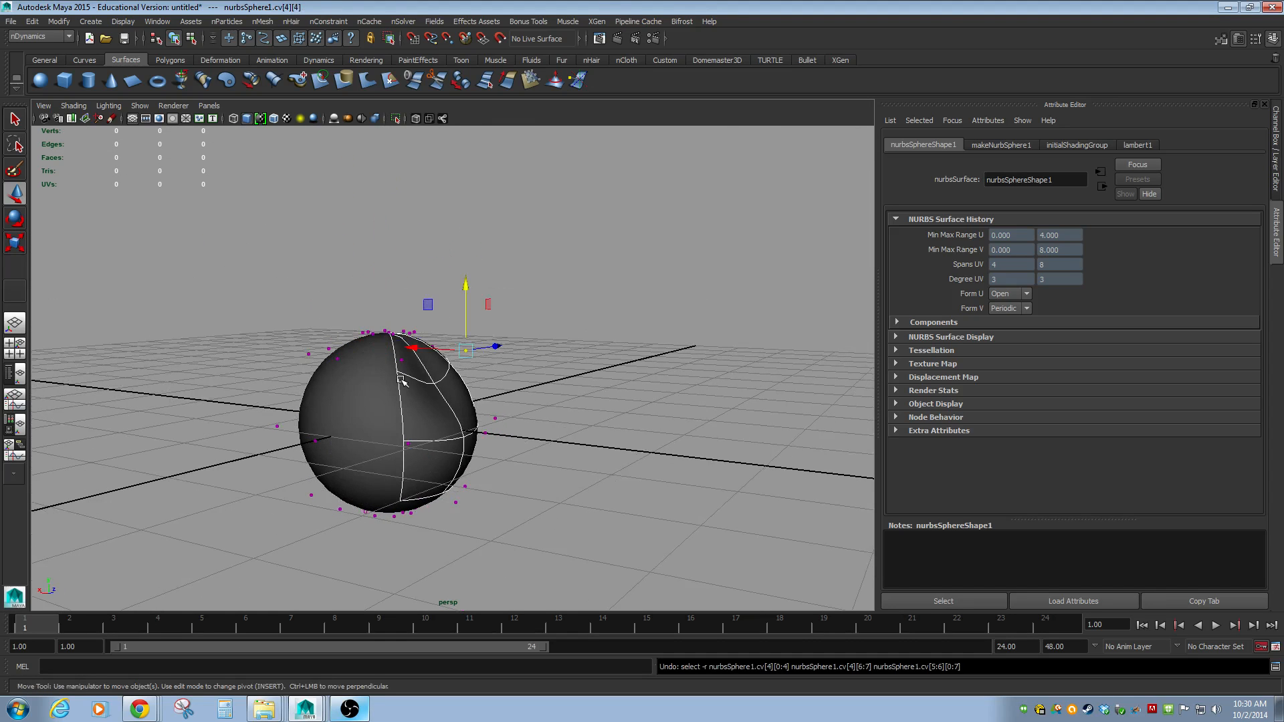
# Select the sphere as a whole object, delete it, and undo the deletion
pyautogui.moveTo(450, 389); pyautogui.dragTo(466, 377, button='right')
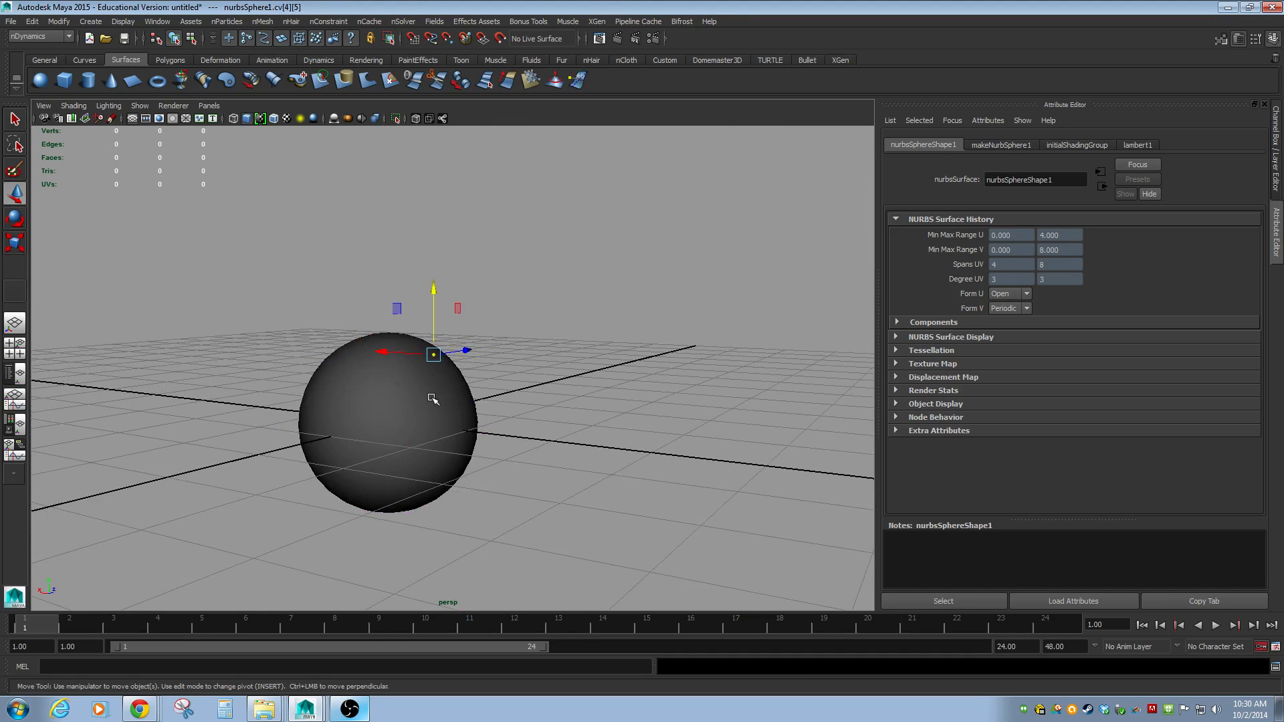
pyautogui.click(434, 399)
pyautogui.press('Delete')
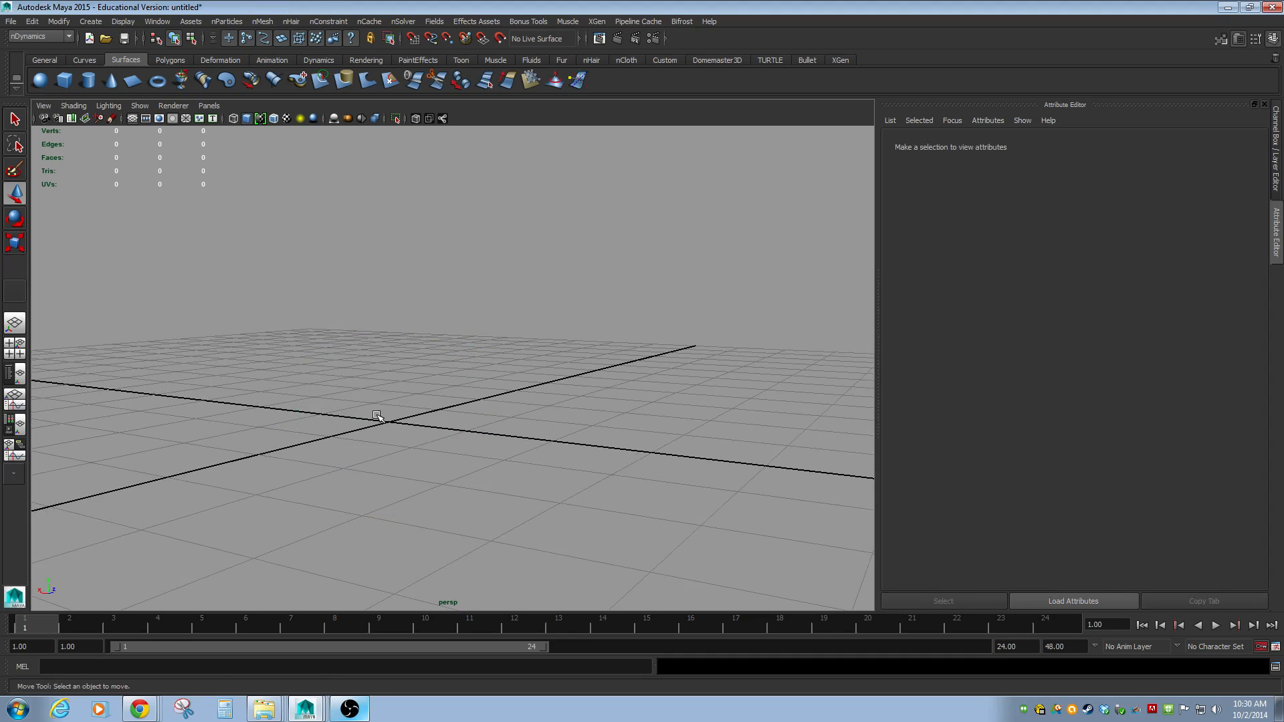
pyautogui.hotkey('ctrl', 'z')
# Pick a surface point in the middle of a front patch on the sphere, between the existing isoparms
pyautogui.scroll(3, 361, 421)
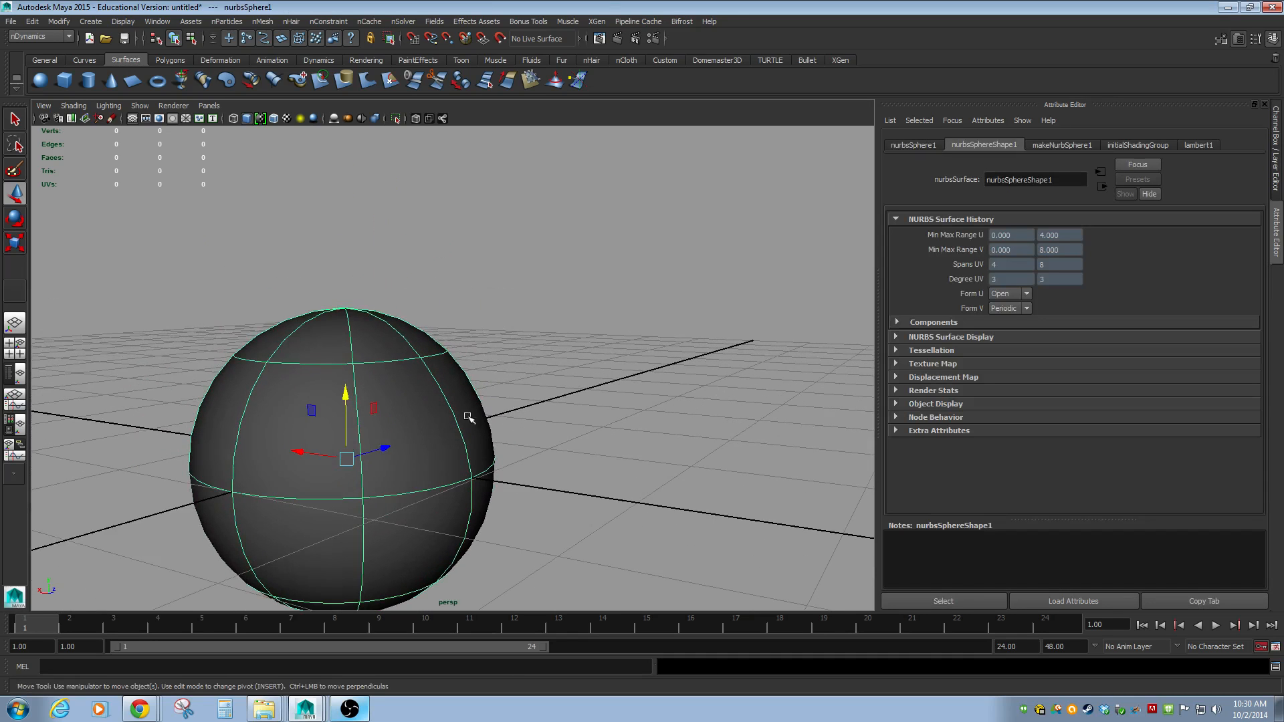
pyautogui.click(224, 362)
pyautogui.click(295, 362)
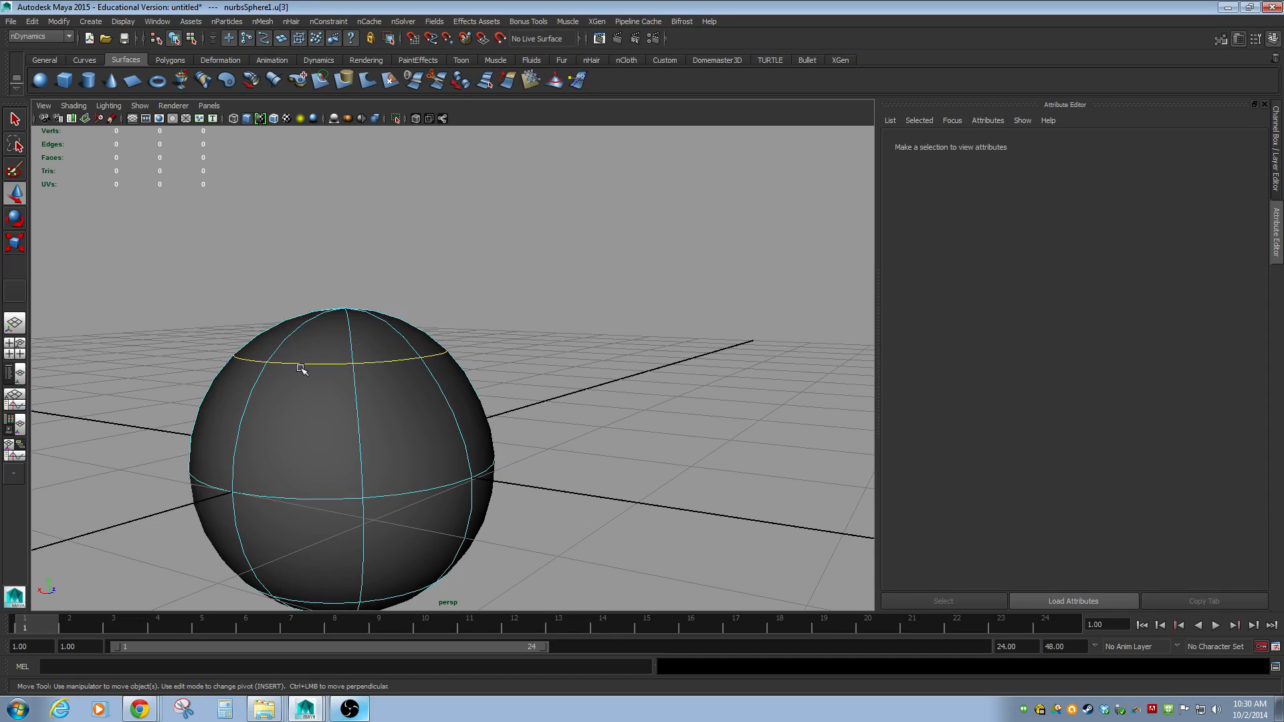
pyautogui.click(306, 362)
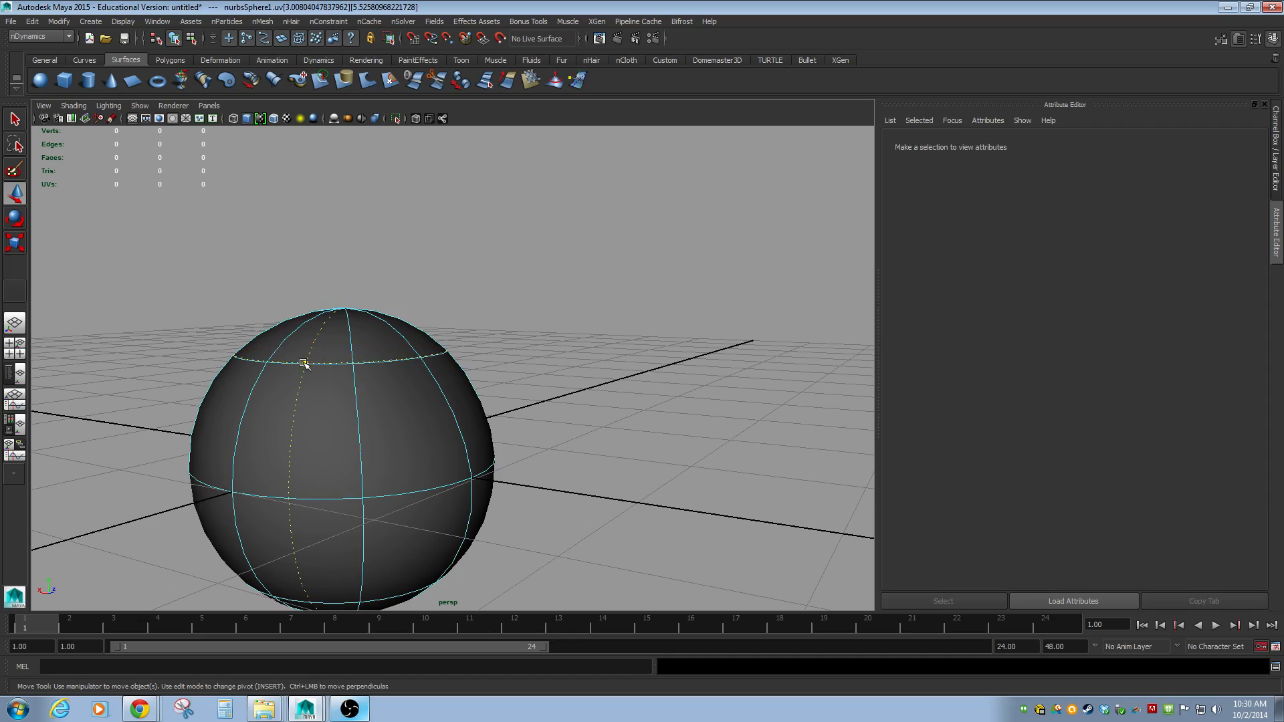
pyautogui.hotkey('ctrl', 'z')
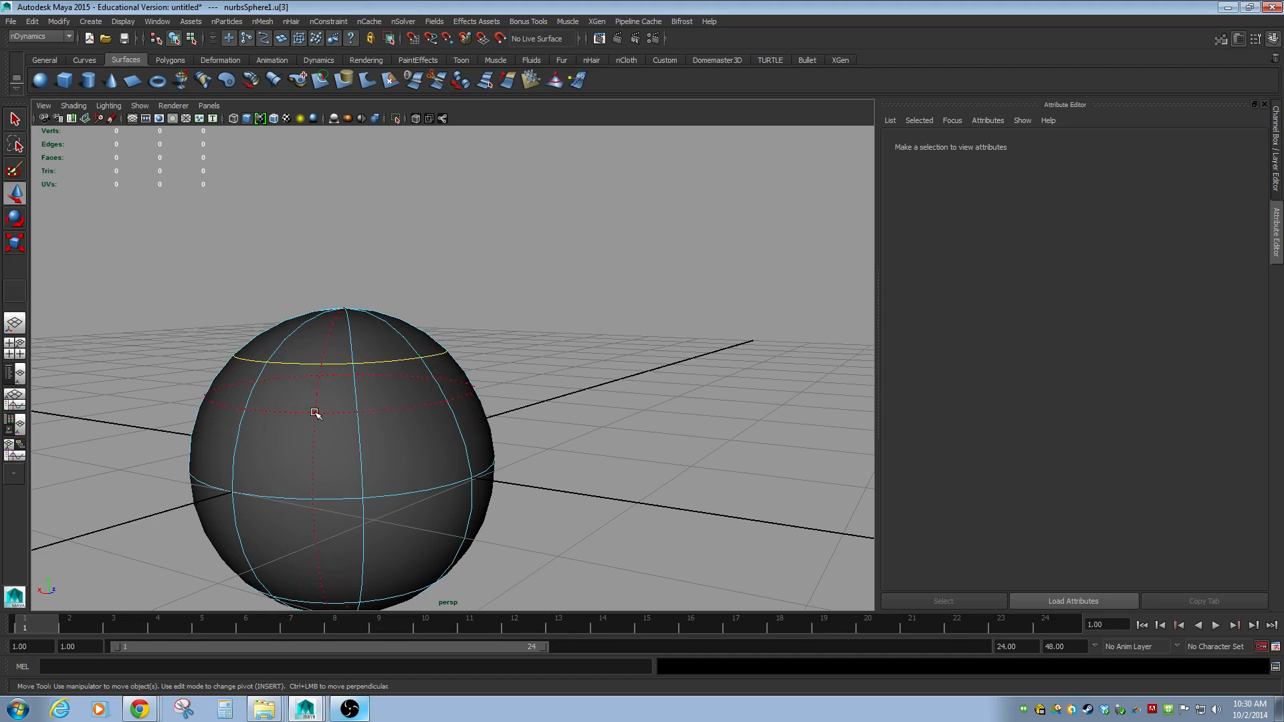
pyautogui.click(308, 429)
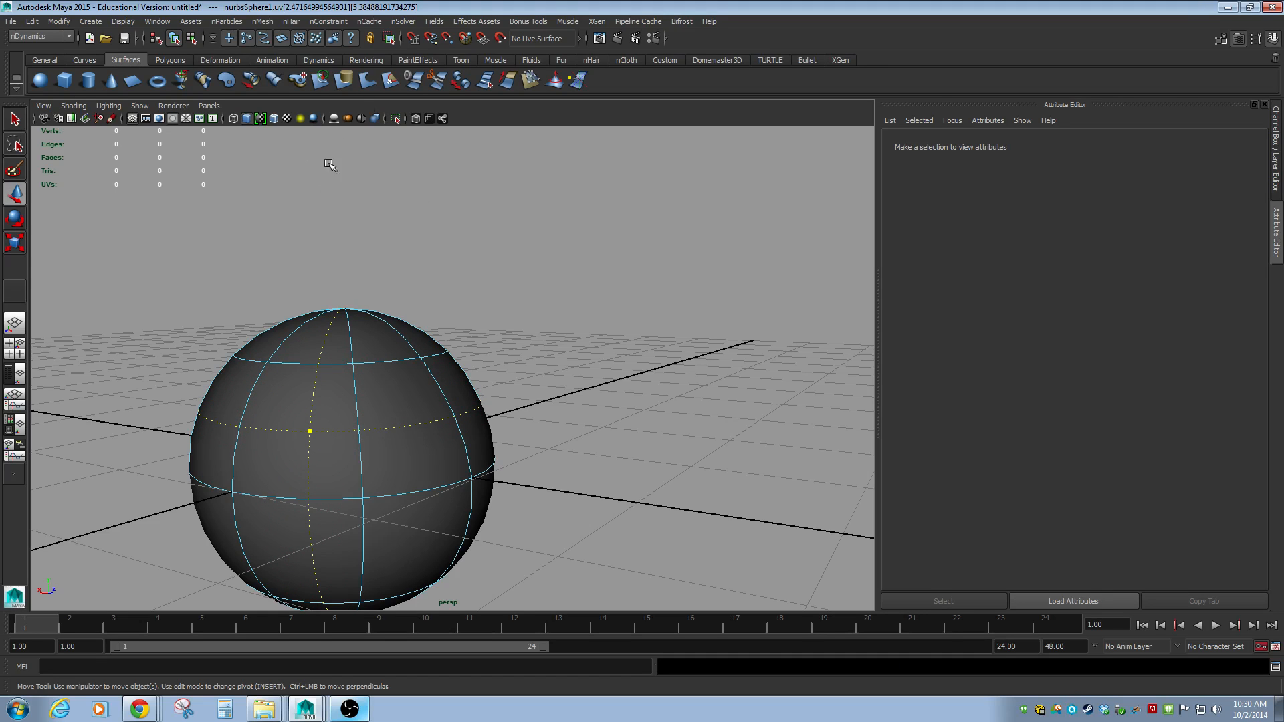
# Insert isoparms in both surface directions through the picked point on the sphere
pyautogui.click(50, 37)
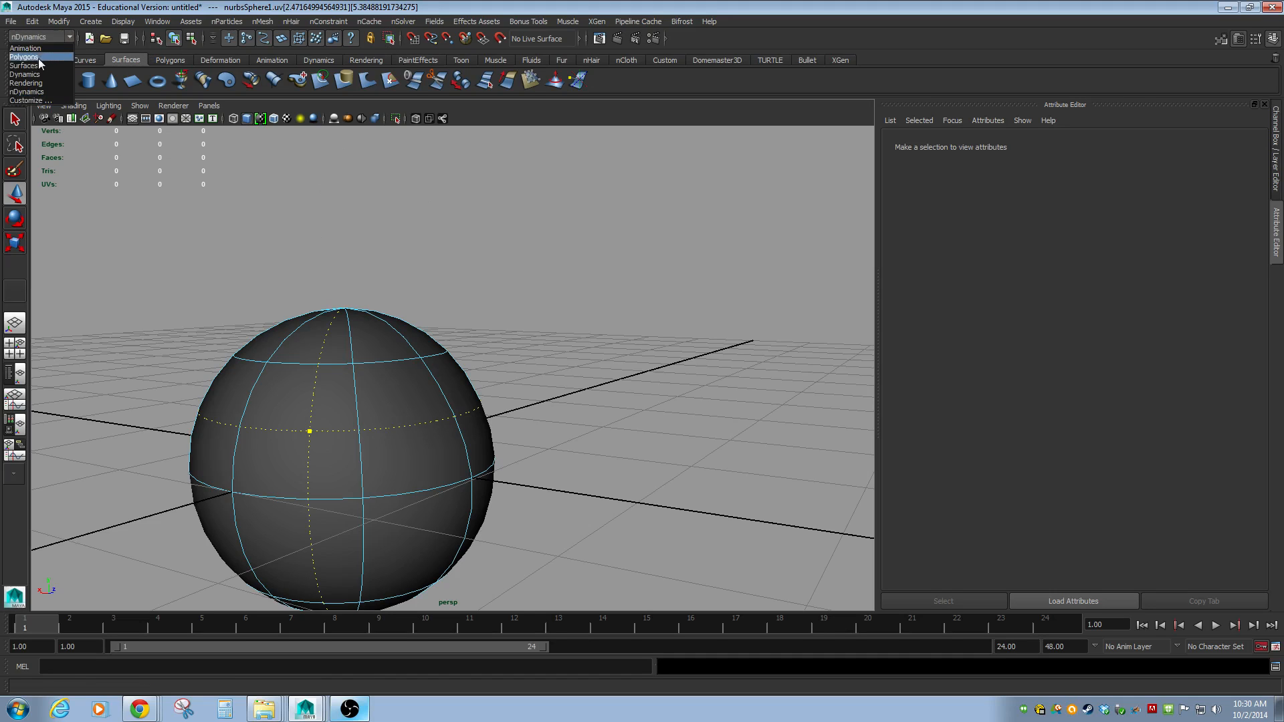
pyautogui.click(57, 66)
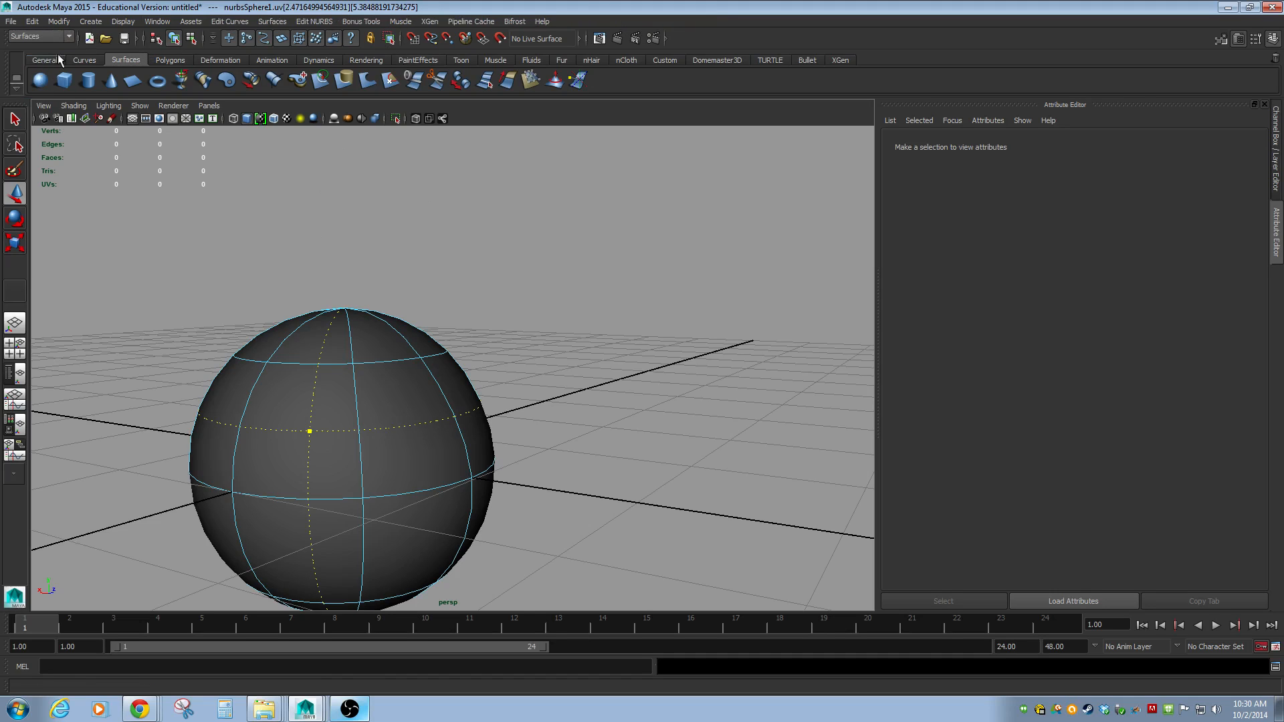
pyautogui.click(272, 22)
pyautogui.moveTo(310, 28)
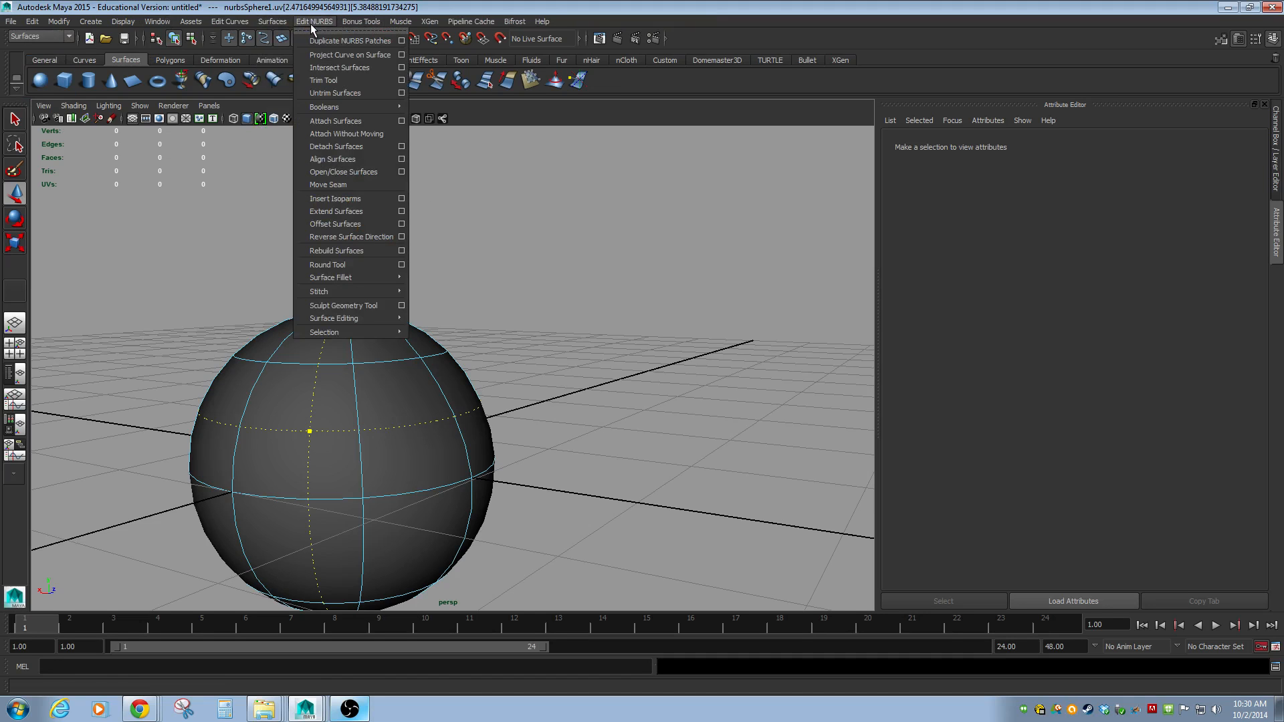
pyautogui.click(334, 198)
pyautogui.click(613, 307)
pyautogui.click(399, 444)
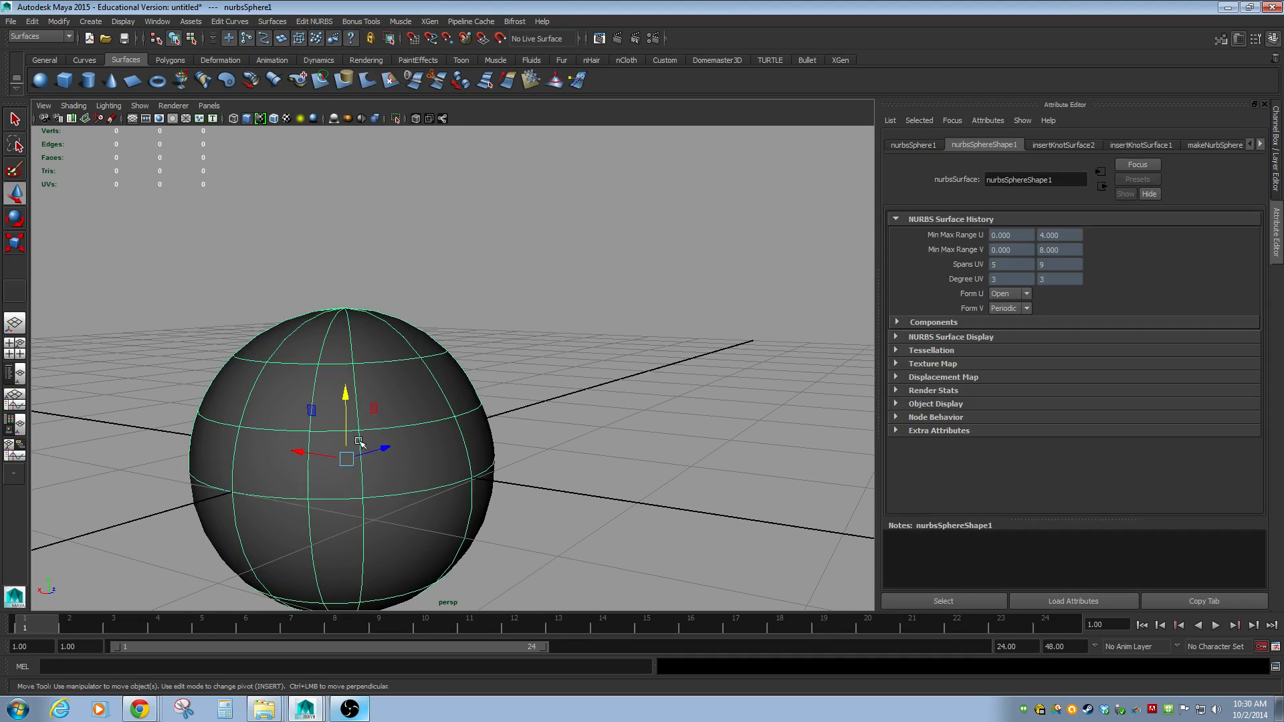
# Display the refined sphere's control vertices and select individual ones near the inserted isoparms
pyautogui.moveTo(361, 443)
pyautogui.keyDown('alt'); pyautogui.mouseDown()
pyautogui.moveTo(301, 473)
pyautogui.moveTo(345, 443)
pyautogui.mouseUp(); pyautogui.keyUp('alt')
pyautogui.keyDown('alt'); pyautogui.moveTo(345, 443); pyautogui.dragTo(377, 446, button='right'); pyautogui.keyUp('alt')
pyautogui.keyDown('alt'); pyautogui.moveTo(377, 446); pyautogui.dragTo(289, 415); pyautogui.keyUp('alt')
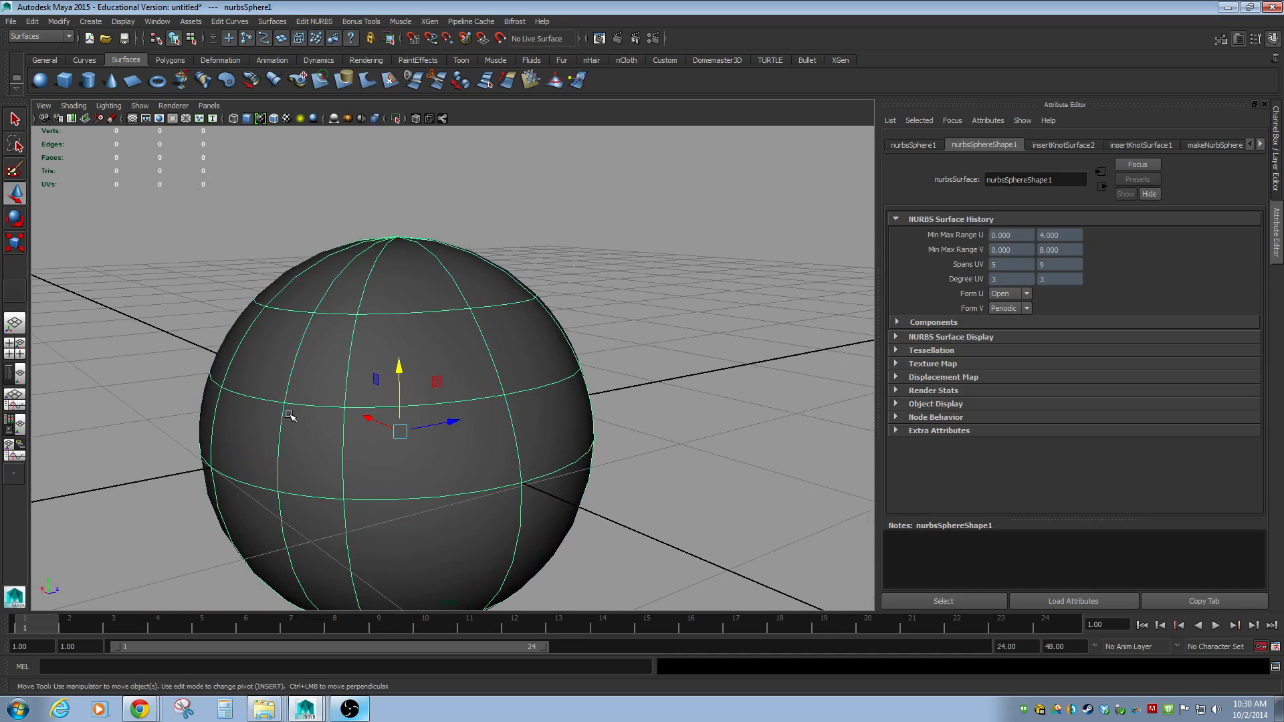
pyautogui.press('F8')
pyautogui.click(267, 398)
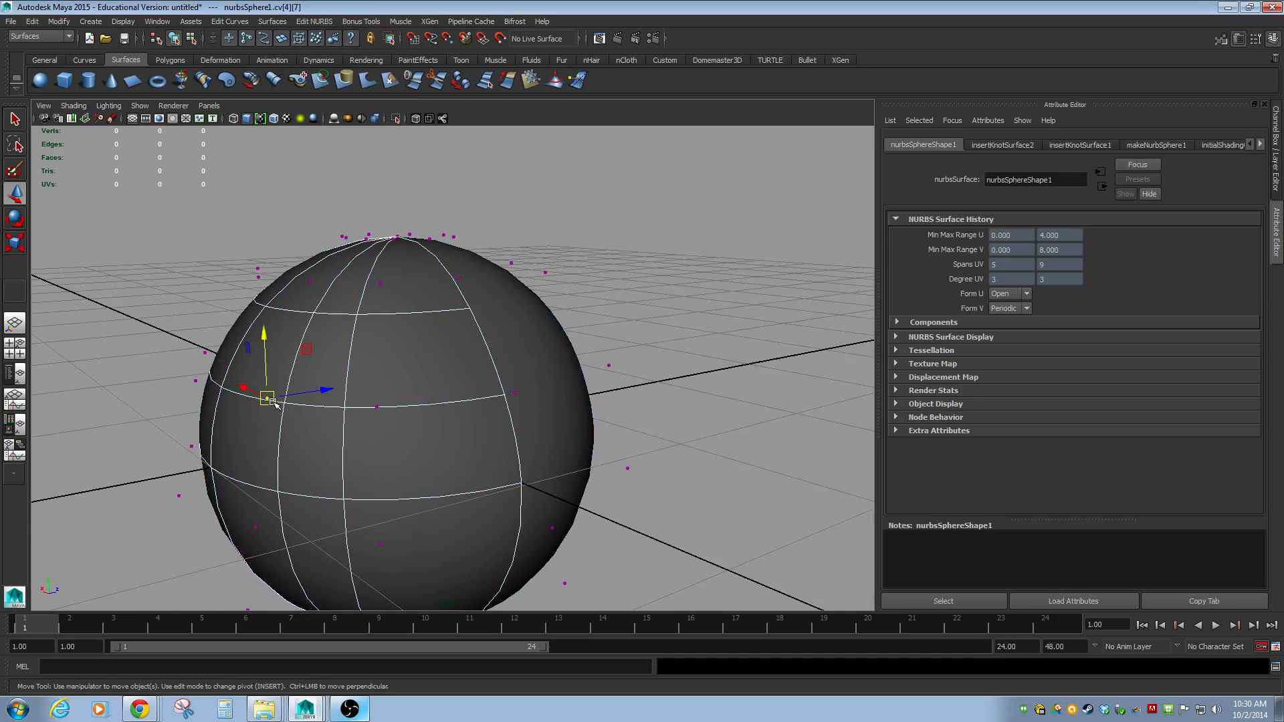
pyautogui.keyDown('alt'); pyautogui.moveTo(327, 391); pyautogui.dragTo(153, 415); pyautogui.keyUp('alt')
pyautogui.click(287, 379)
pyautogui.keyDown('alt'); pyautogui.moveTo(154, 416); pyautogui.dragTo(431, 360); pyautogui.keyUp('alt')
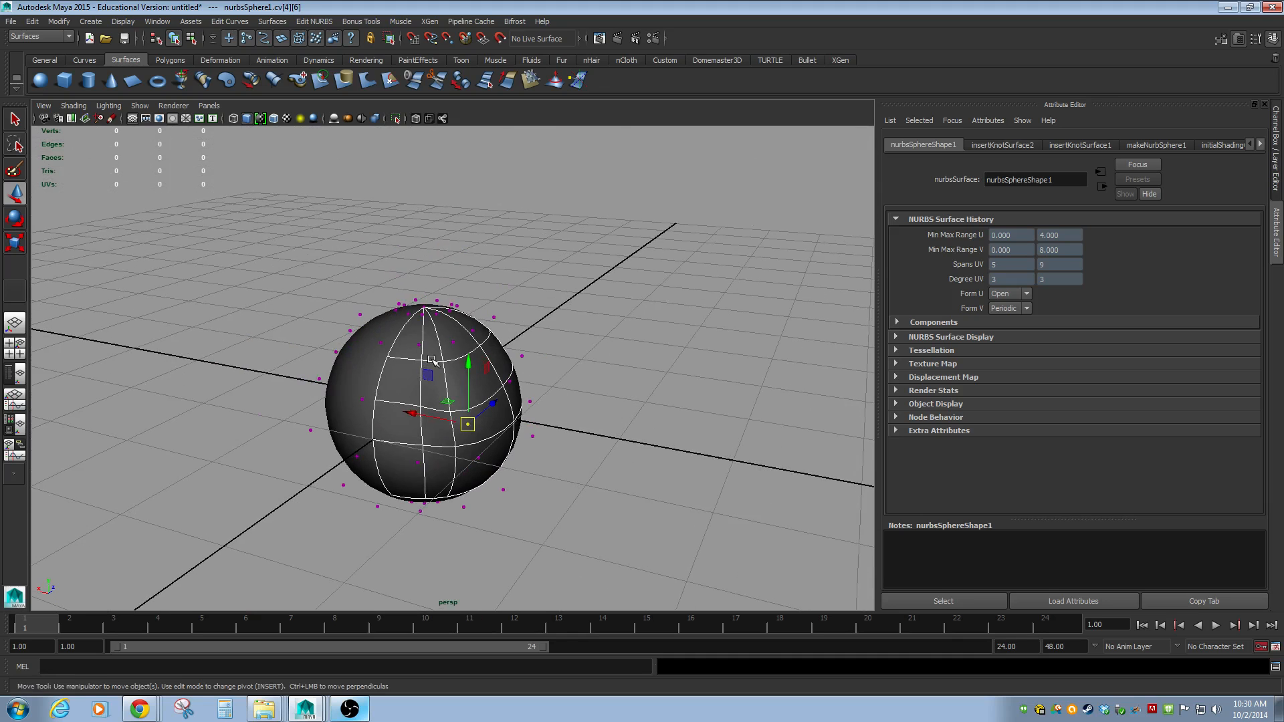
# Return to object selection and delete the whole NURBS sphere
pyautogui.press('F8')
pyautogui.click(421, 364)
pyautogui.press('Delete')
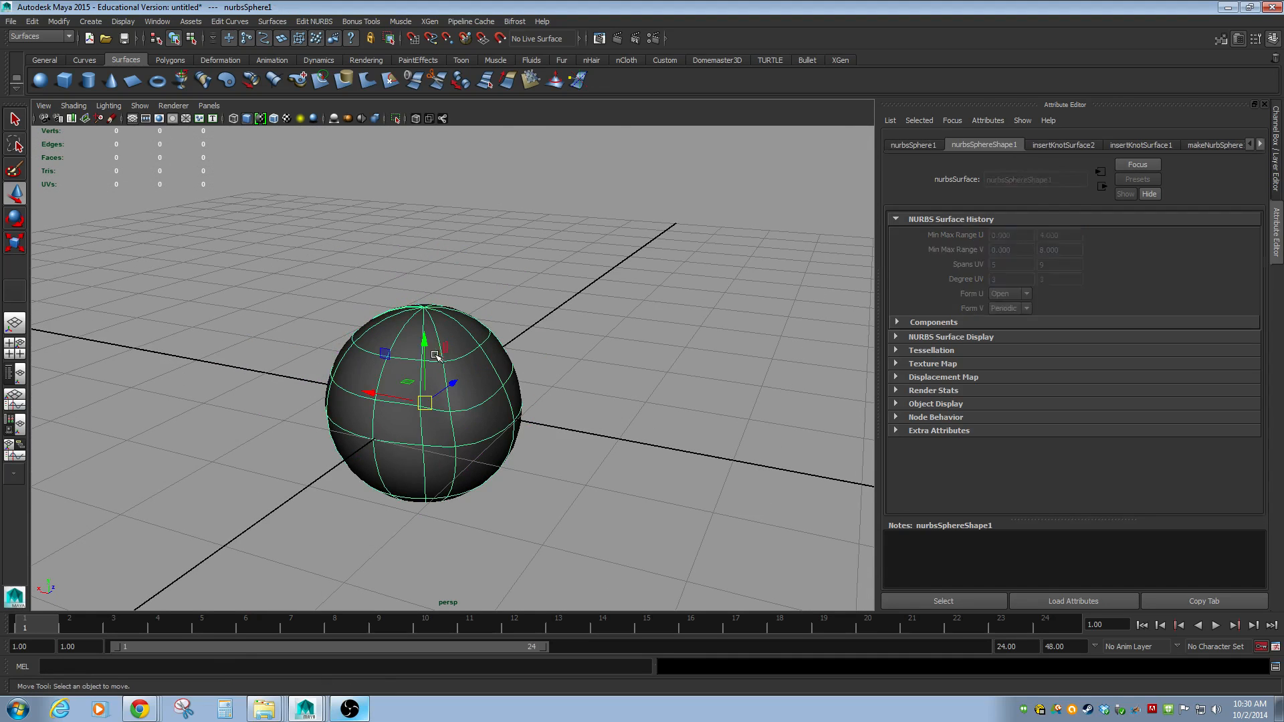
# Create a NURBS circle at the origin and move it about 3.97 units along positive X
pyautogui.keyDown('alt'); pyautogui.moveTo(282, 386); pyautogui.dragTo(339, 389); pyautogui.keyUp('alt')
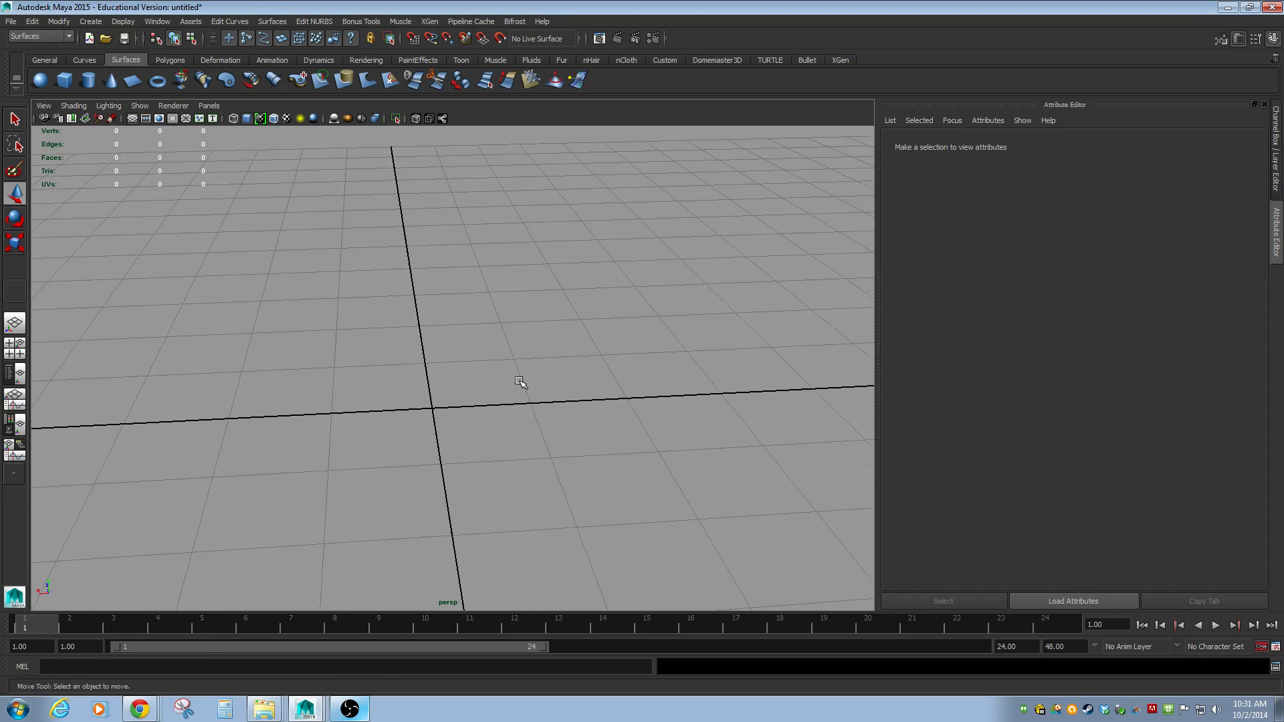
pyautogui.keyDown('alt'); pyautogui.moveTo(519, 381); pyautogui.dragTo(71, 229, button='right'); pyautogui.keyUp('alt')
pyautogui.click(84, 59)
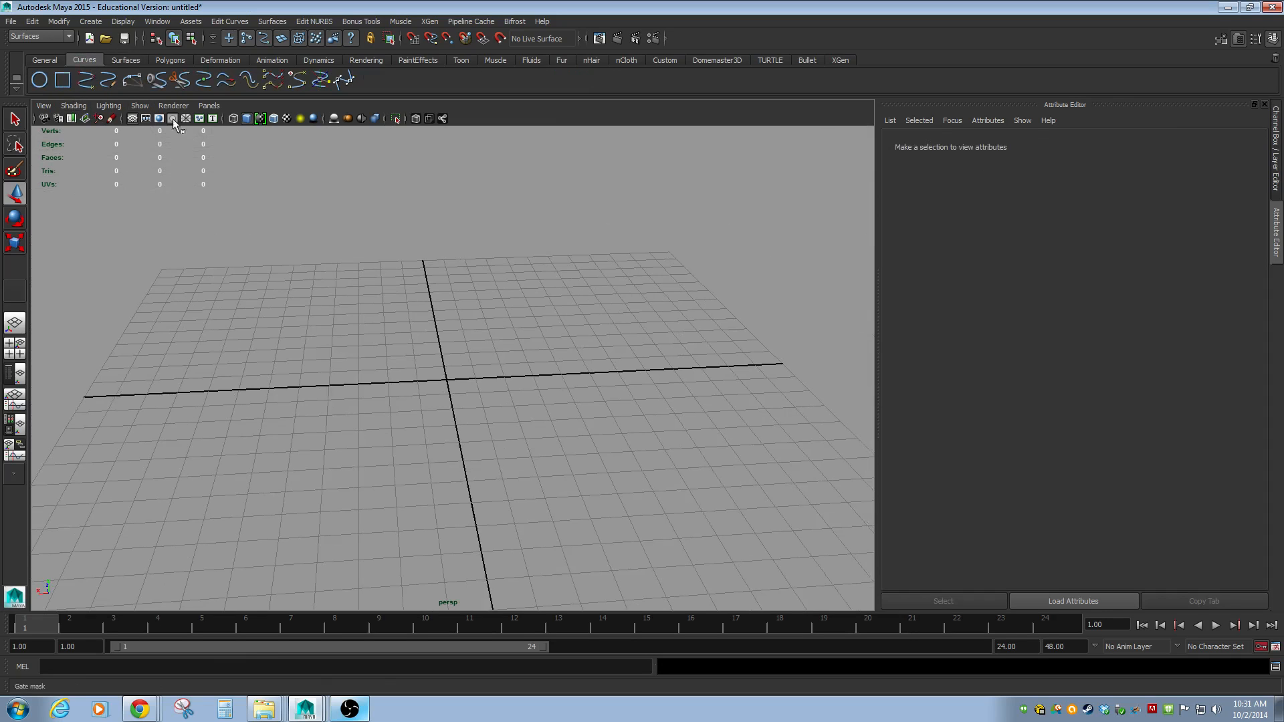
pyautogui.click(49, 81)
pyautogui.press('w')
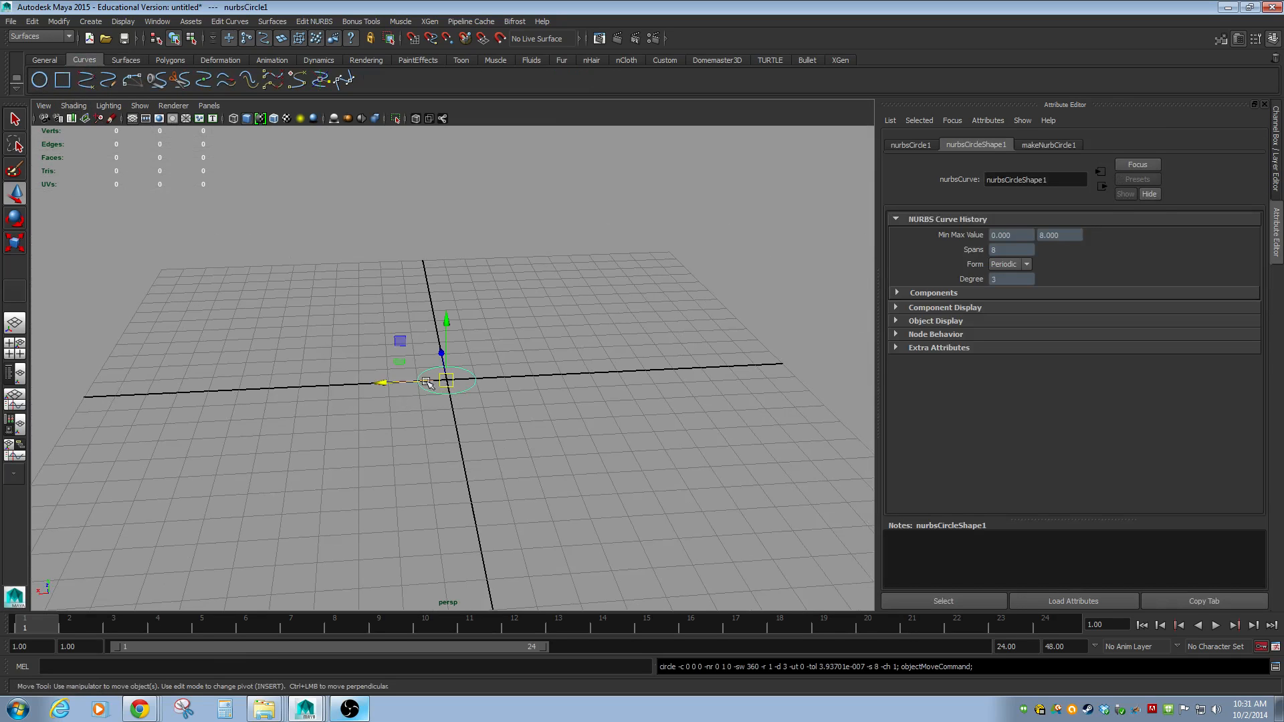
pyautogui.moveTo(414, 382); pyautogui.dragTo(331, 388)
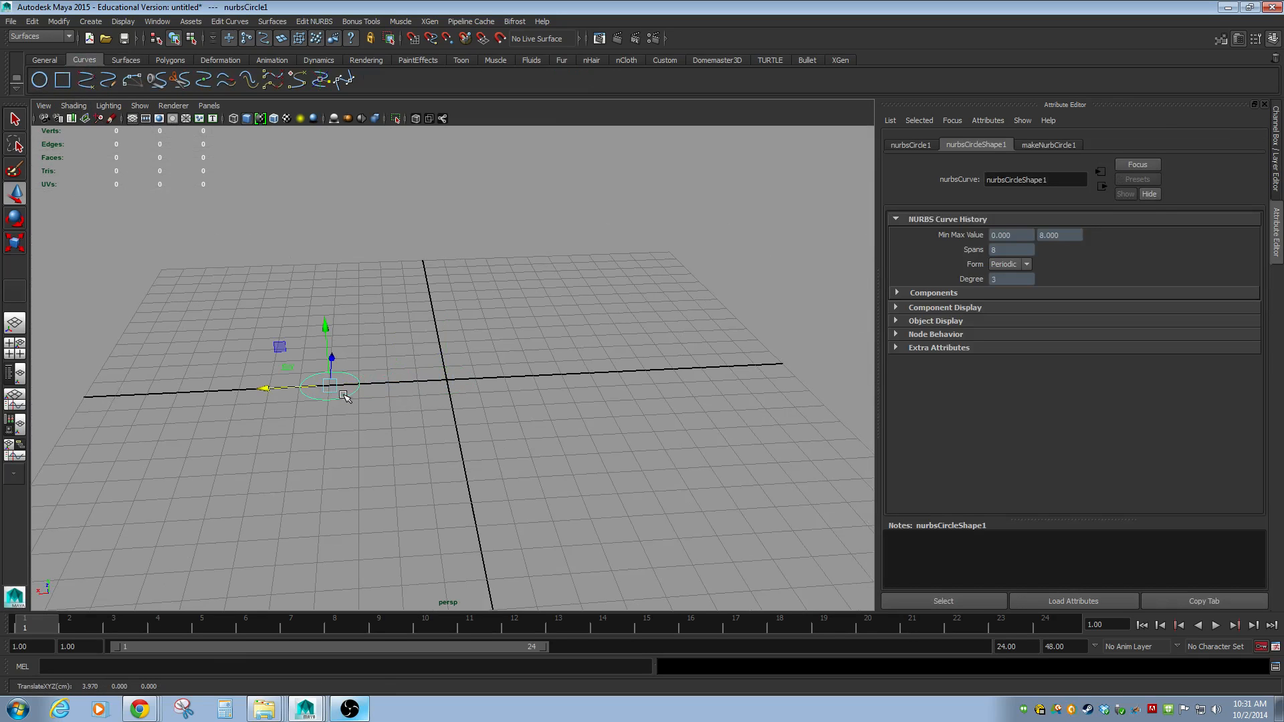
# Pull the circle's outermost control vertex inward along X to form a notch, and reselect the circle as an object
pyautogui.press('F9')
pyautogui.moveTo(266, 378); pyautogui.dragTo(306, 387)
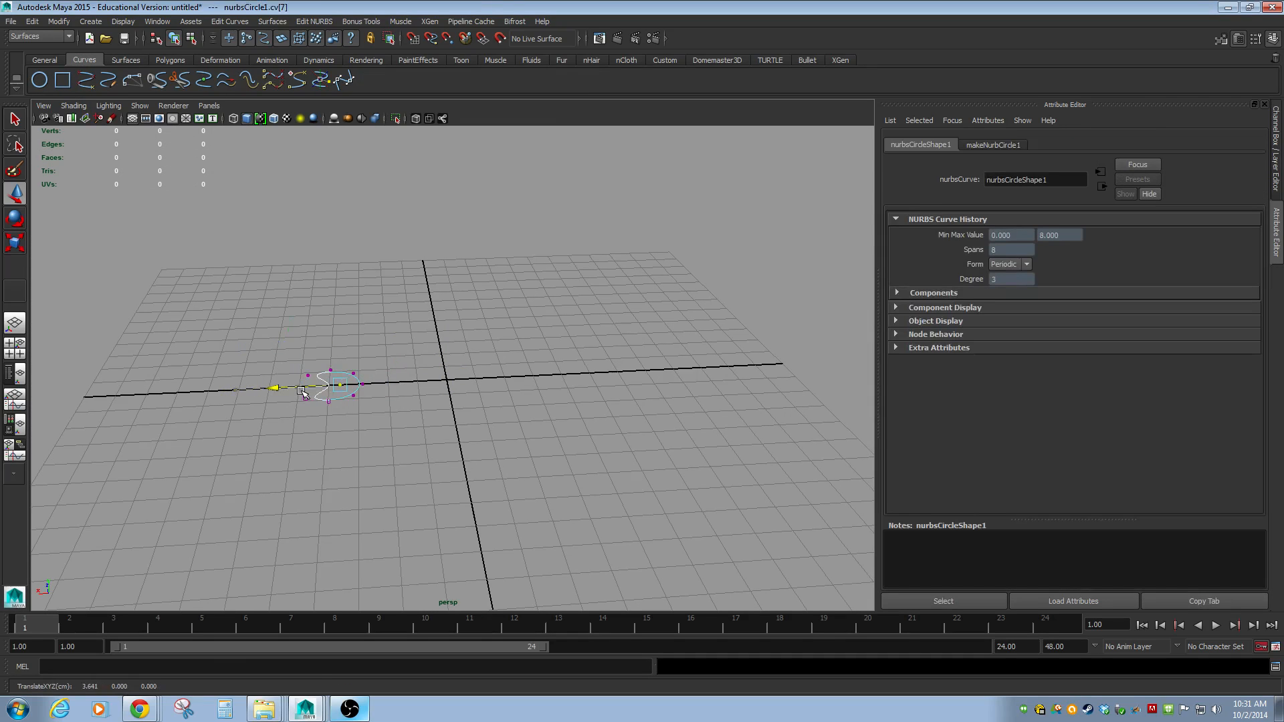
pyautogui.click(375, 408)
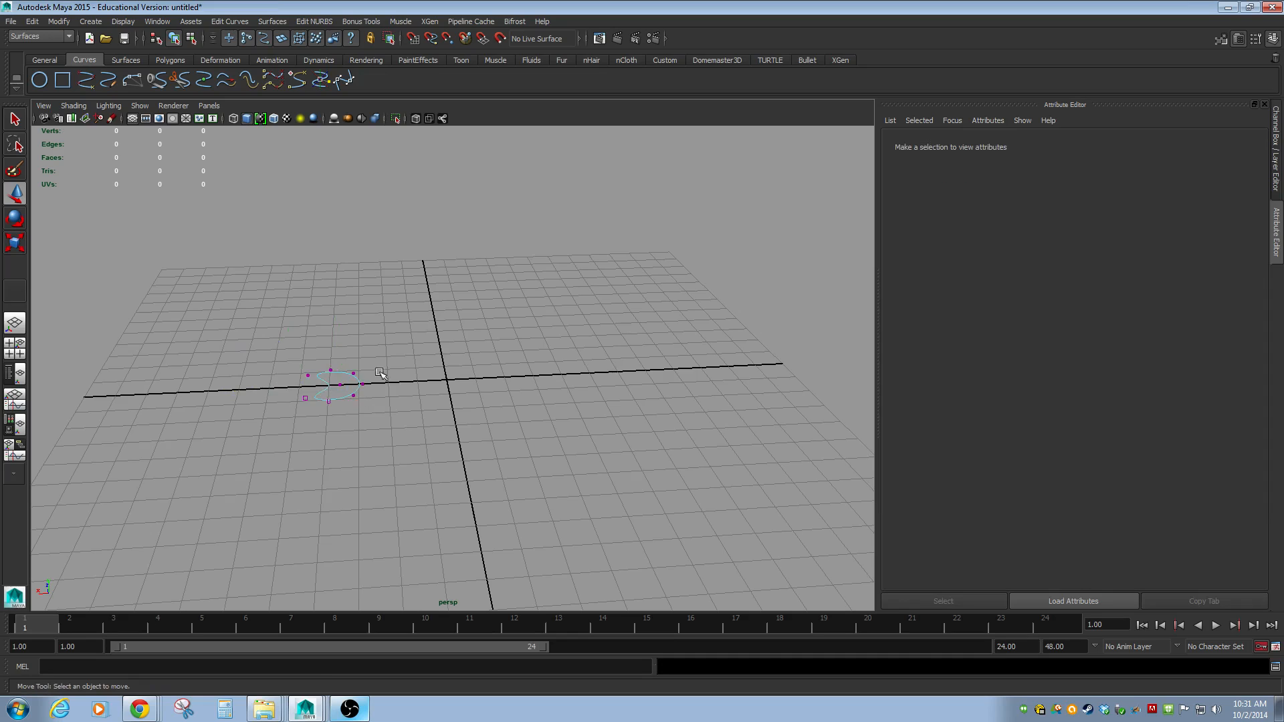
pyautogui.click(362, 383)
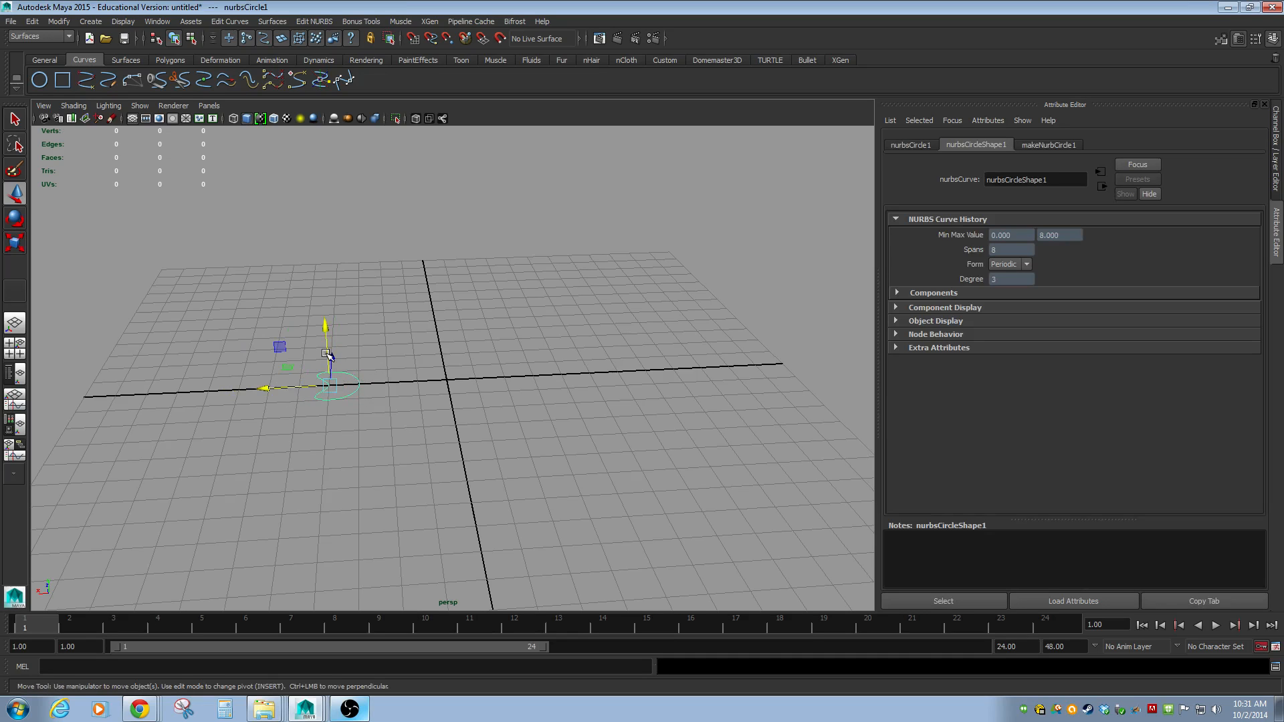
# Duplicate the notched circle, raise it about 2.9 units, tilt it steeply and place it at about X 1.46
pyautogui.hotkey('ctrl', 'd')
pyautogui.moveTo(328, 354); pyautogui.dragTo(381, 319)
pyautogui.press('e')
pyautogui.press('w')
pyautogui.moveTo(268, 308); pyautogui.dragTo(347, 307)
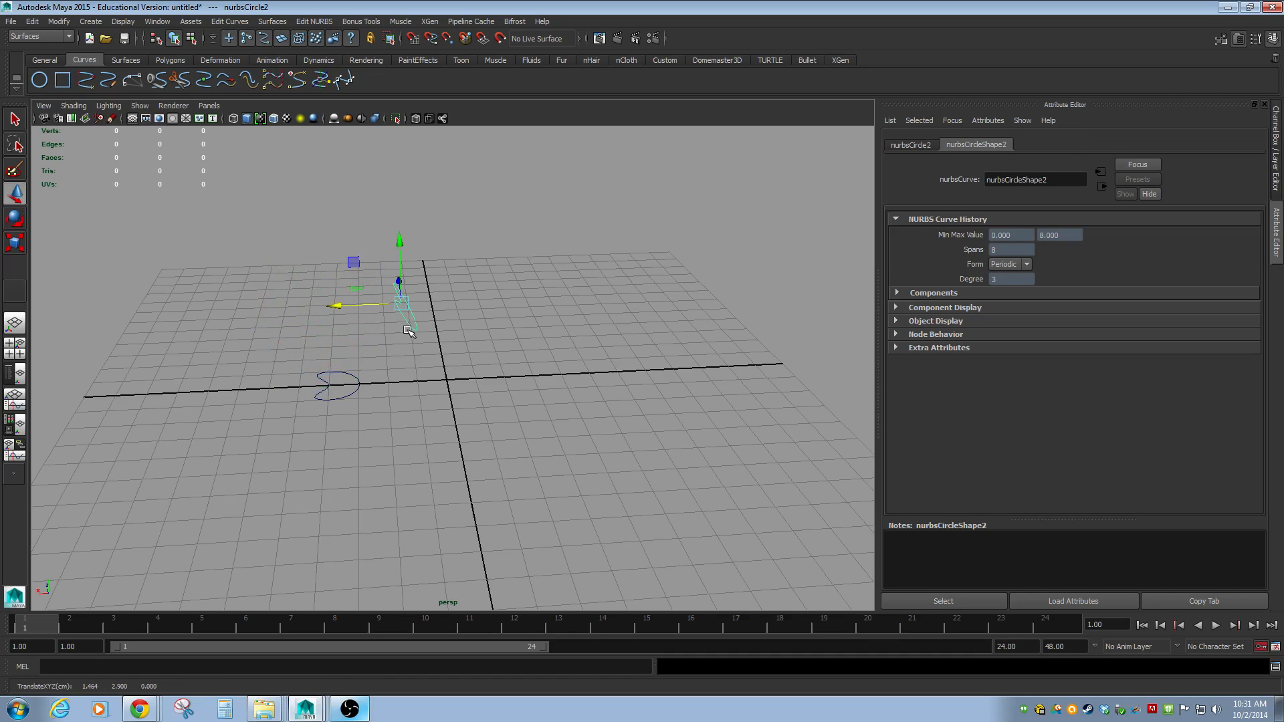
pyautogui.press('r')
pyautogui.moveTo(434, 338)
pyautogui.keyDown('alt'); pyautogui.mouseDown()
pyautogui.moveTo(390, 350)
pyautogui.moveTo(414, 341)
pyautogui.mouseUp(); pyautogui.keyUp('alt')
# Duplicate the tilted curve, move the copy to about X -4.10 and rotate it slightly
pyautogui.hotkey('ctrl', 'd')
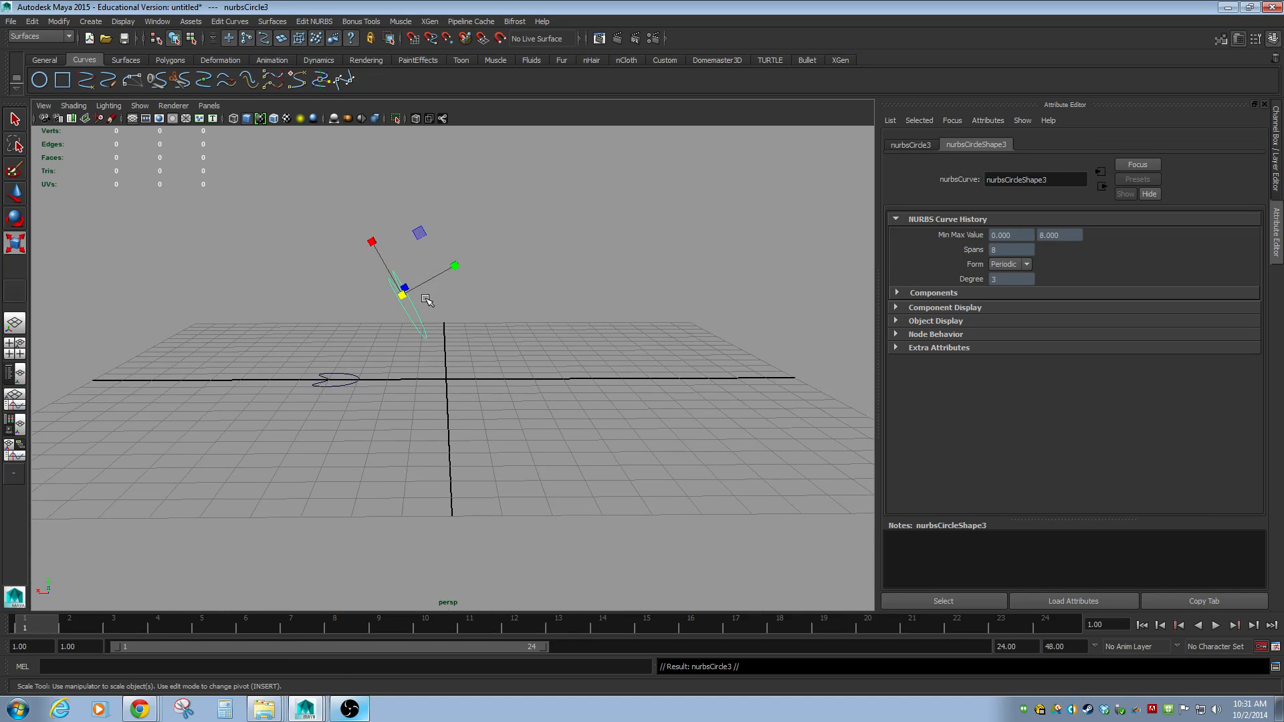
pyautogui.press('w')
pyautogui.moveTo(362, 295); pyautogui.dragTo(529, 295)
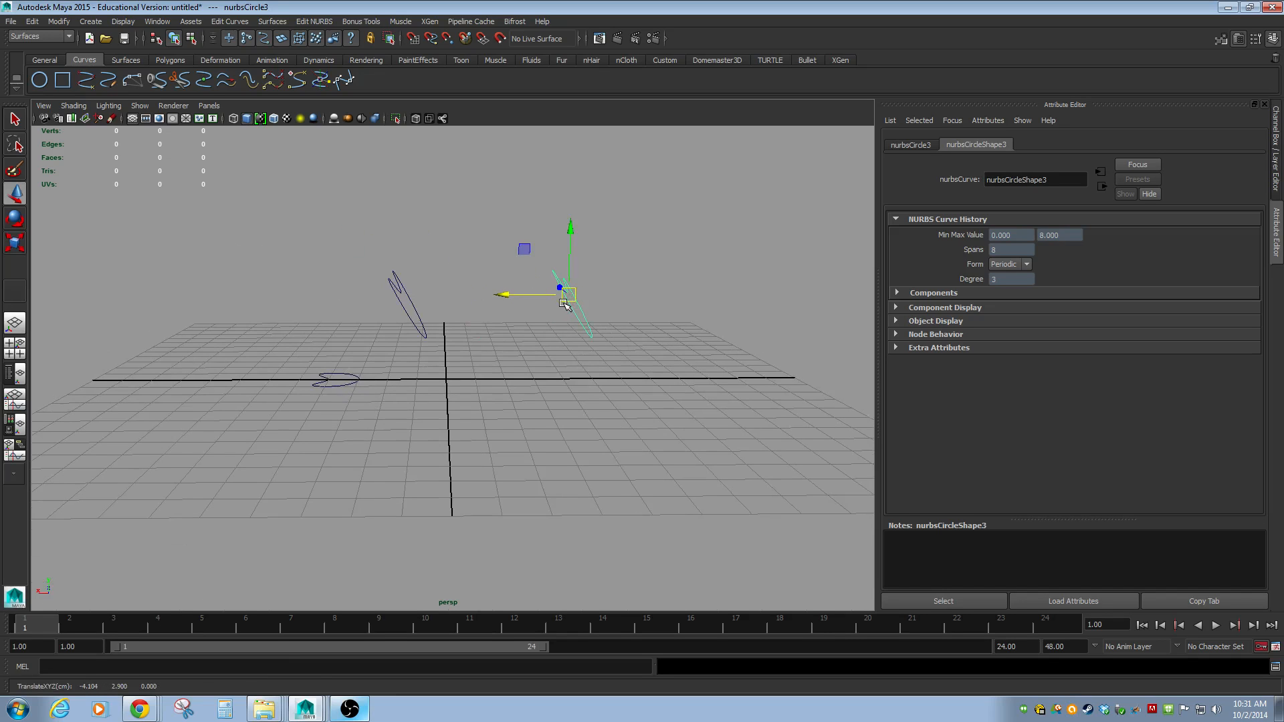
pyautogui.press('e')
pyautogui.moveTo(550, 286); pyautogui.dragTo(564, 311)
# Reshape the third curve by pulling two of its lower control vertices down toward the grid
pyautogui.moveTo(565, 306); pyautogui.dragTo(523, 298, button='right')
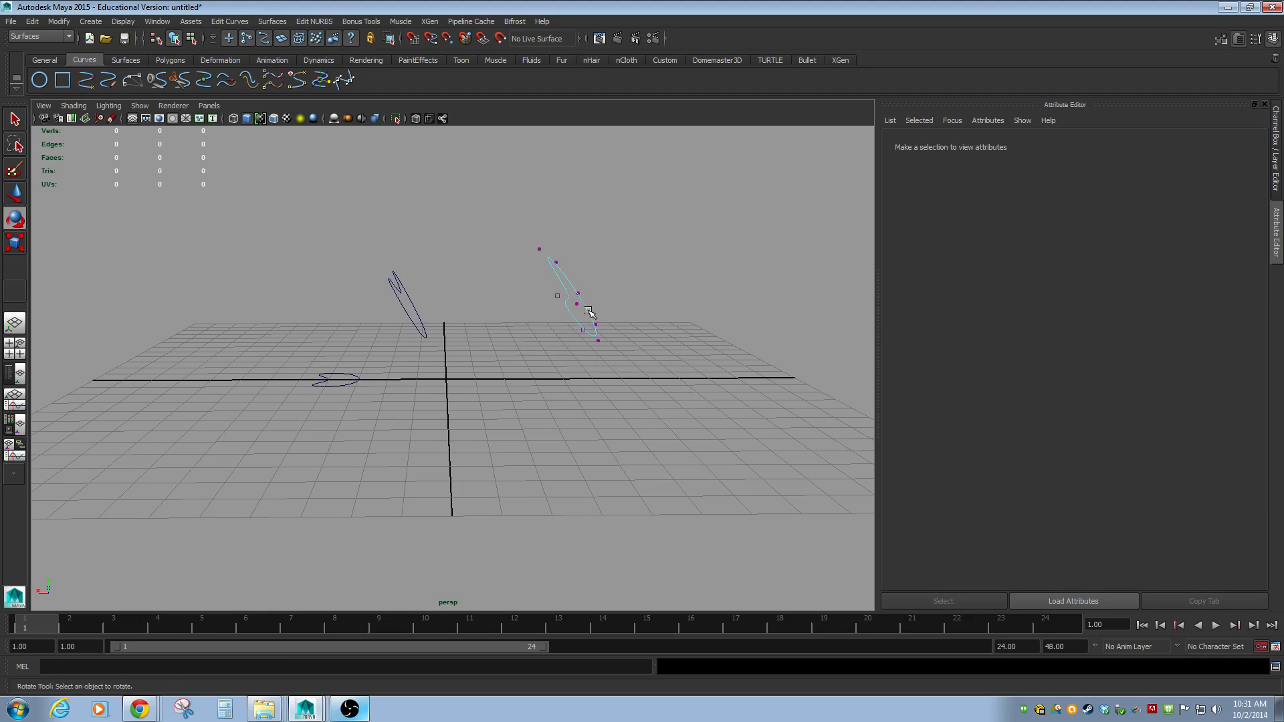
pyautogui.moveTo(587, 309); pyautogui.dragTo(375, 409)
pyautogui.press('w')
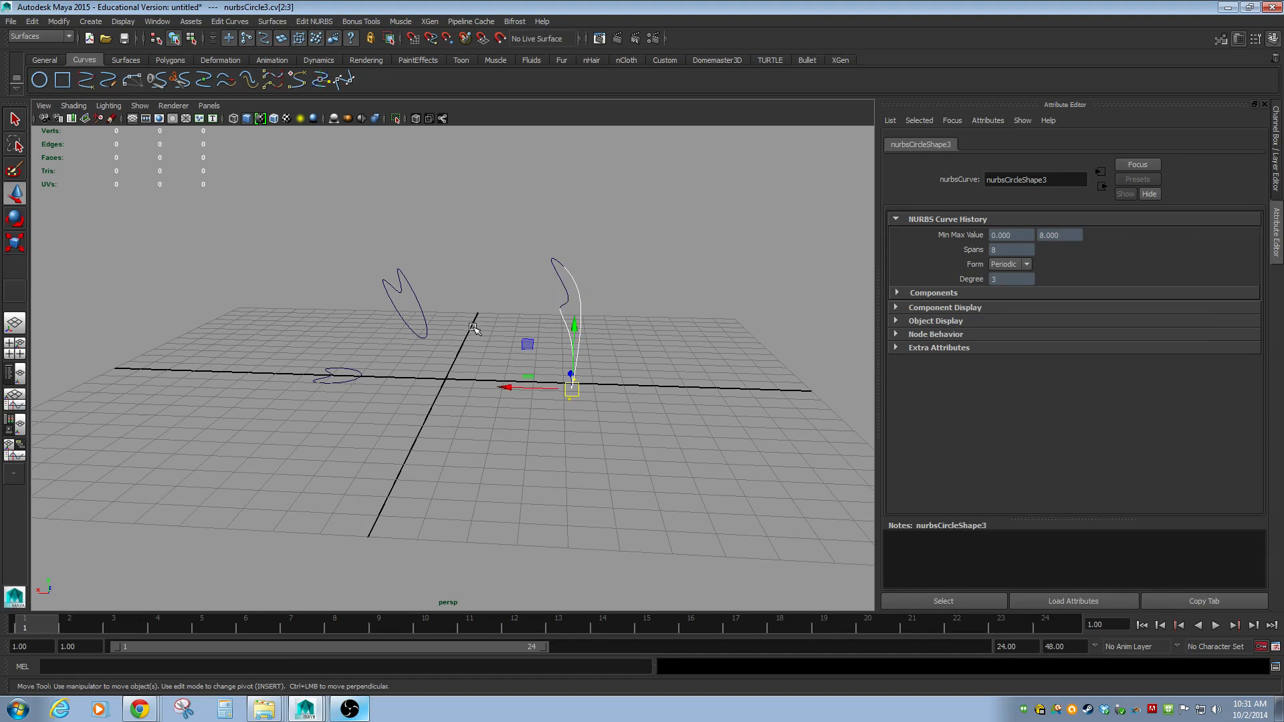
# Select the three profile curves in order from the flat one to the reshaped one and loft a surface through them
pyautogui.click(455, 345)
pyautogui.click(359, 376)
pyautogui.keyDown('shift'); pyautogui.click(426, 331); pyautogui.keyUp('shift')
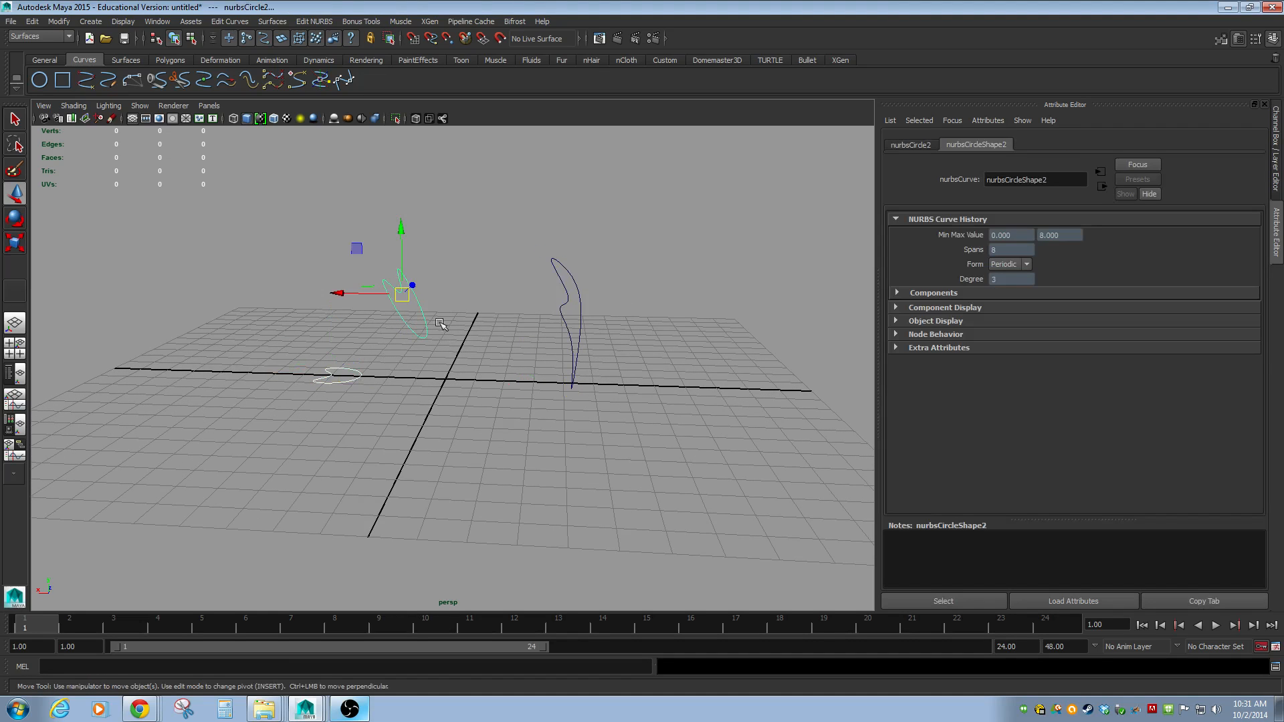
pyautogui.keyDown('shift'); pyautogui.click(568, 319); pyautogui.keyUp('shift')
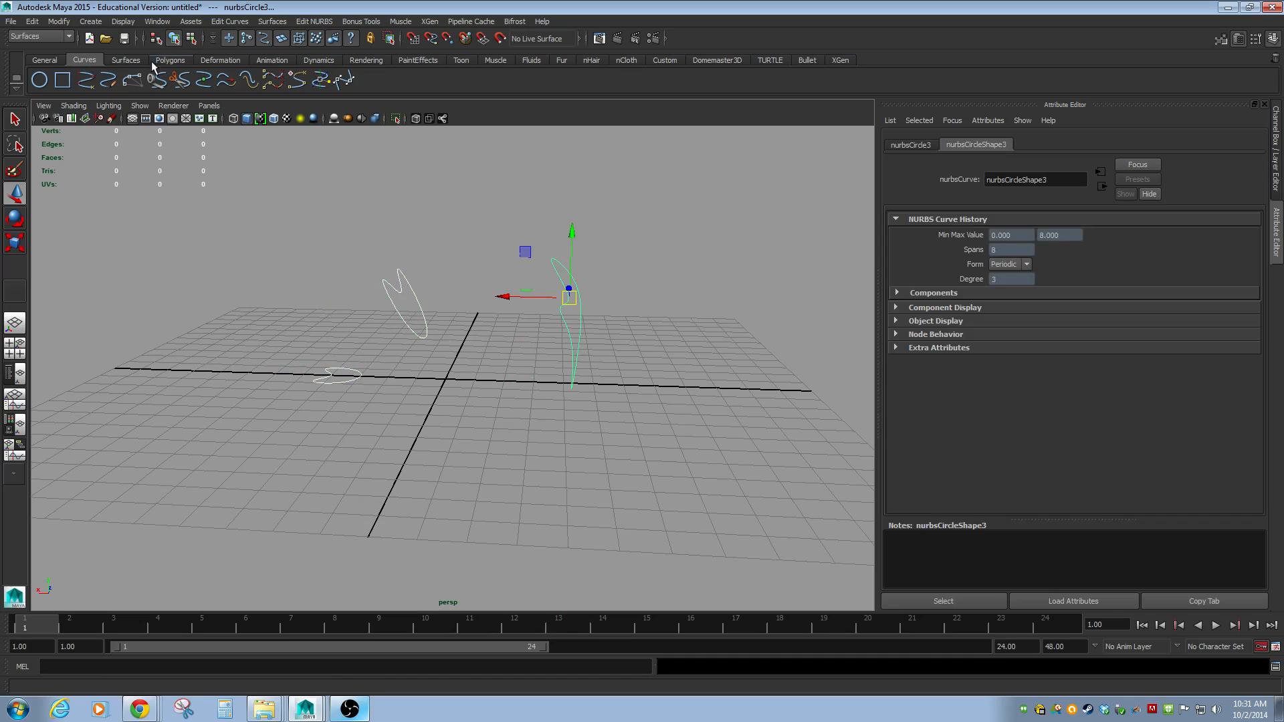
pyautogui.click(131, 58)
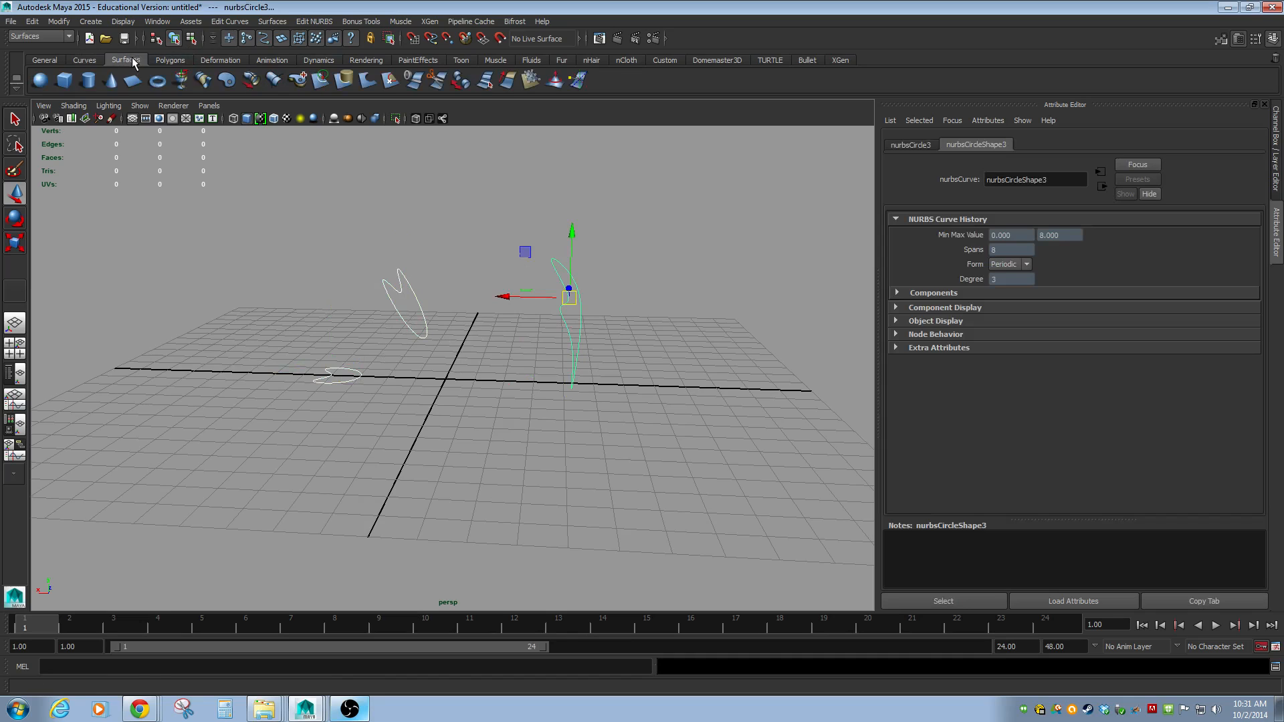
pyautogui.click(203, 81)
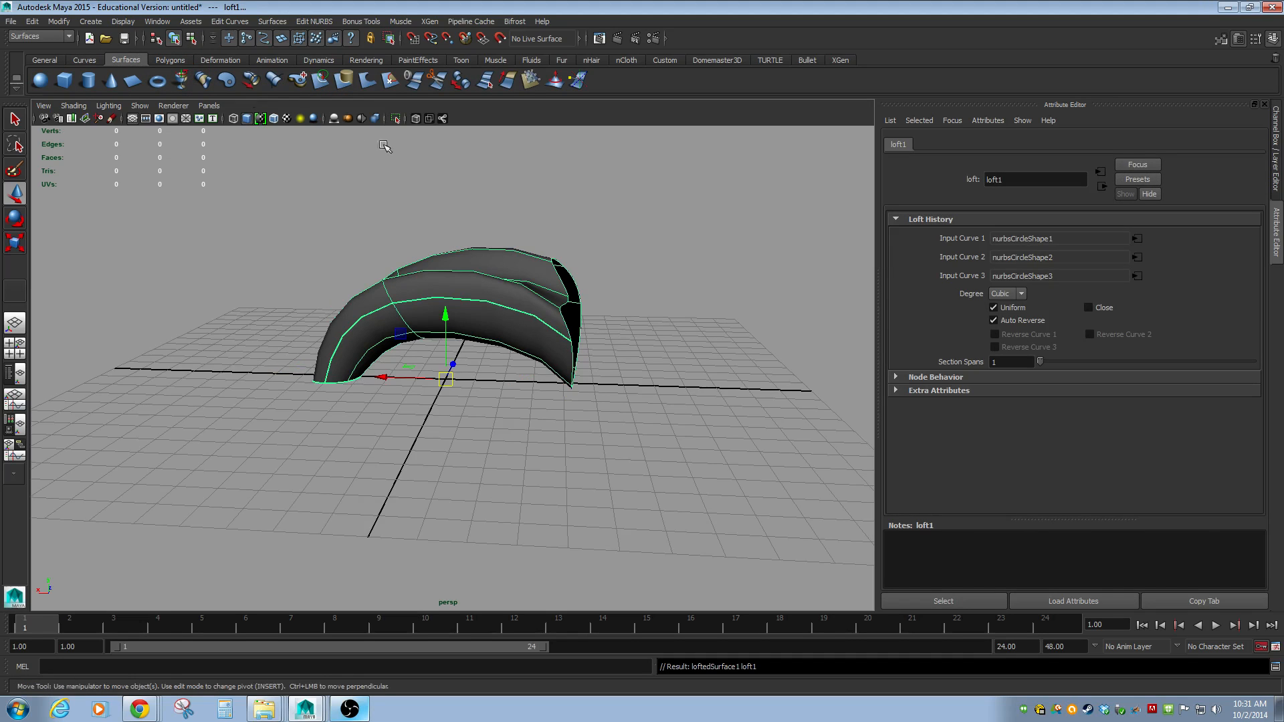
# Select the middle profile curve of the loft and shift it slightly to adjust the surface
pyautogui.click(413, 167)
pyautogui.keyDown('alt'); pyautogui.moveTo(294, 276); pyautogui.dragTo(450, 308); pyautogui.keyUp('alt')
pyautogui.click(450, 276)
pyautogui.click(451, 307)
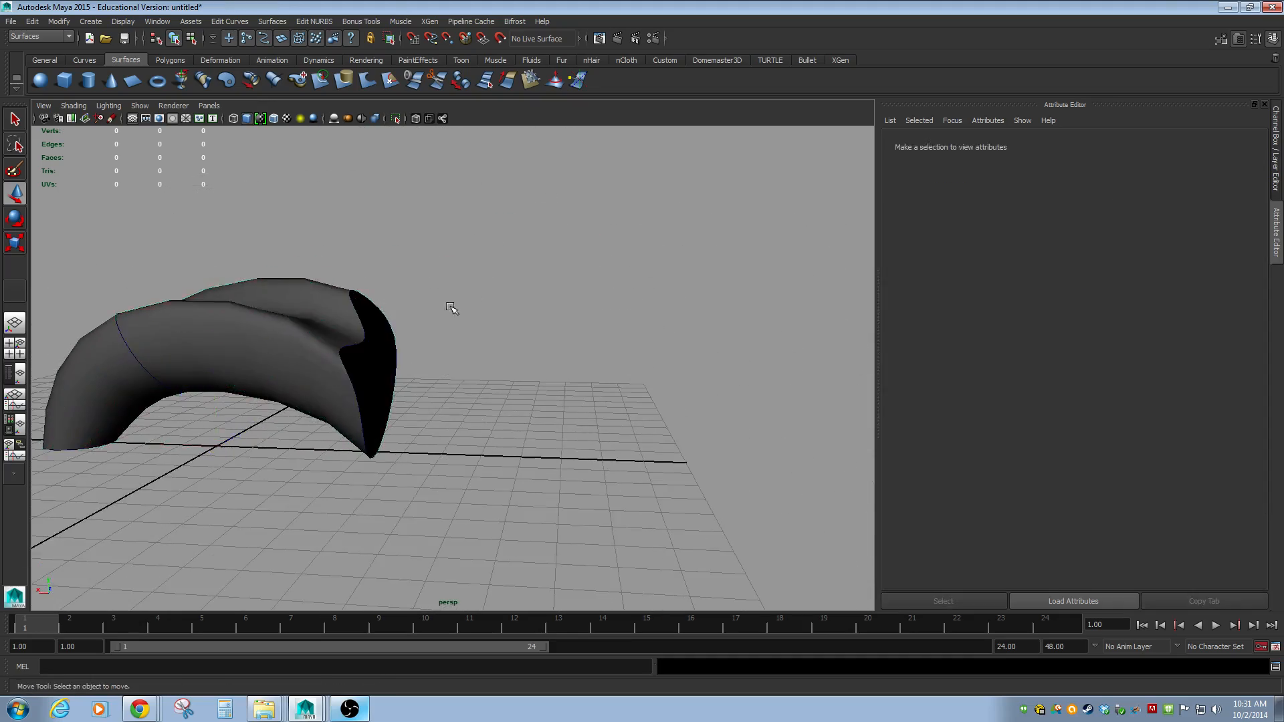
pyautogui.click(151, 361)
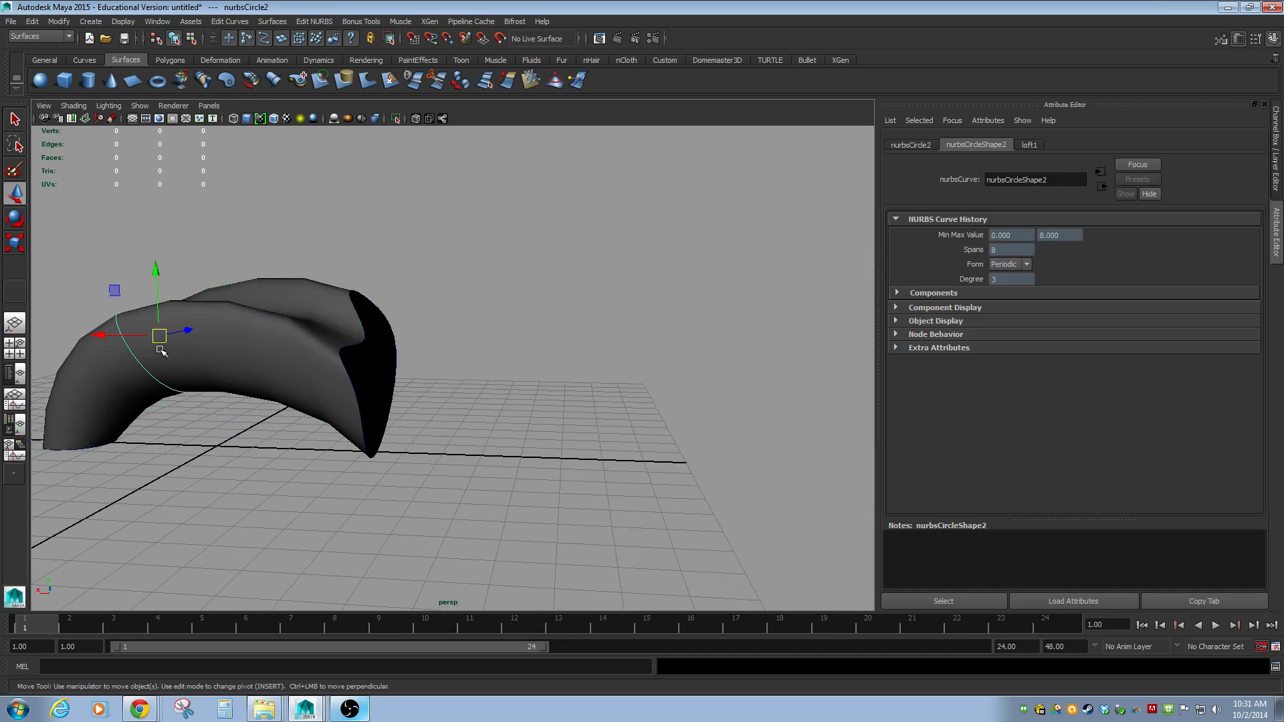
pyautogui.keyDown('alt'); pyautogui.moveTo(161, 379); pyautogui.dragTo(252, 348); pyautogui.keyUp('alt')
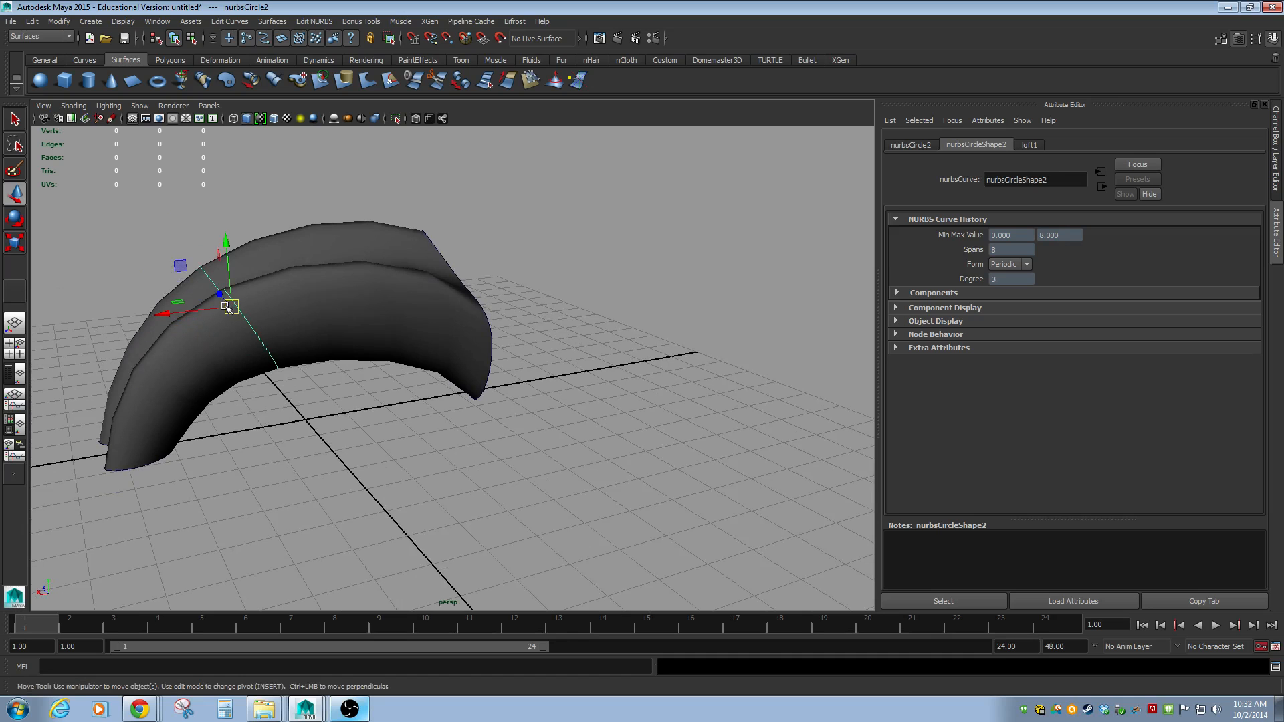
pyautogui.moveTo(238, 300)
pyautogui.mouseDown()
pyautogui.moveTo(220, 237)
pyautogui.moveTo(279, 321)
pyautogui.moveTo(246, 298)
pyautogui.mouseUp()
# Select the lofted surface and show its loft input settings in the Channel Box
pyautogui.click(379, 296)
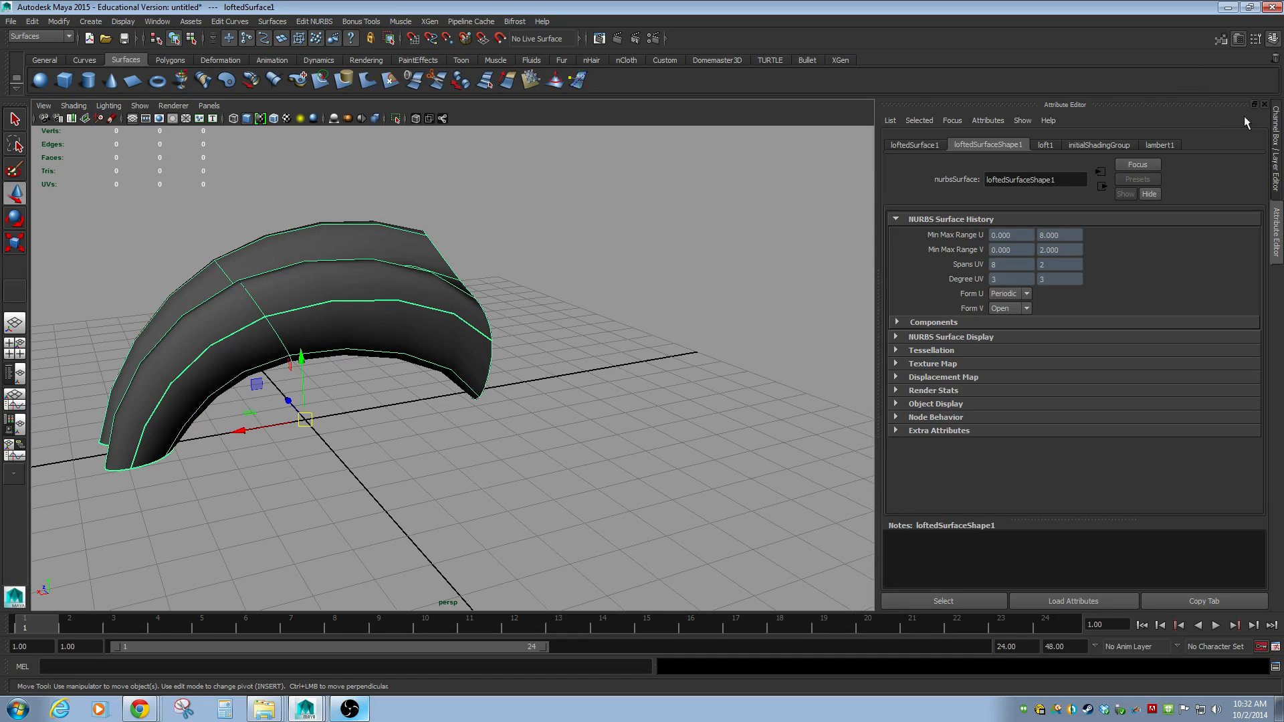
pyautogui.click(927, 146)
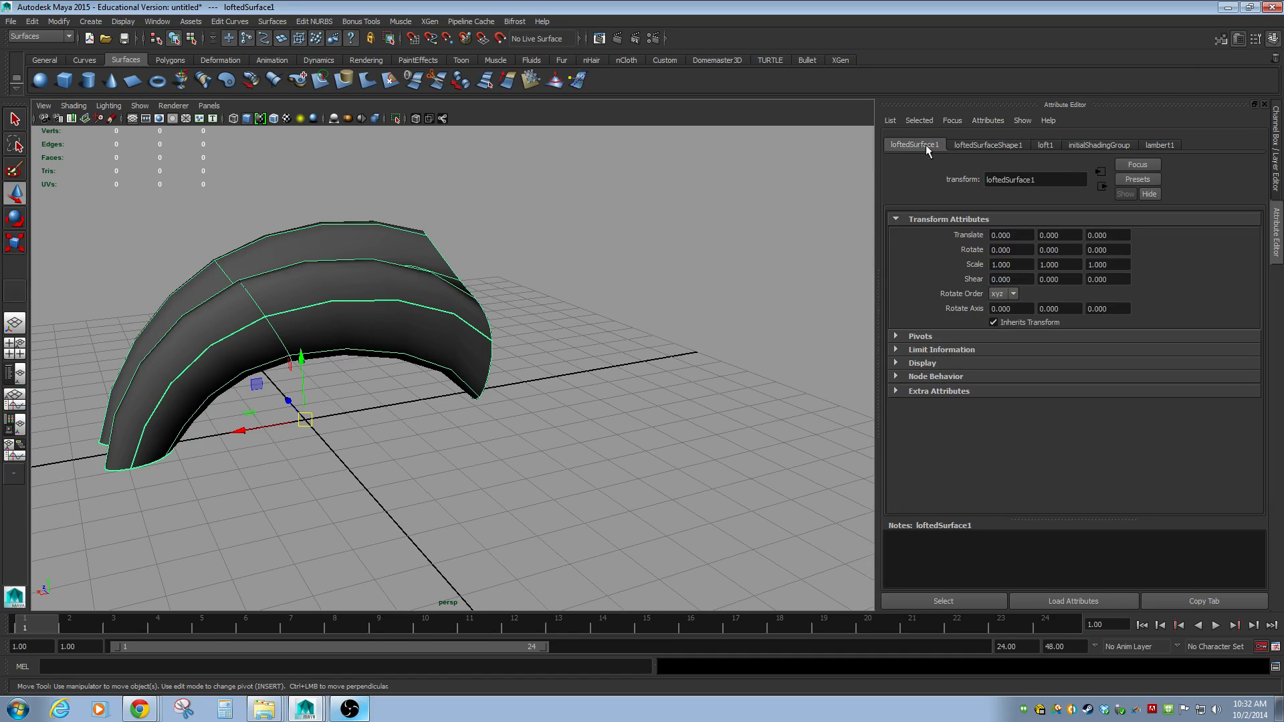
pyautogui.click(1276, 150)
pyautogui.click(1141, 297)
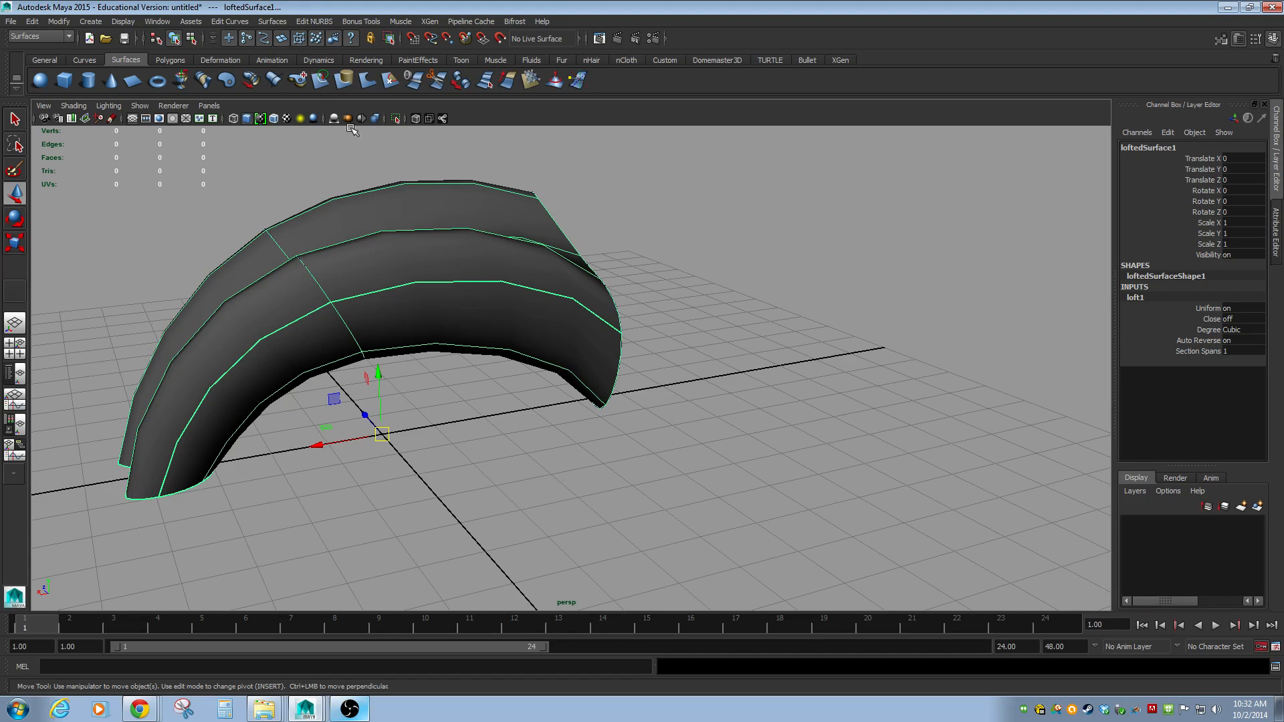
# Open the Node Editor and graph the lofted surface's input and output connections, with the circle and loft nodes in view
pyautogui.click(123, 22)
pyautogui.moveTo(157, 22)
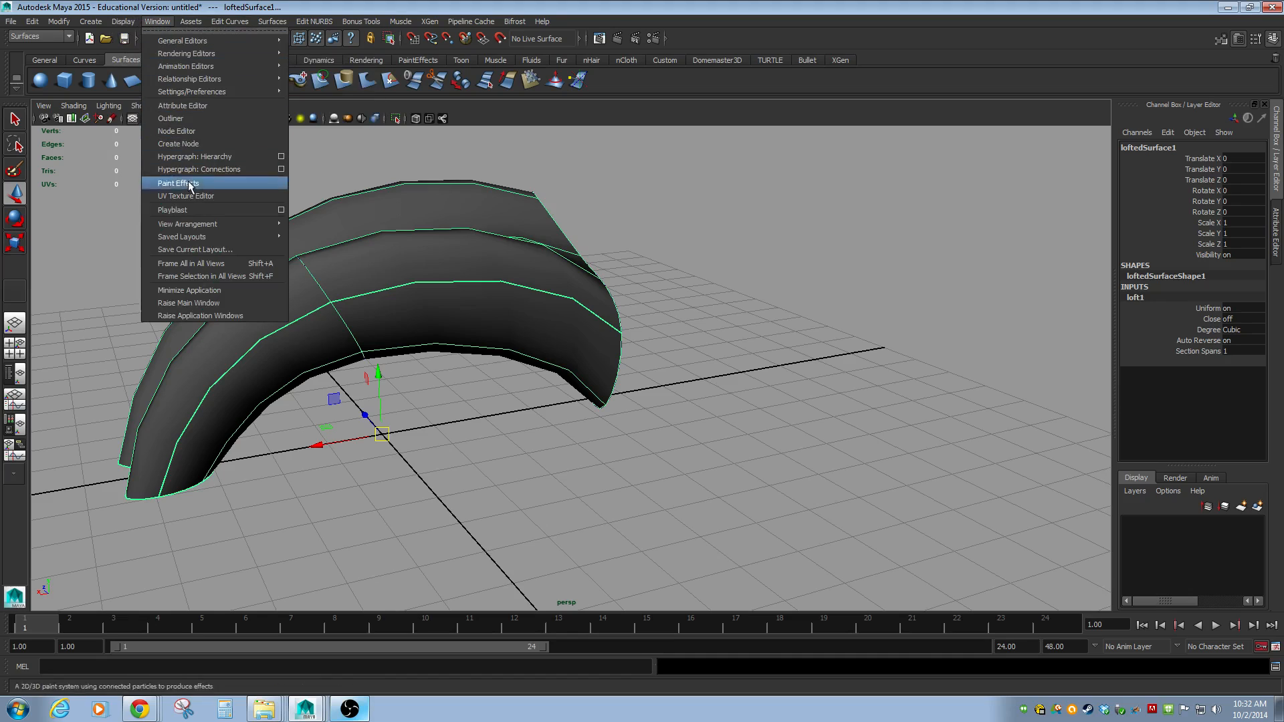
pyautogui.click(186, 133)
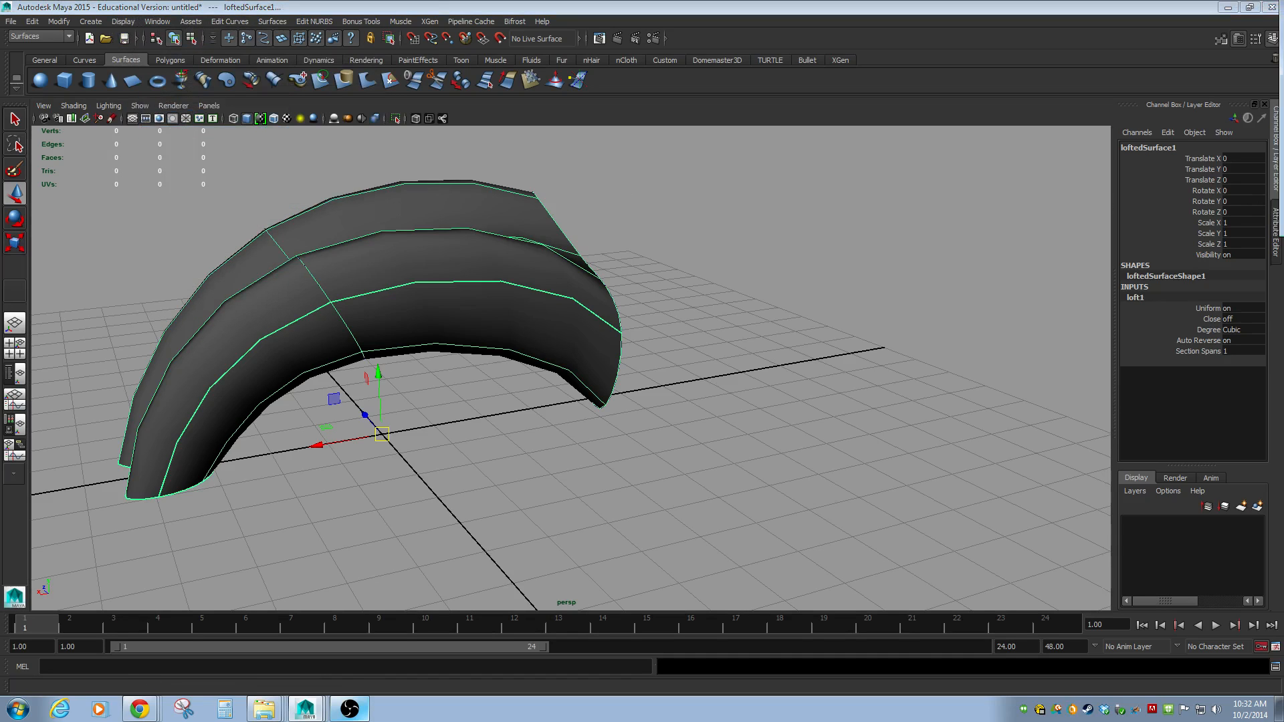
pyautogui.moveTo(932, 132); pyautogui.dragTo(705, 206)
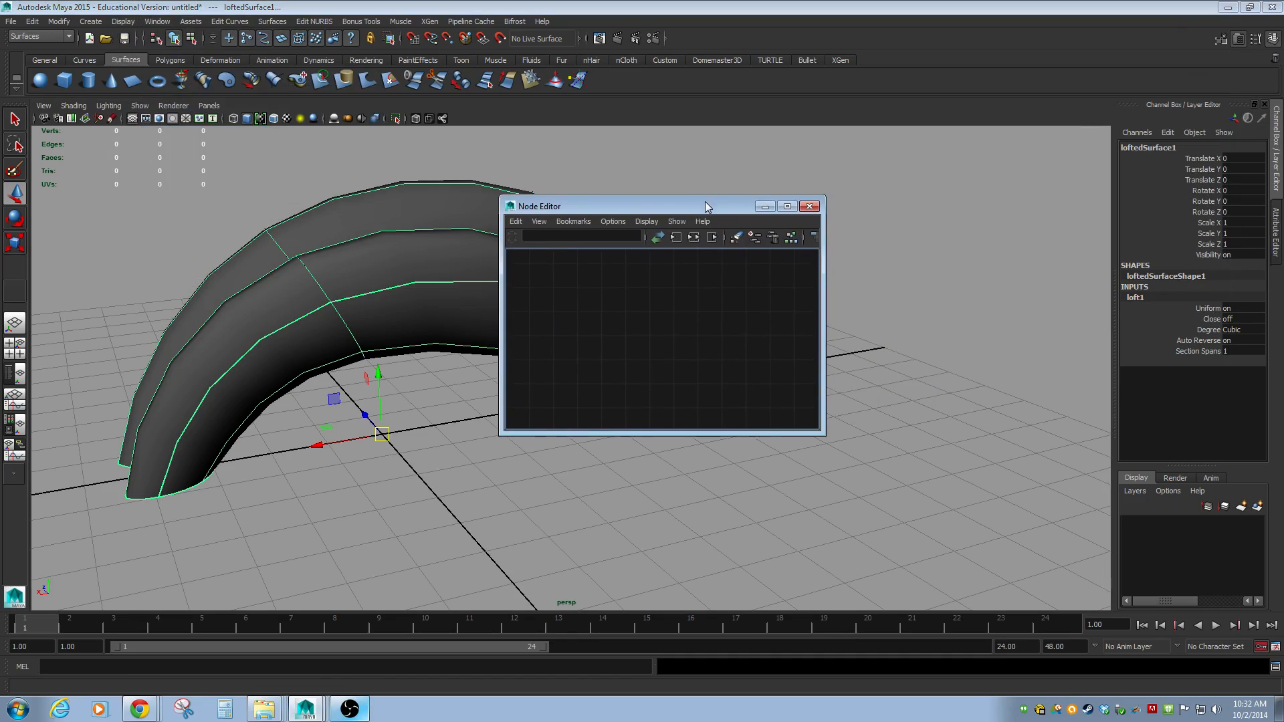
pyautogui.click(693, 237)
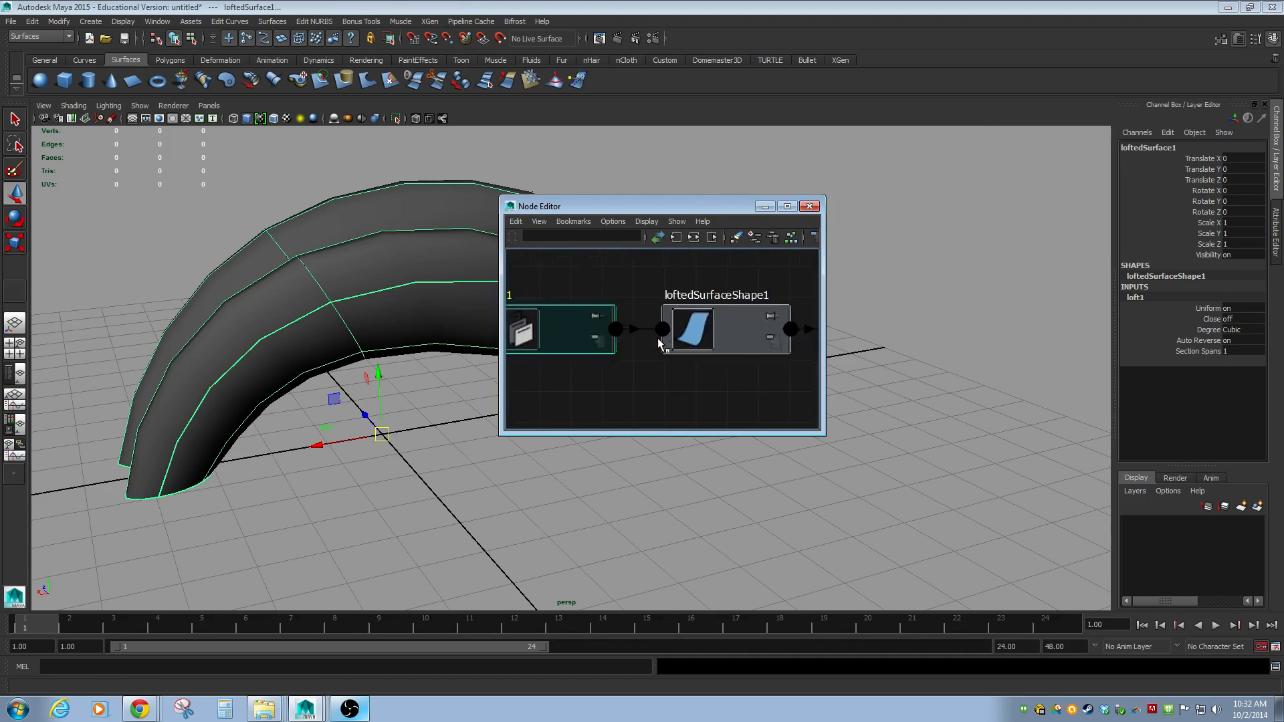
pyautogui.scroll(-5, 658, 342)
pyautogui.scroll(2, 651, 336)
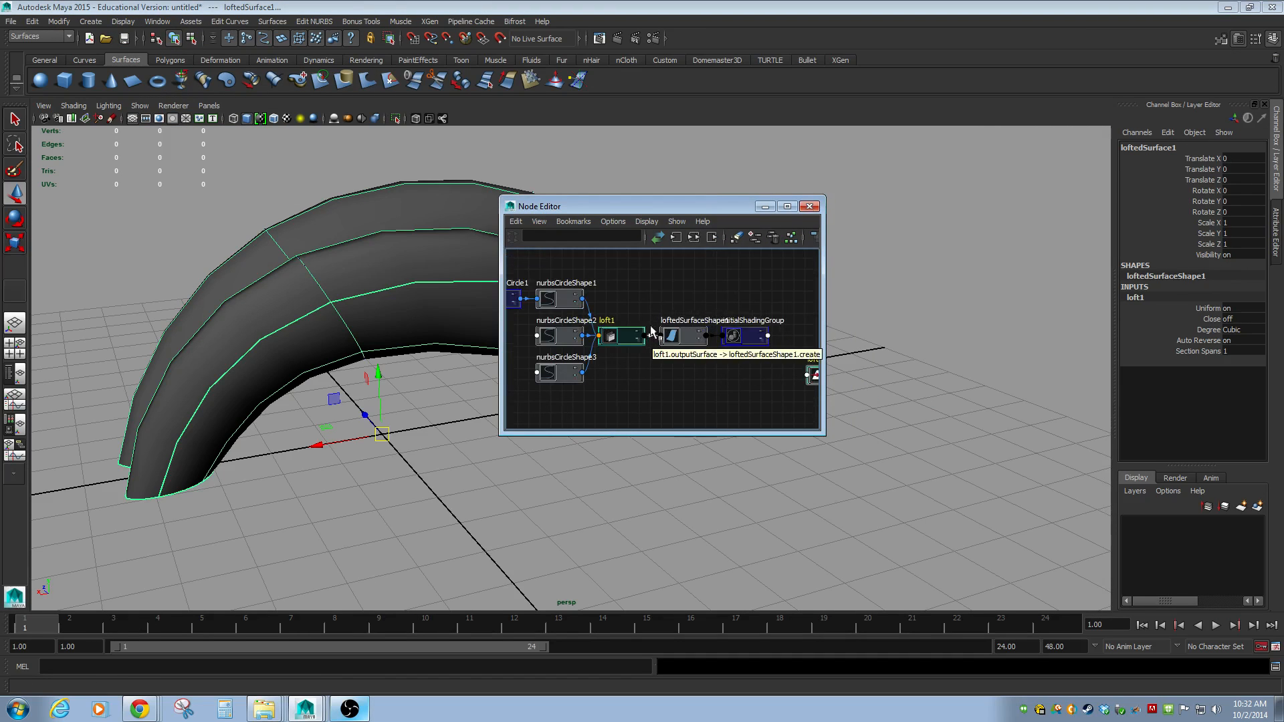
pyautogui.click(594, 326)
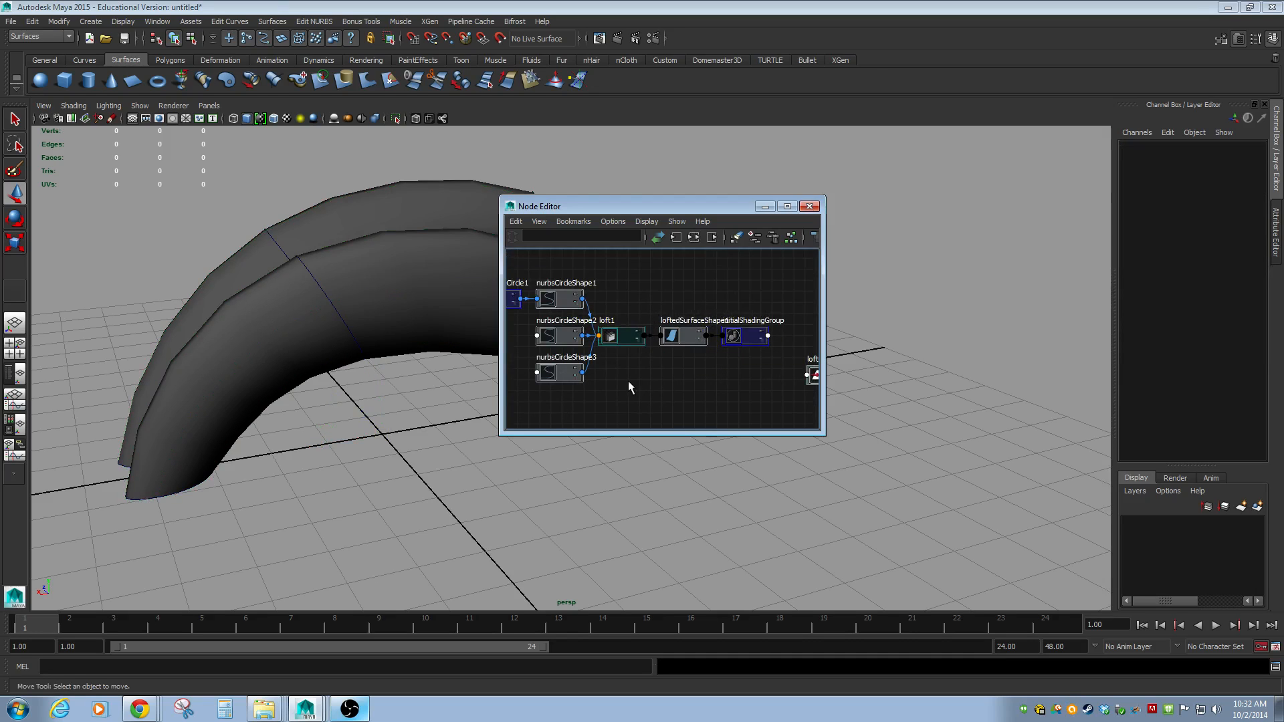
pyautogui.keyDown('alt'); pyautogui.moveTo(628, 379); pyautogui.dragTo(671, 376, button='middle'); pyautogui.keyUp('alt')
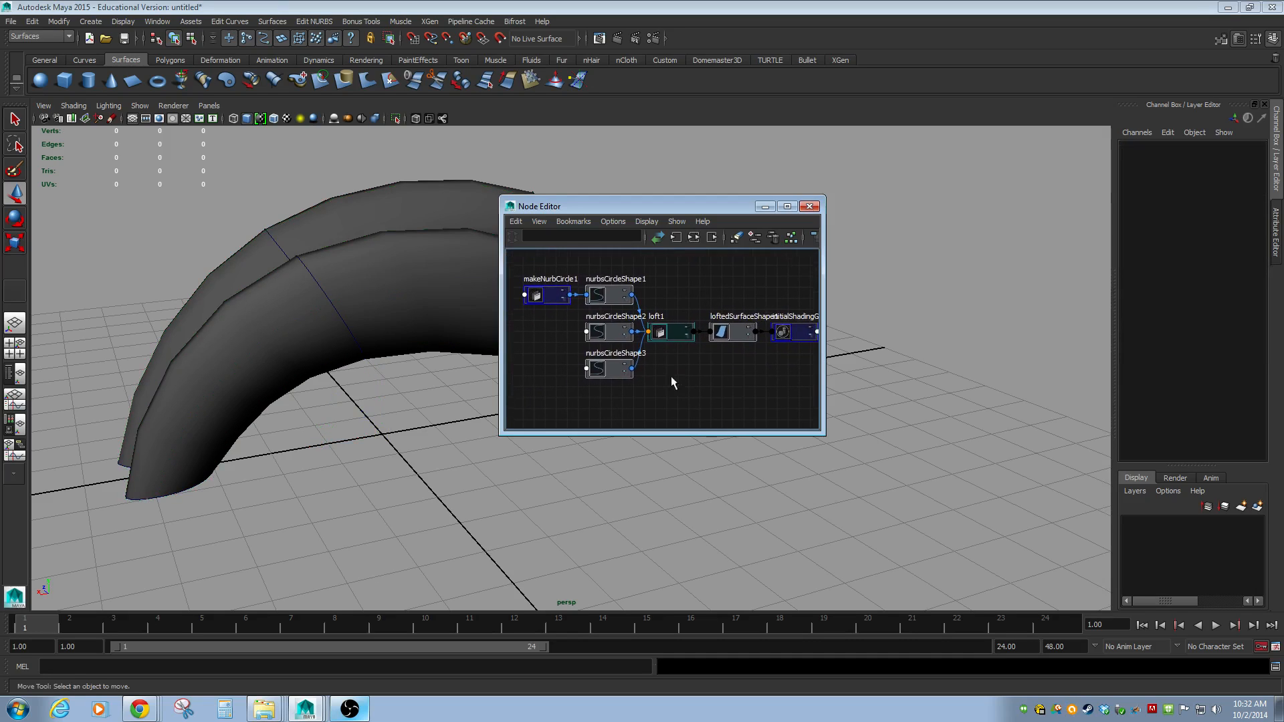
# Select the circle creation node and each circle shape node in turn to match them with the profile curves, moving the Node Editor off the surface
pyautogui.click(543, 294)
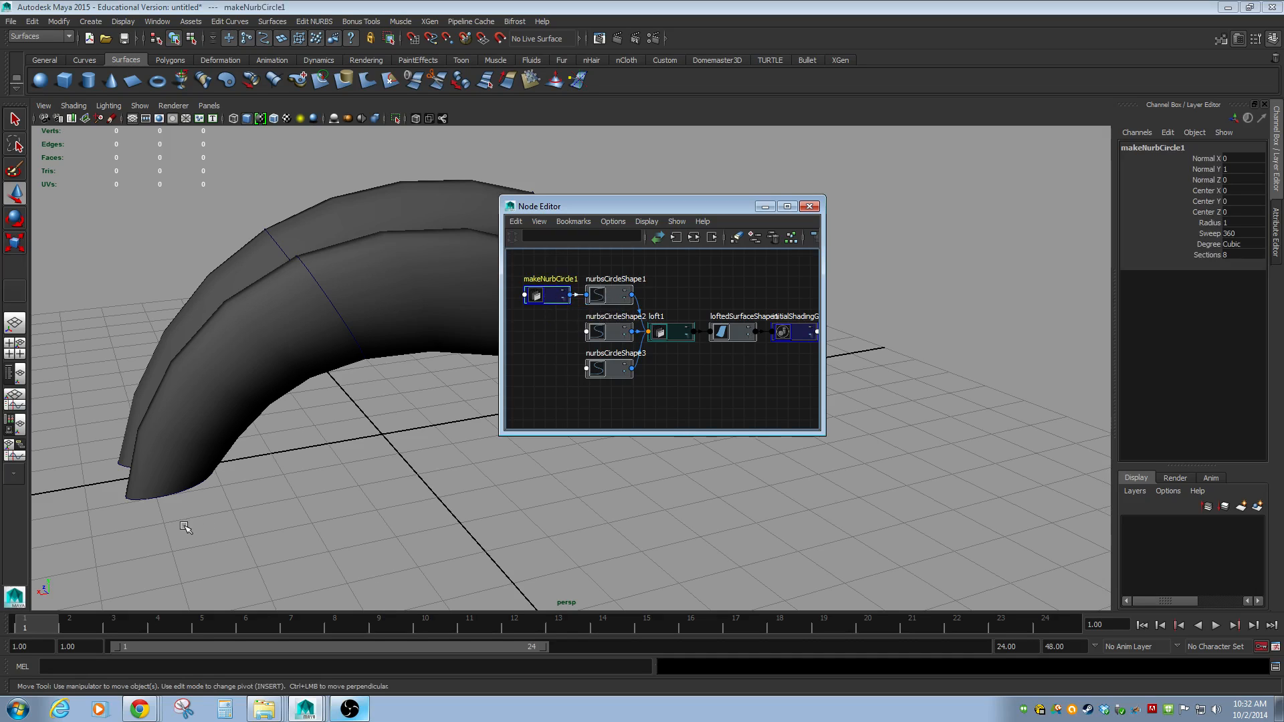
pyautogui.click(157, 493)
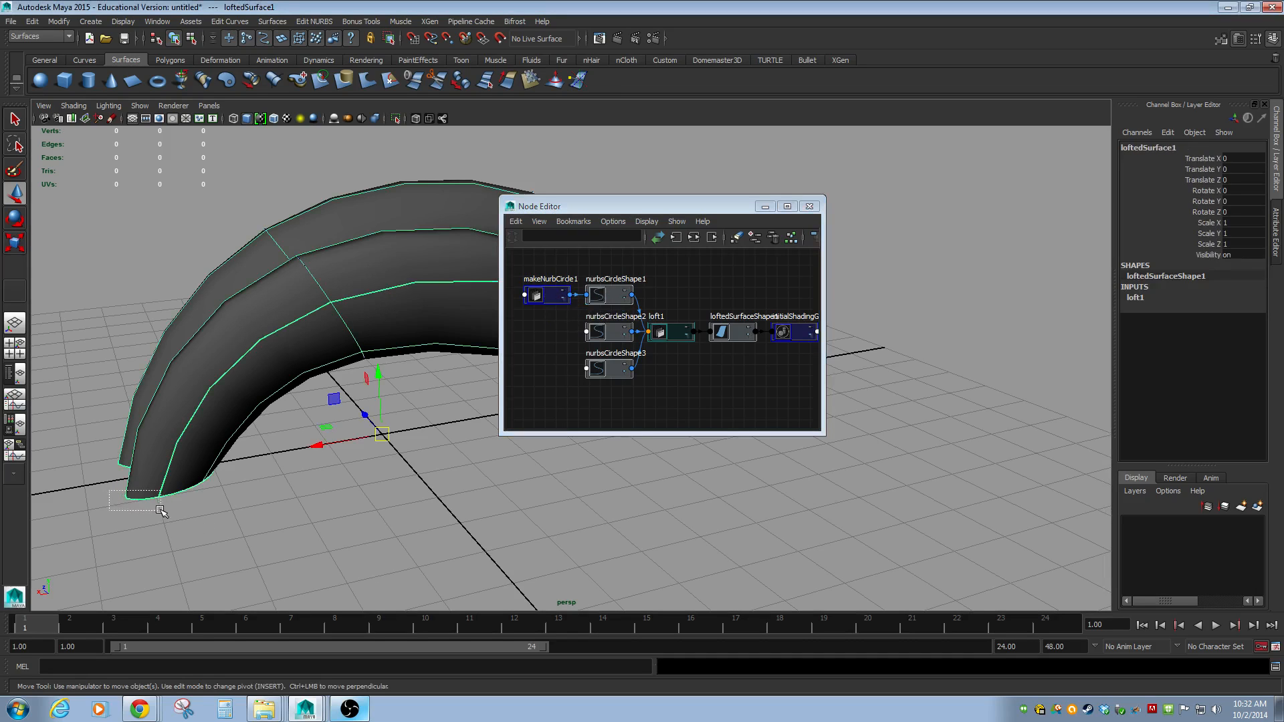
pyautogui.click(174, 467)
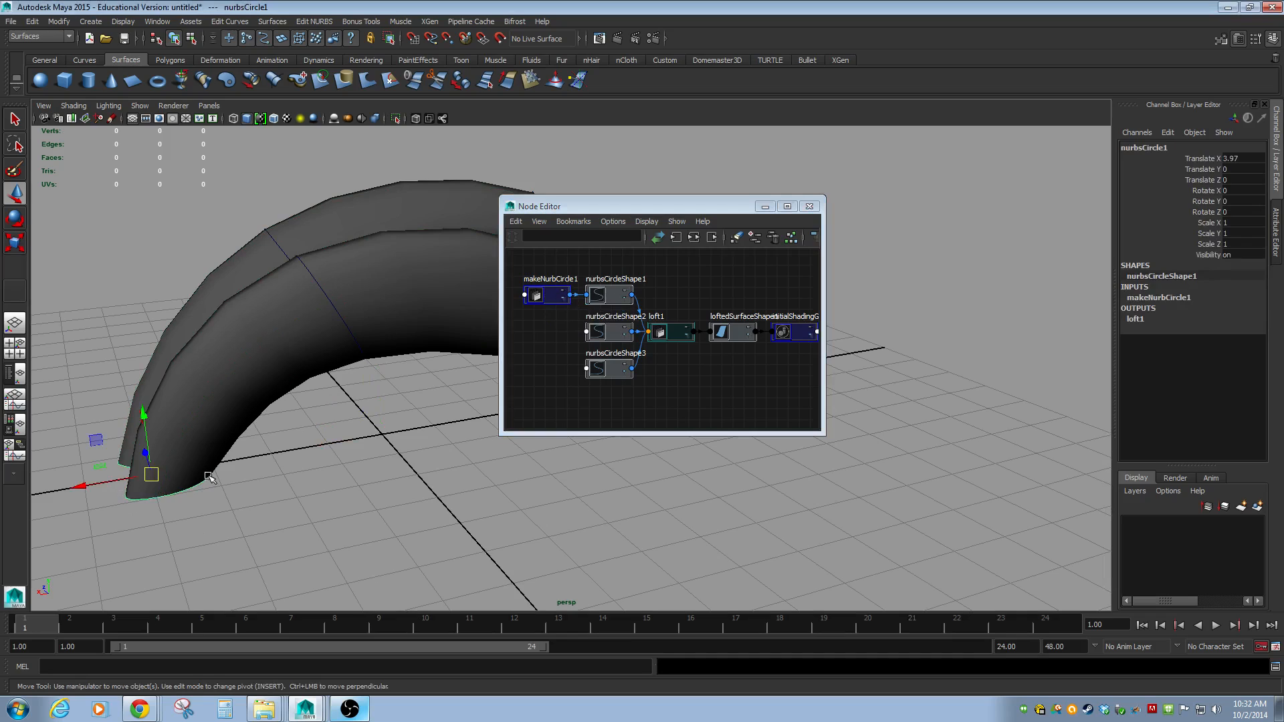
pyautogui.click(612, 302)
pyautogui.click(605, 332)
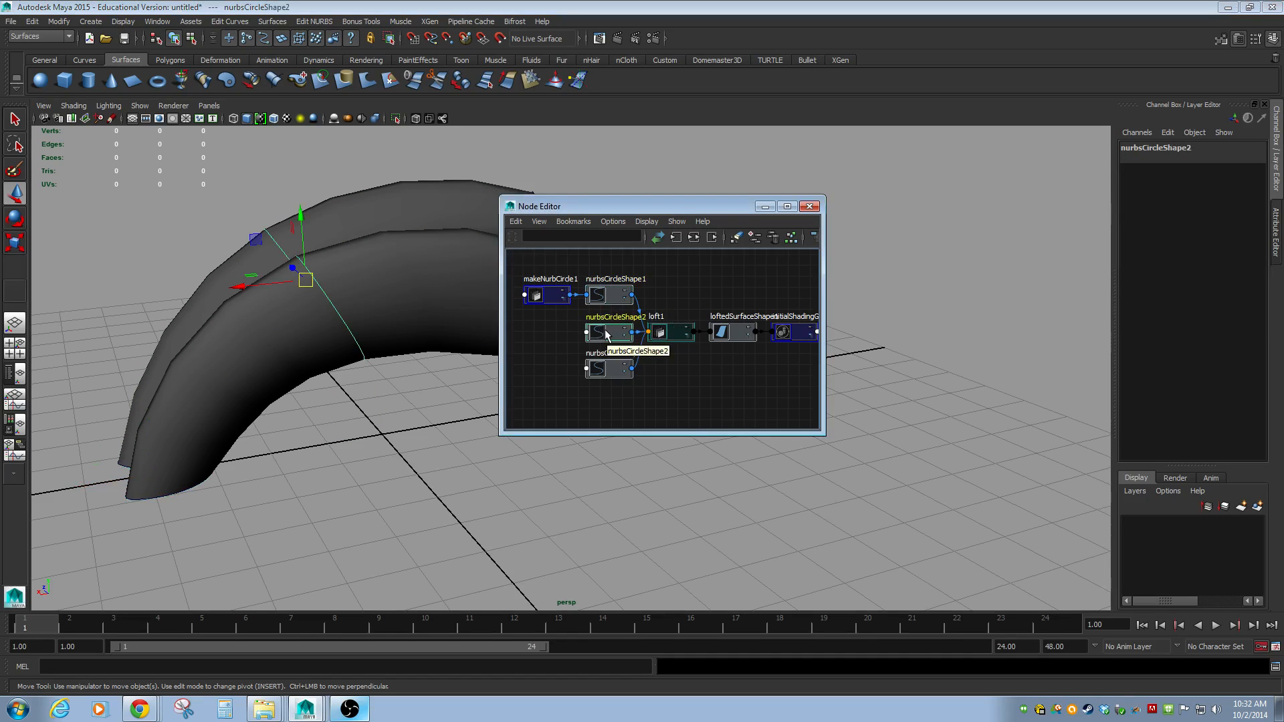
pyautogui.click(611, 372)
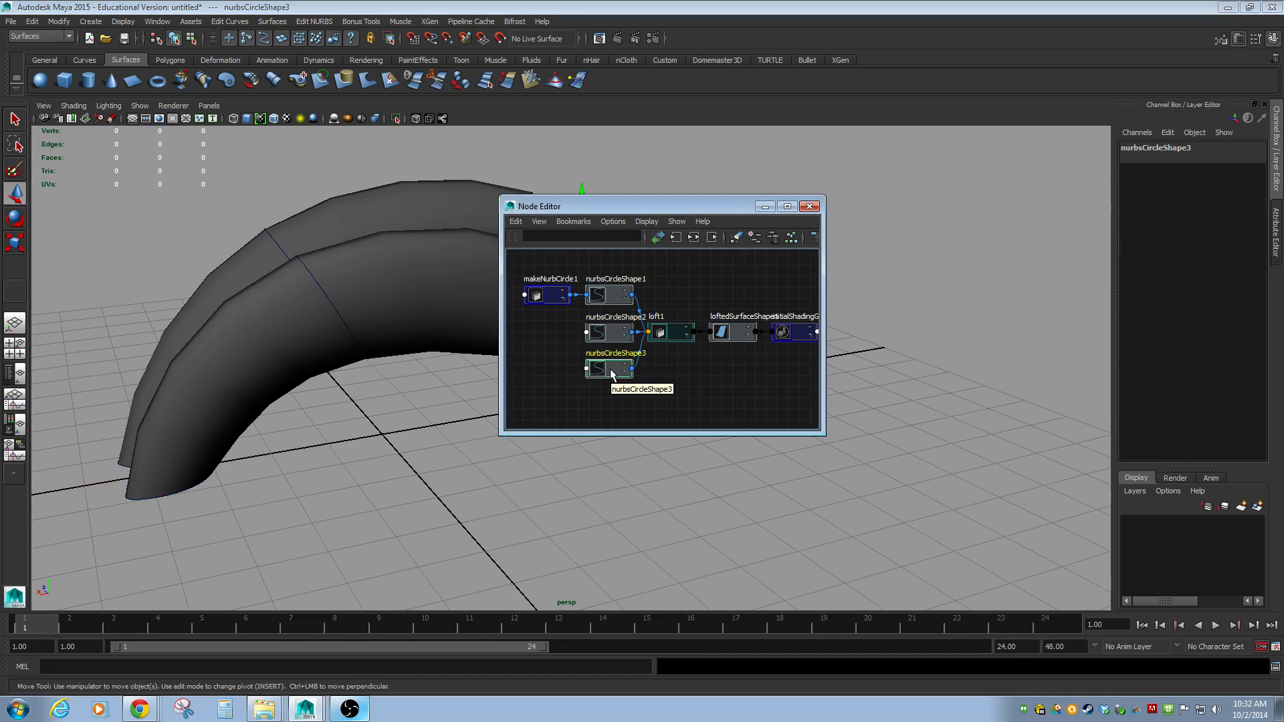
pyautogui.moveTo(568, 206); pyautogui.dragTo(693, 166)
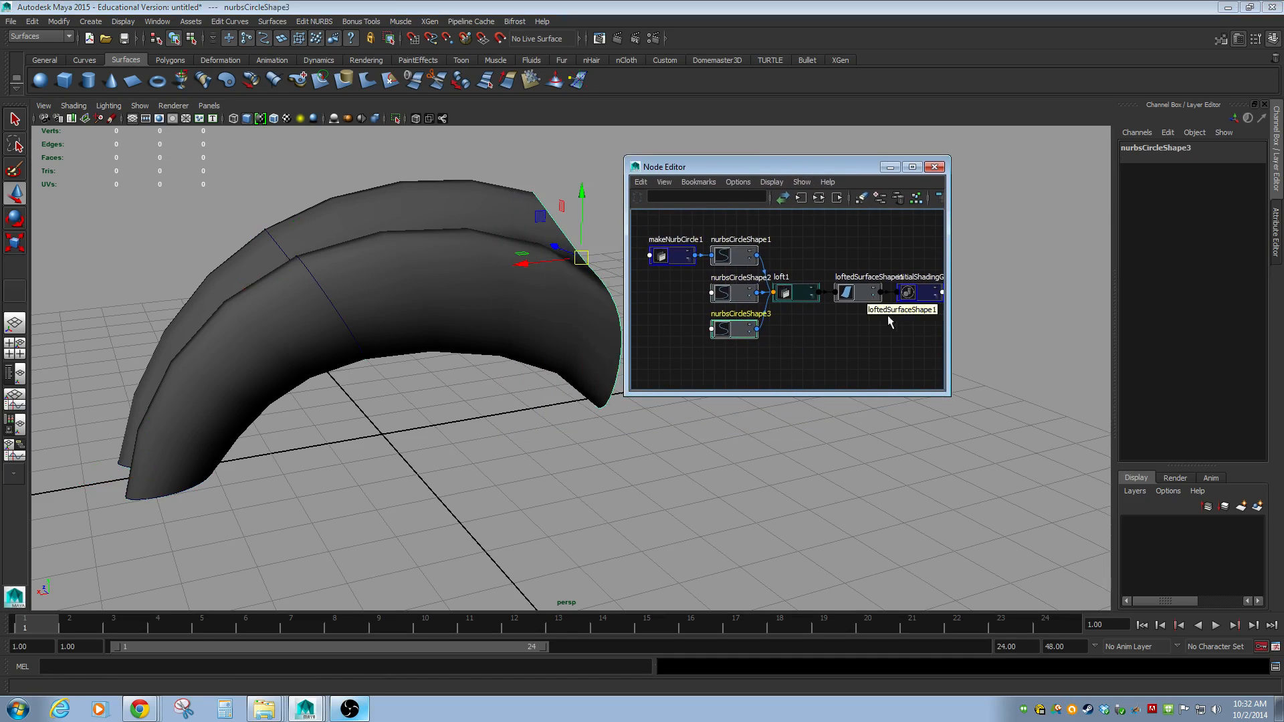
# Examine the lofted surface's shape, loft and transform nodes in an enlarged Node Editor, selecting the surface to locate its transform node
pyautogui.click(853, 294)
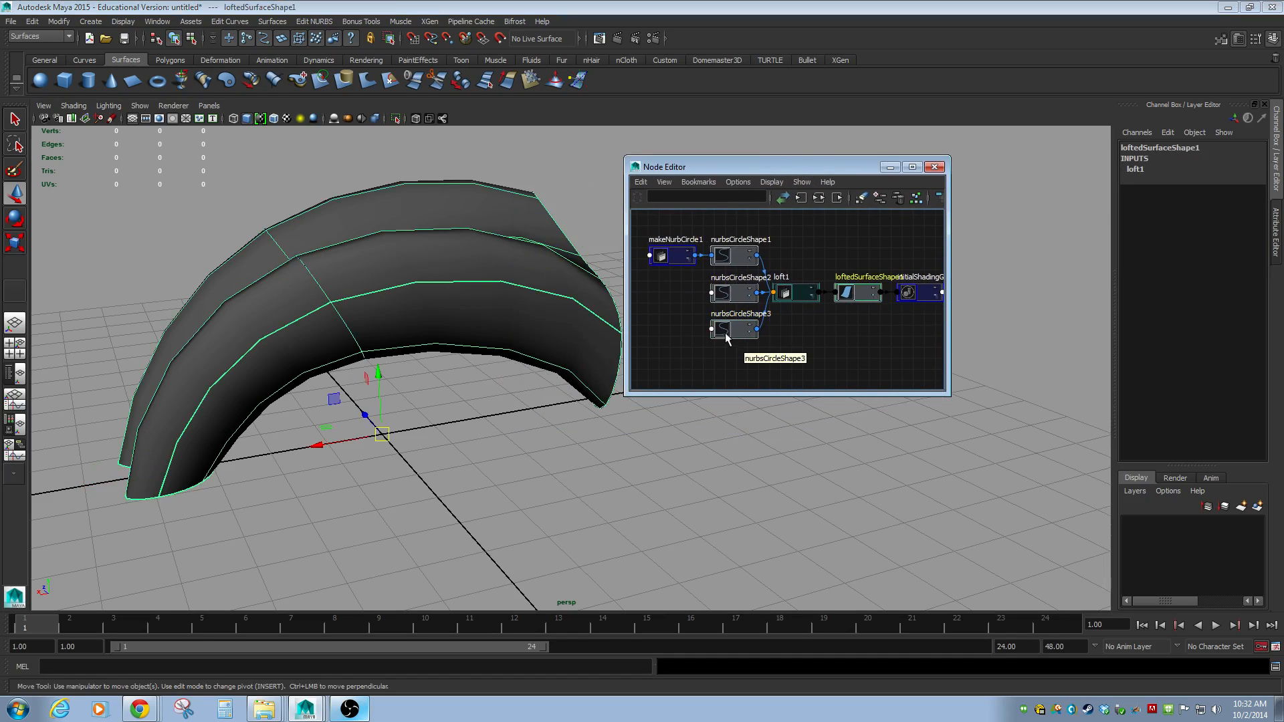
pyautogui.click(787, 294)
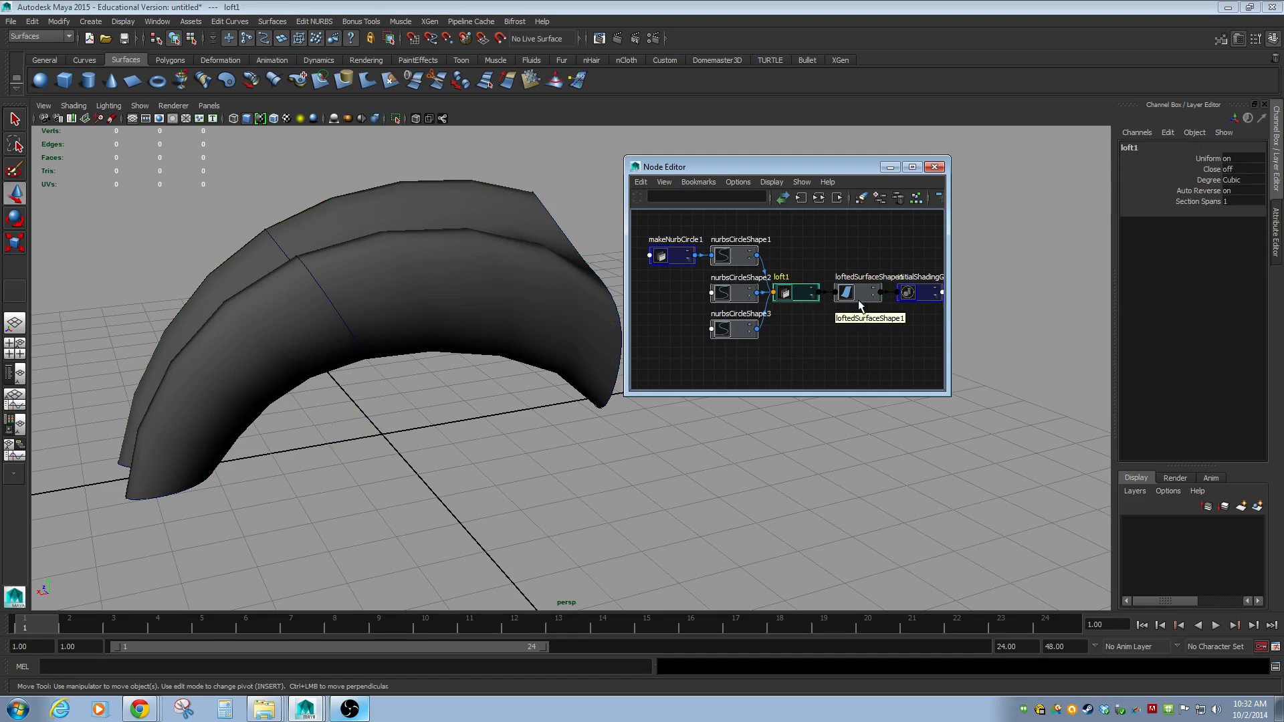
pyautogui.moveTo(884, 343); pyautogui.dragTo(827, 334, button='middle')
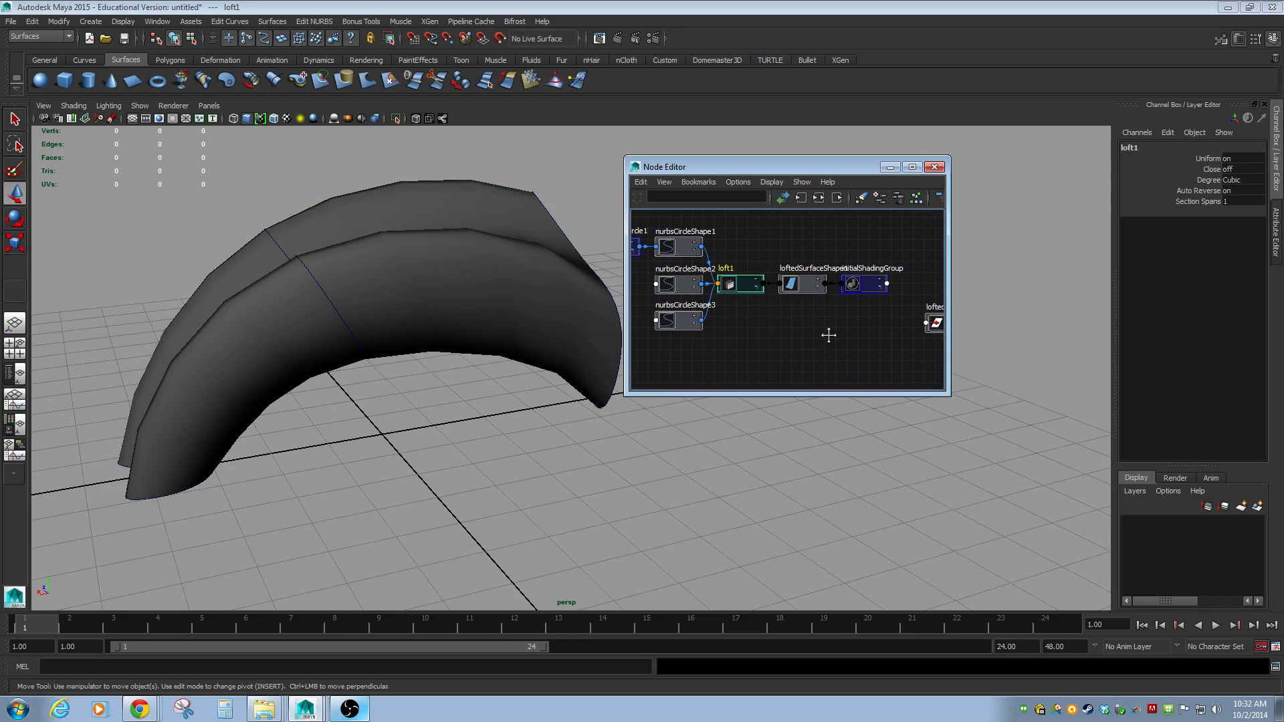
pyautogui.moveTo(948, 394); pyautogui.dragTo(1118, 519)
pyautogui.scroll(3, 755, 337)
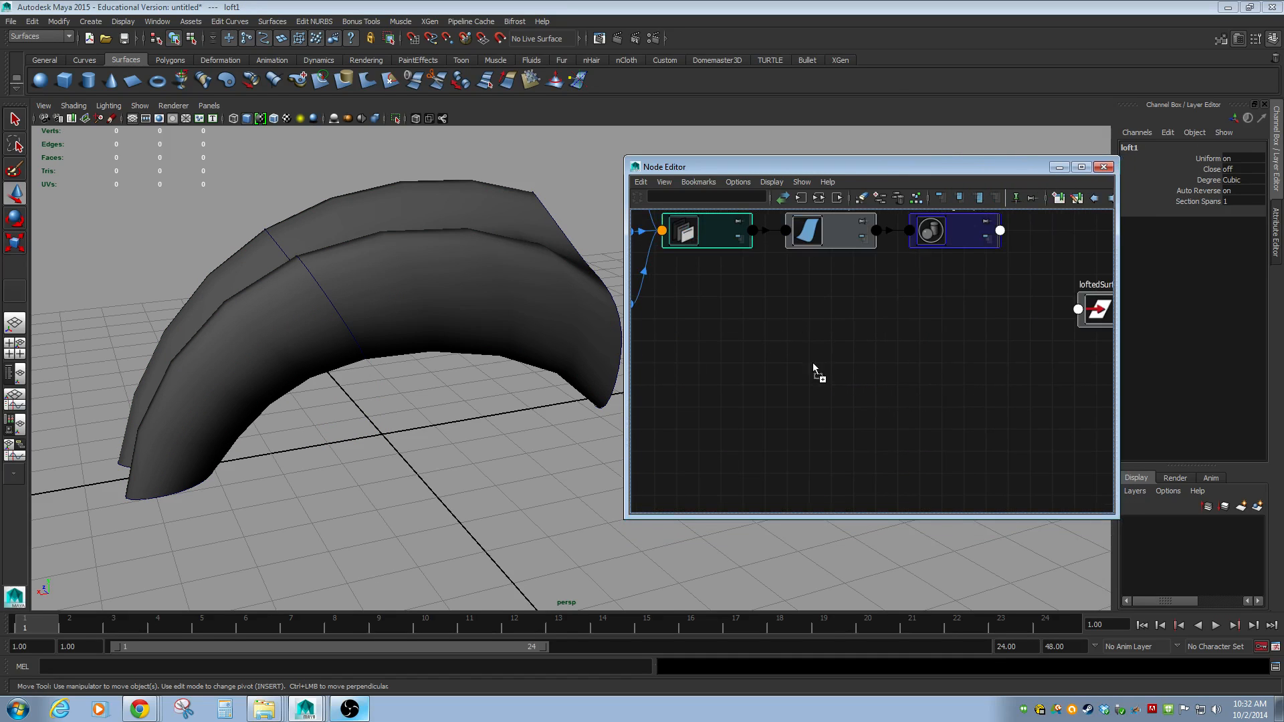
pyautogui.moveTo(823, 315); pyautogui.dragTo(811, 409, button='middle')
pyautogui.click(476, 278)
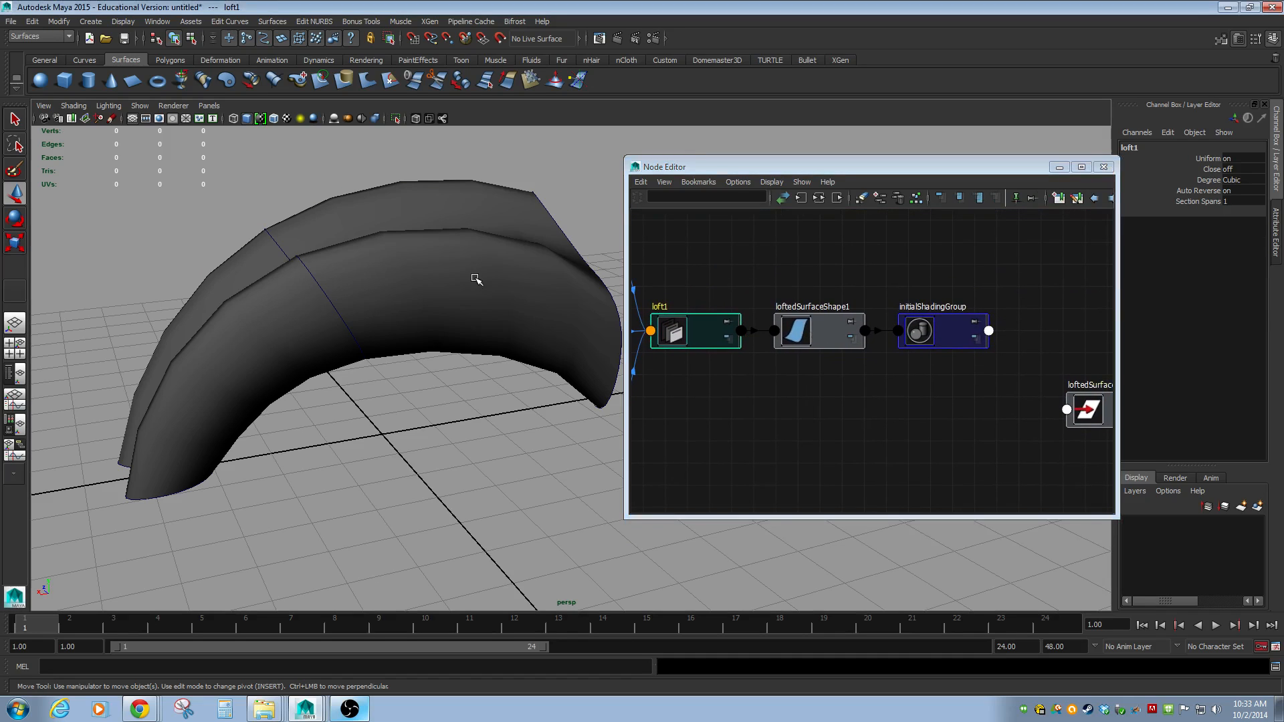
pyautogui.moveTo(976, 391); pyautogui.dragTo(889, 385, button='middle')
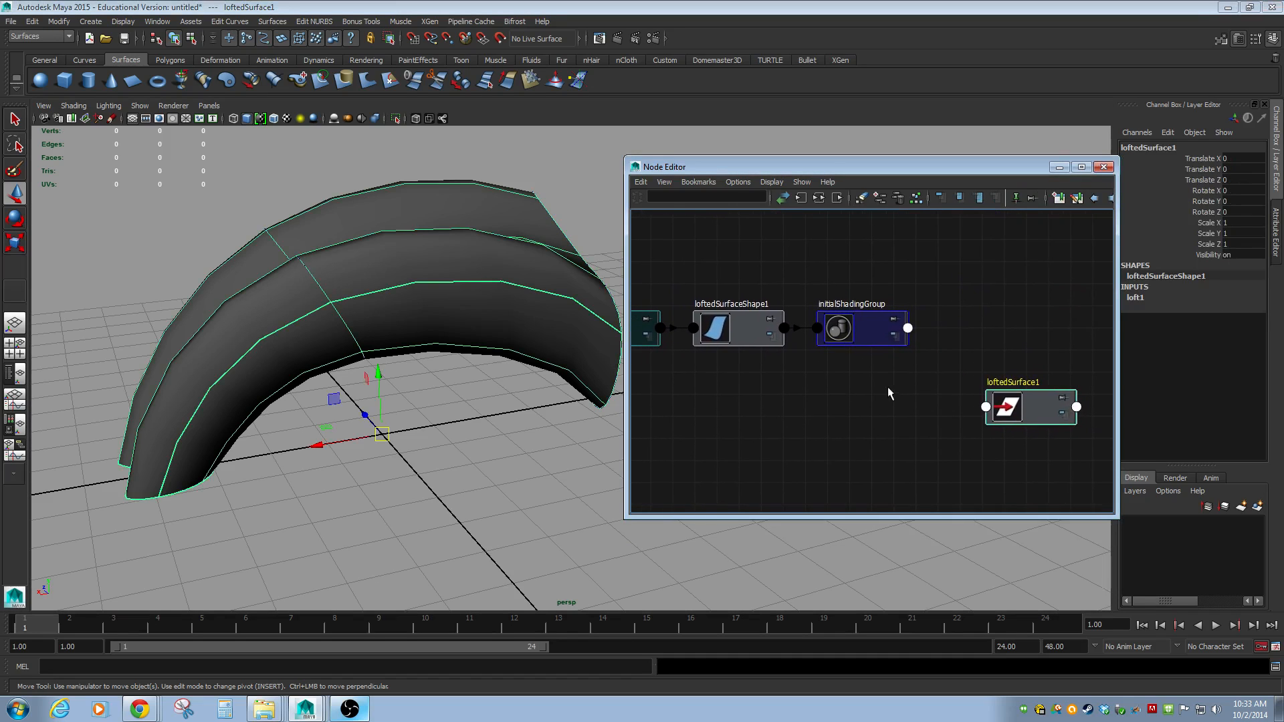
# Try to delete the initialShadingGroup node with the whole graph framed, and clear the selection
pyautogui.click(862, 329)
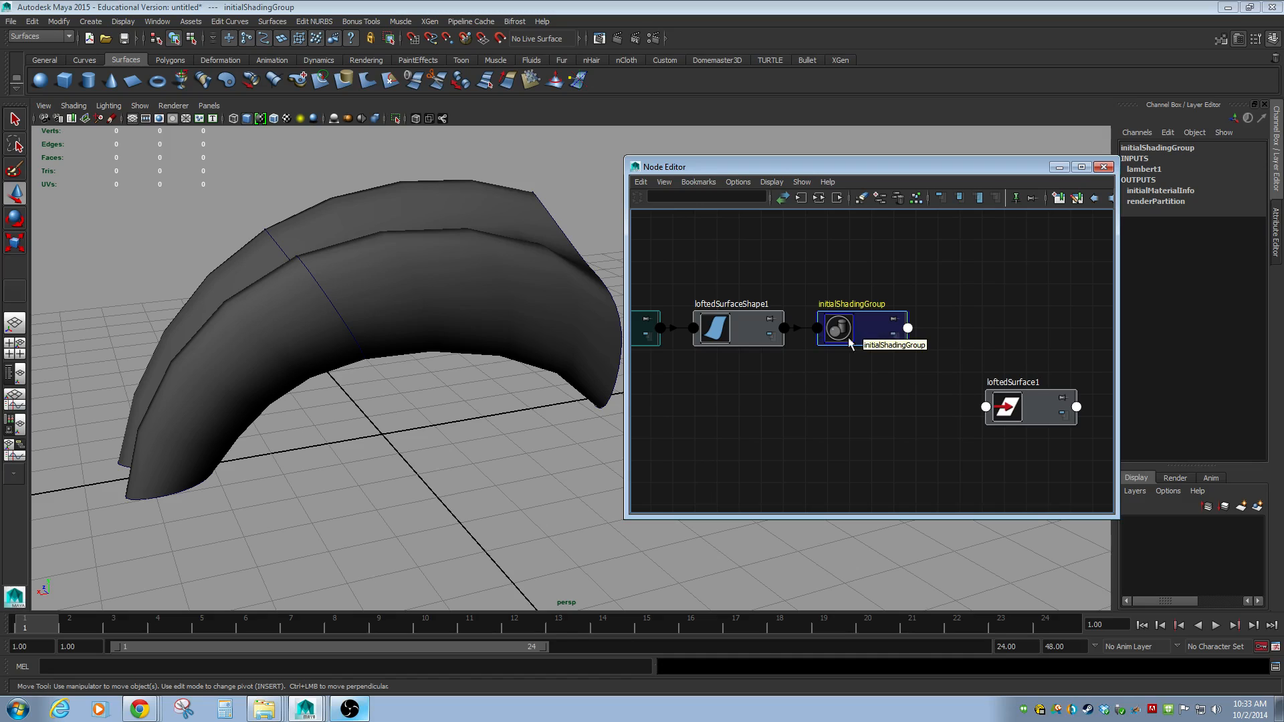
pyautogui.press('a')
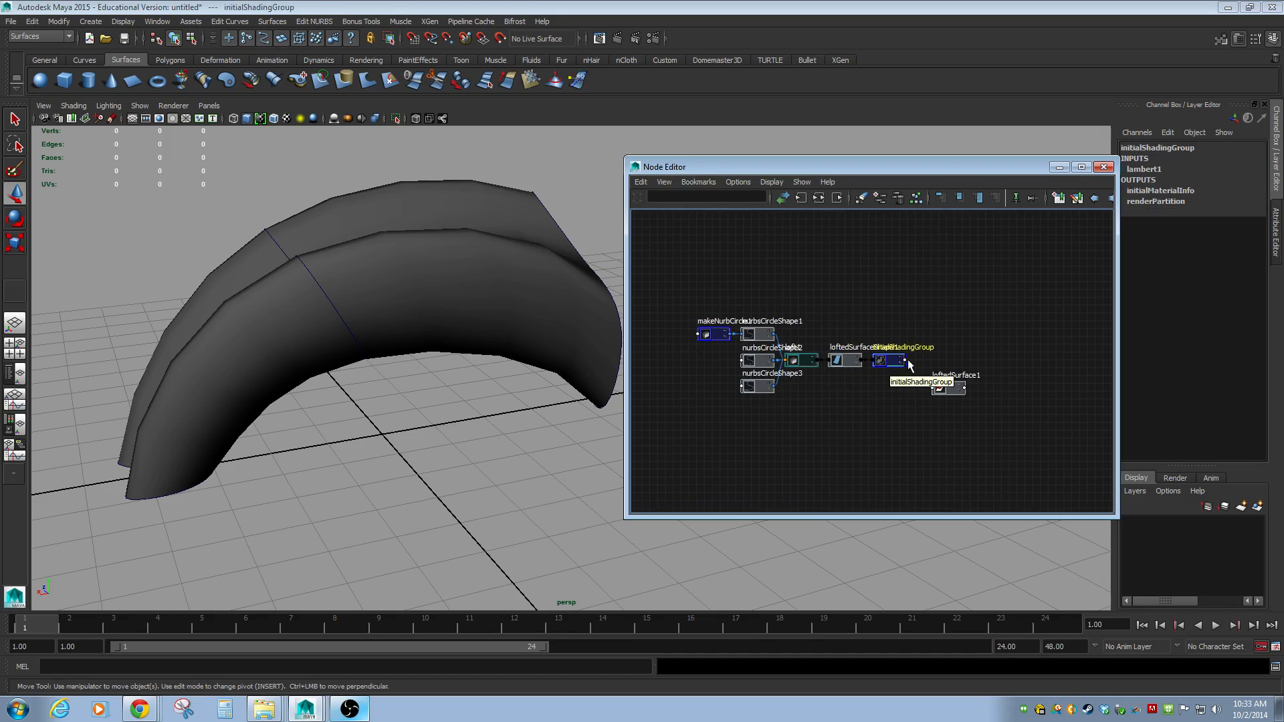
pyautogui.press('Delete')
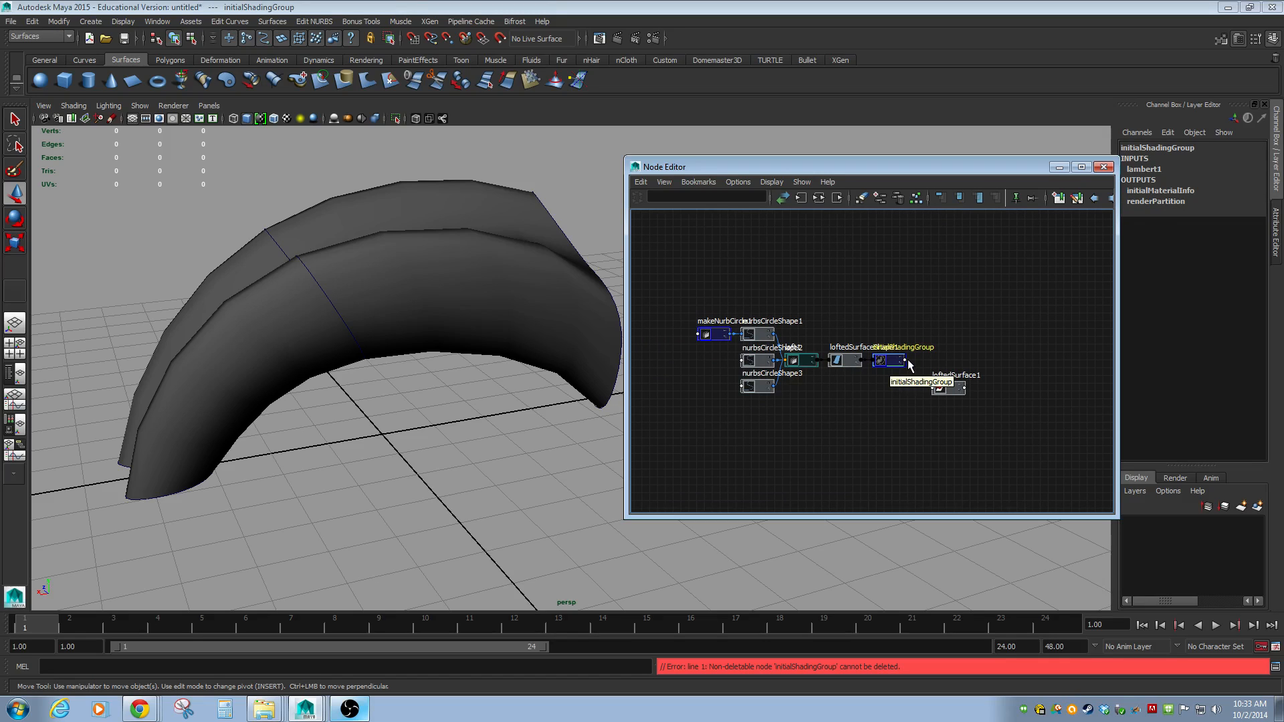
pyautogui.click(912, 324)
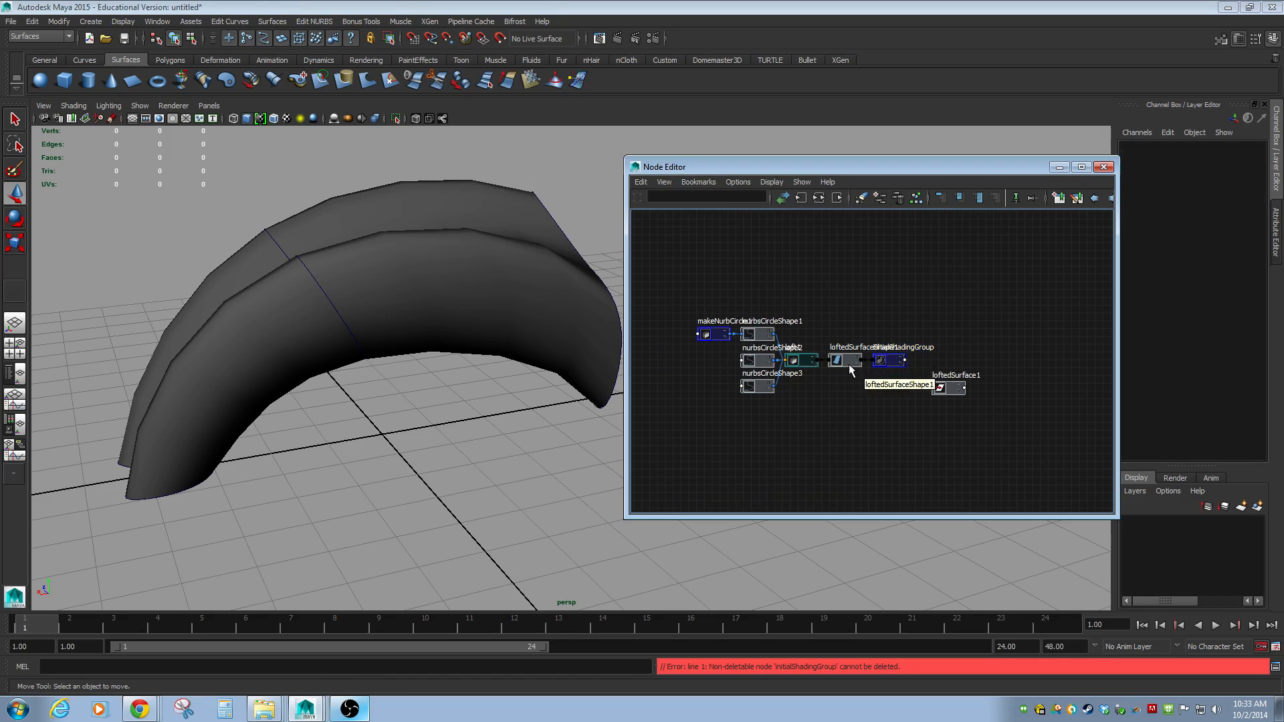
# Try deleting the loft1 node from the graph and undo the deletion
pyautogui.click(793, 363)
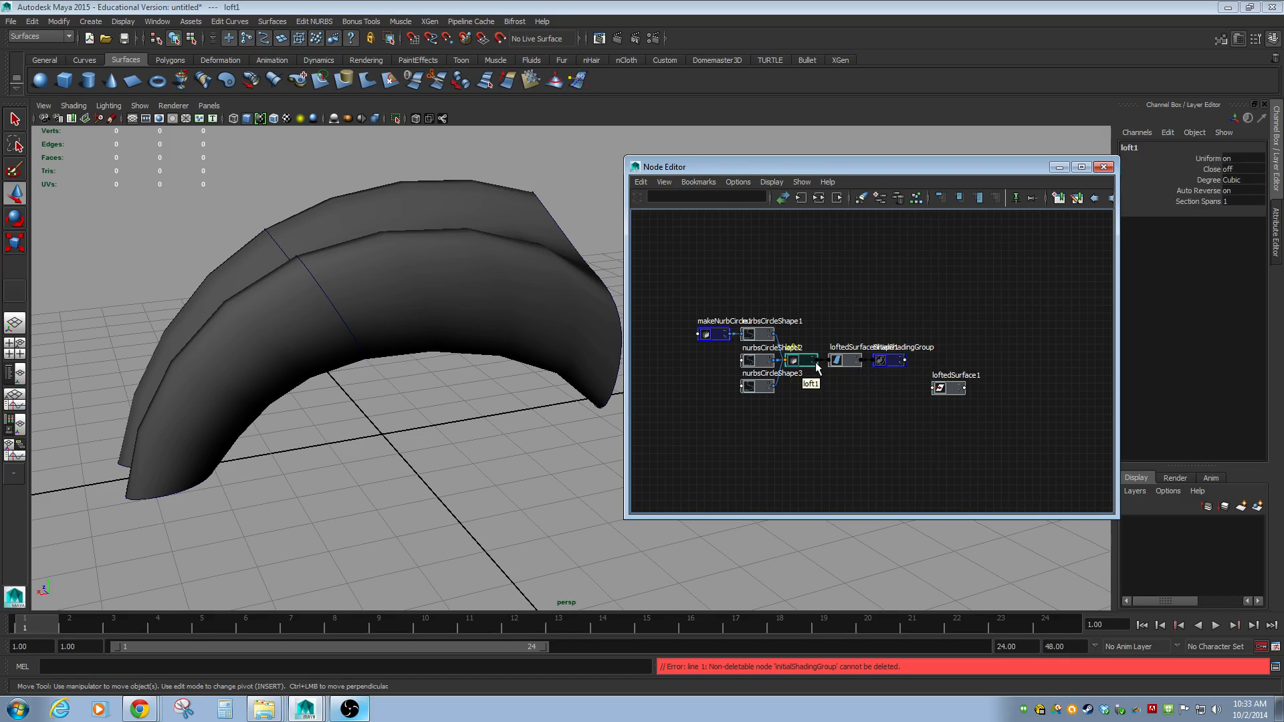
pyautogui.press('Delete')
pyautogui.hotkey('ctrl', 'z')
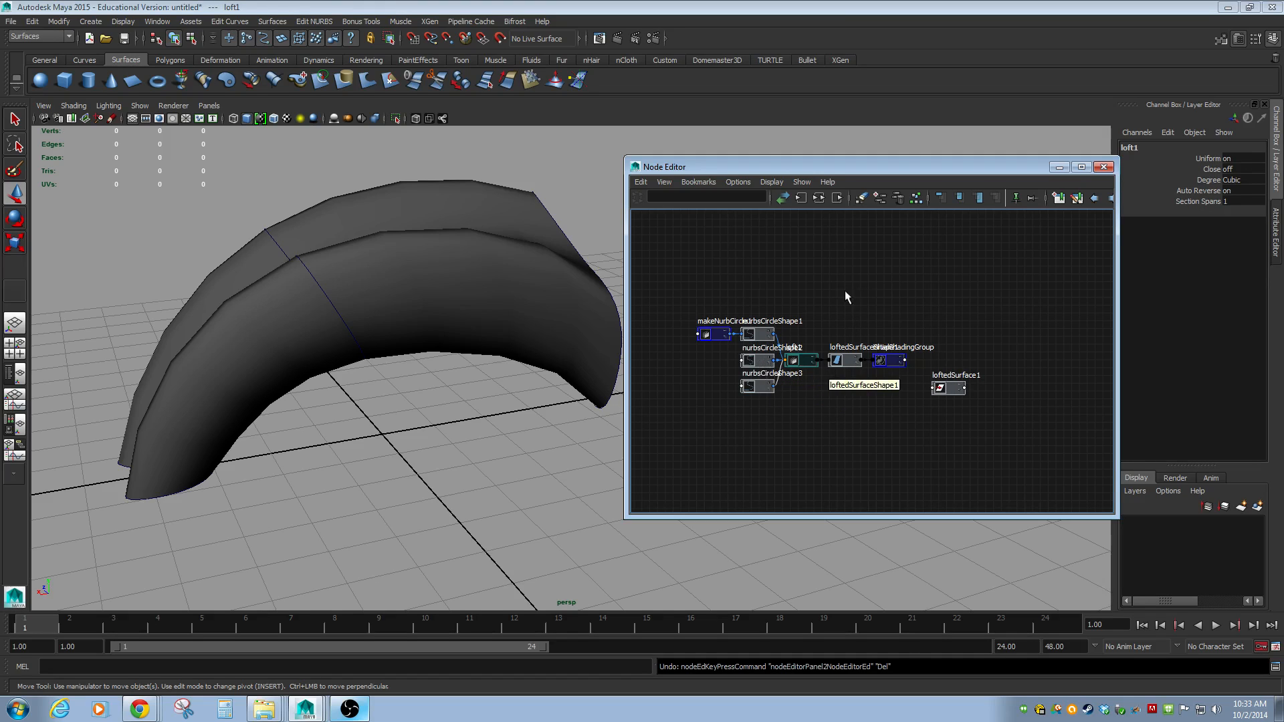
# Move the middle profile curve down and back up to about X 1.34, Y 3.77, Z 0.26 to raise the loft's arch
pyautogui.click(526, 271)
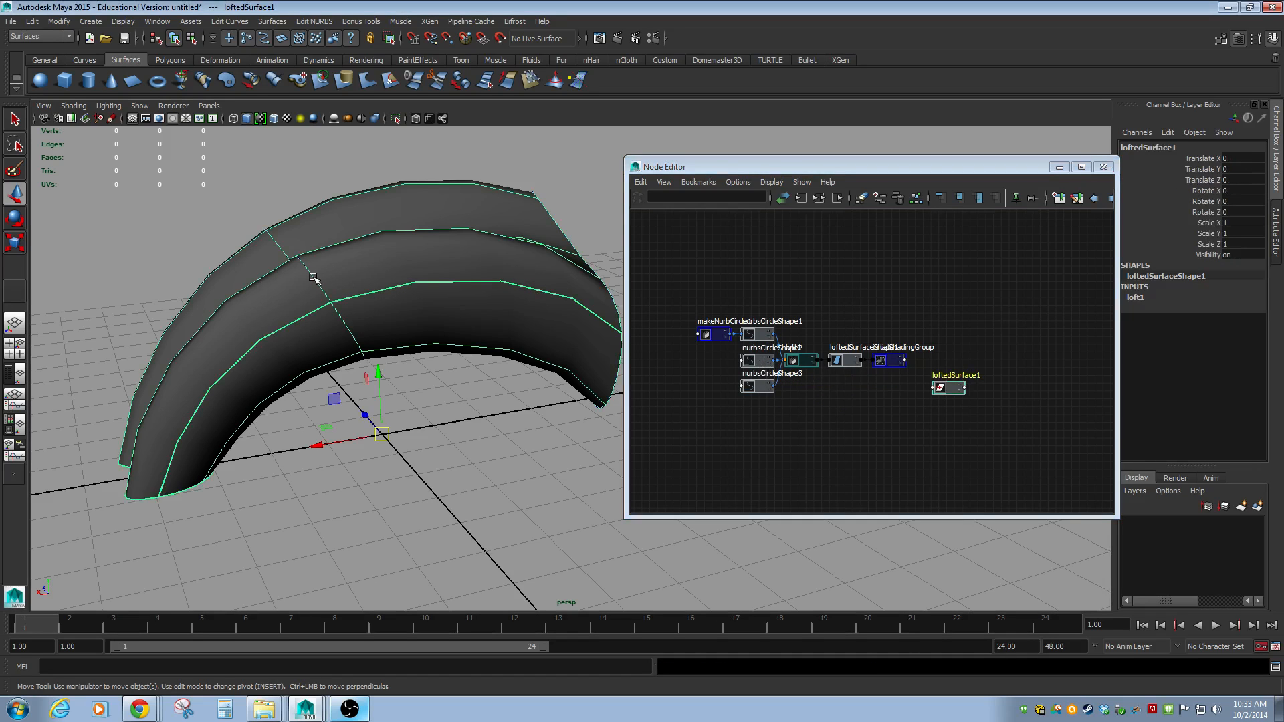
pyautogui.click(421, 286)
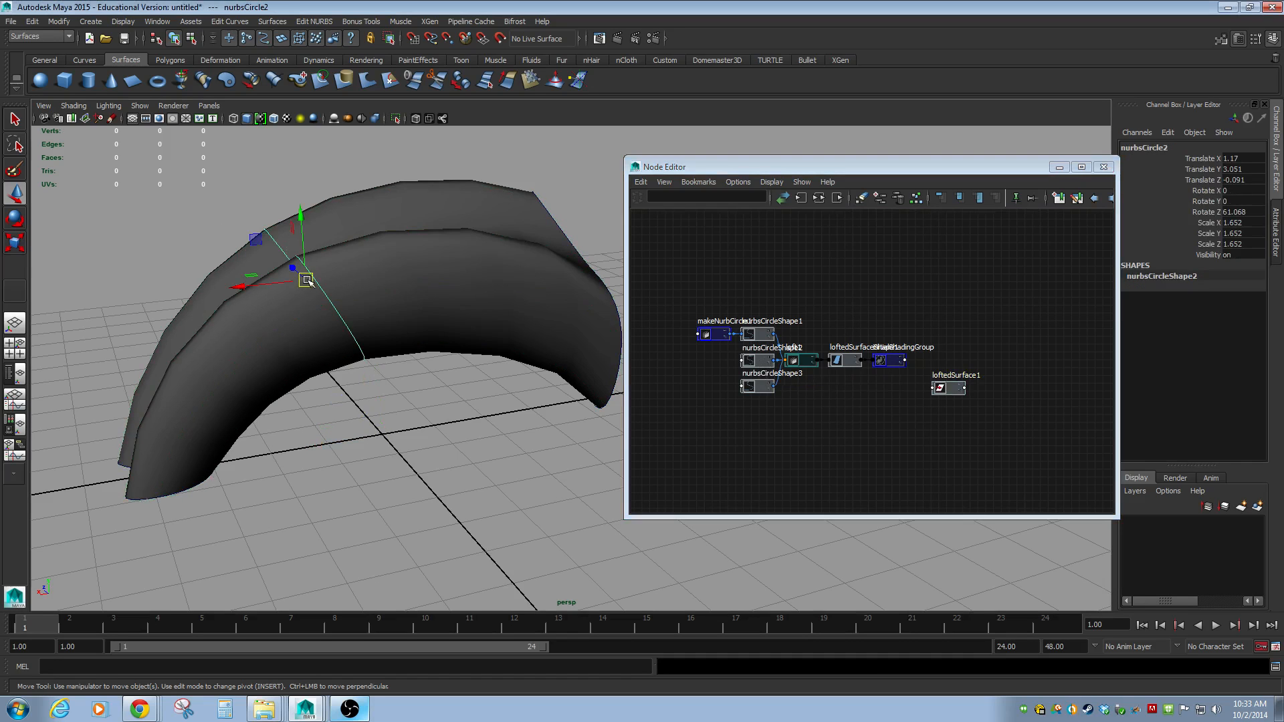
pyautogui.moveTo(306, 279); pyautogui.dragTo(354, 328)
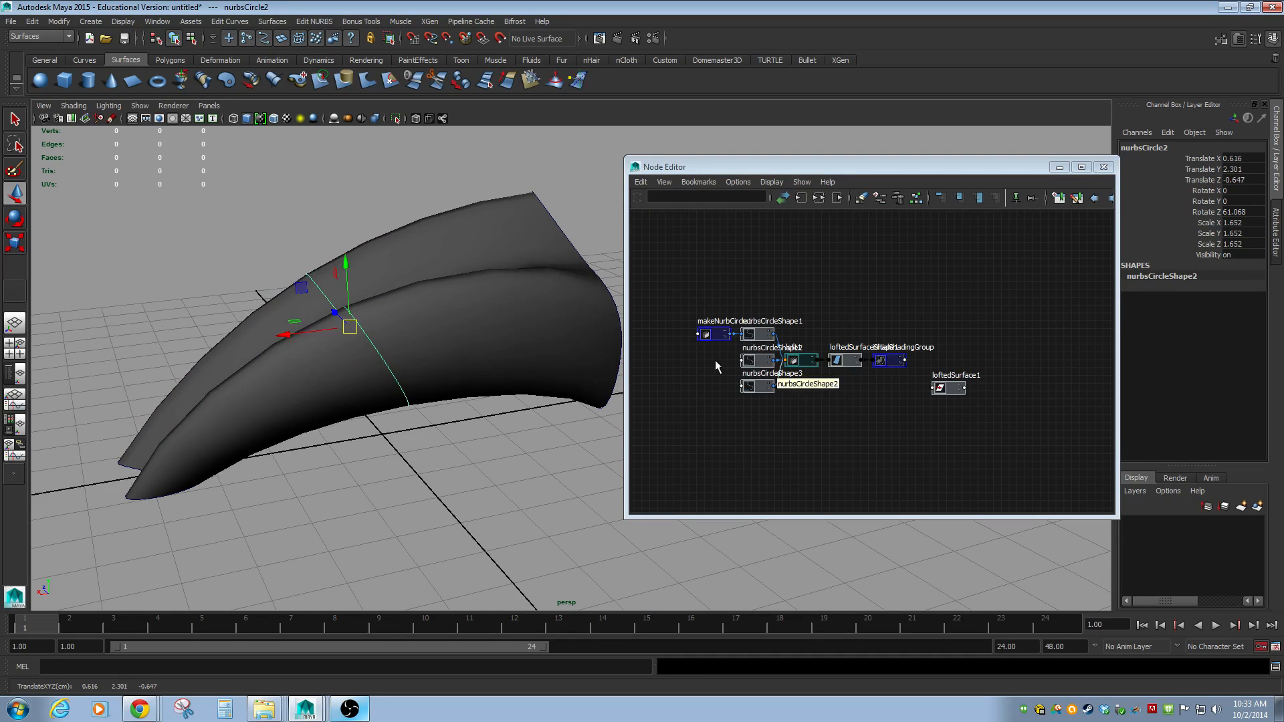
pyautogui.scroll(5, 770, 382)
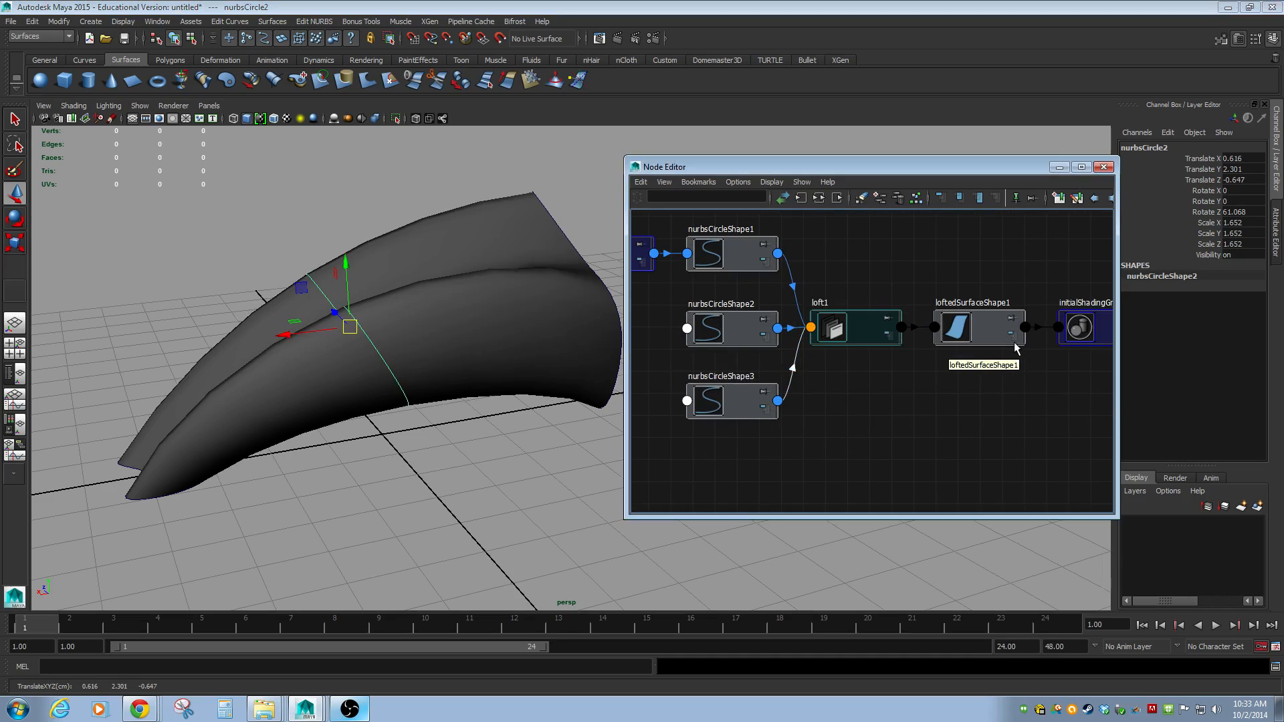
pyautogui.moveTo(354, 332); pyautogui.dragTo(293, 240)
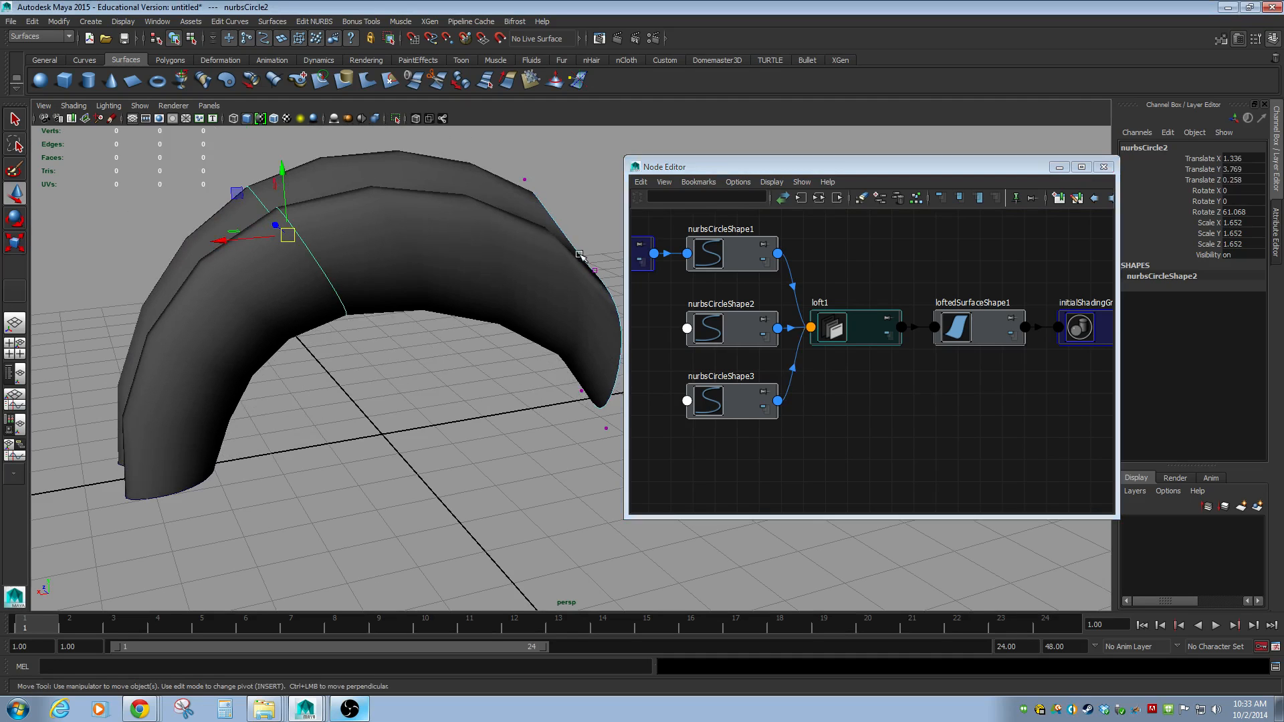
# Edit control vertices on the end profile curve to reshape that end of the loft, and reselect the lofted surface
pyautogui.click(594, 270)
pyautogui.moveTo(595, 271); pyautogui.dragTo(347, 277)
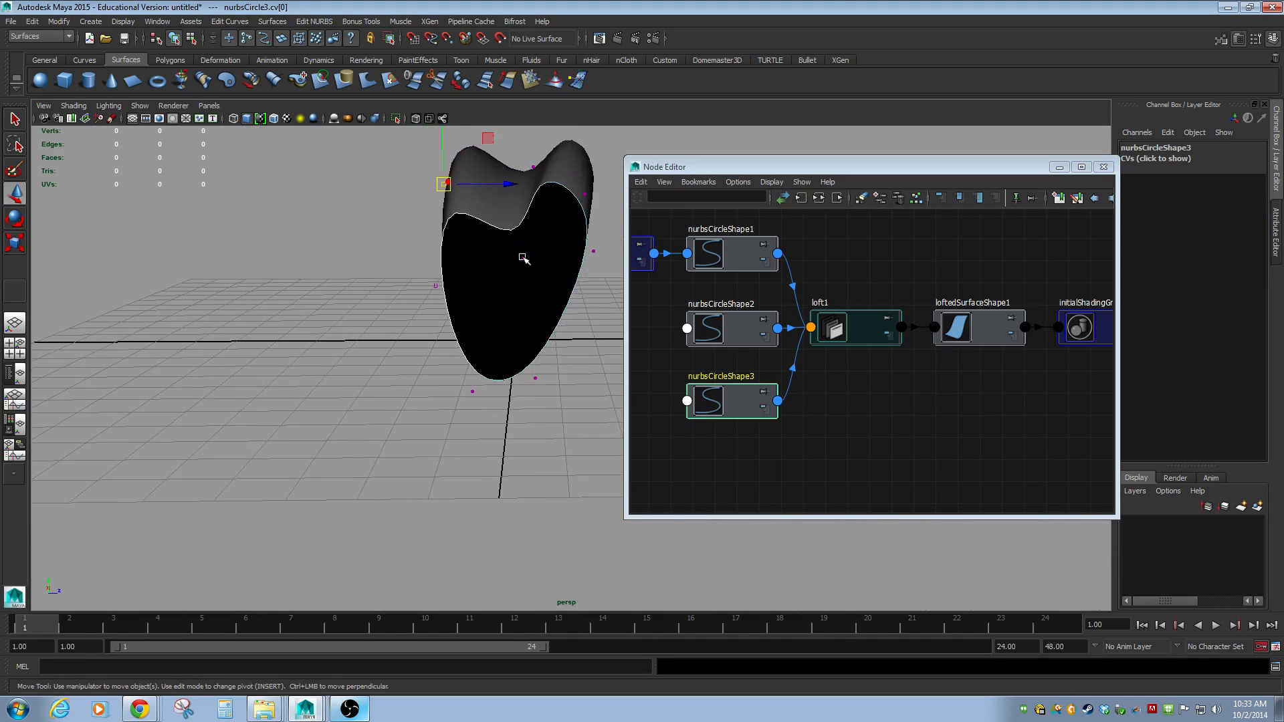
pyautogui.click(518, 258)
pyautogui.moveTo(519, 258); pyautogui.dragTo(484, 323)
pyautogui.click(476, 317)
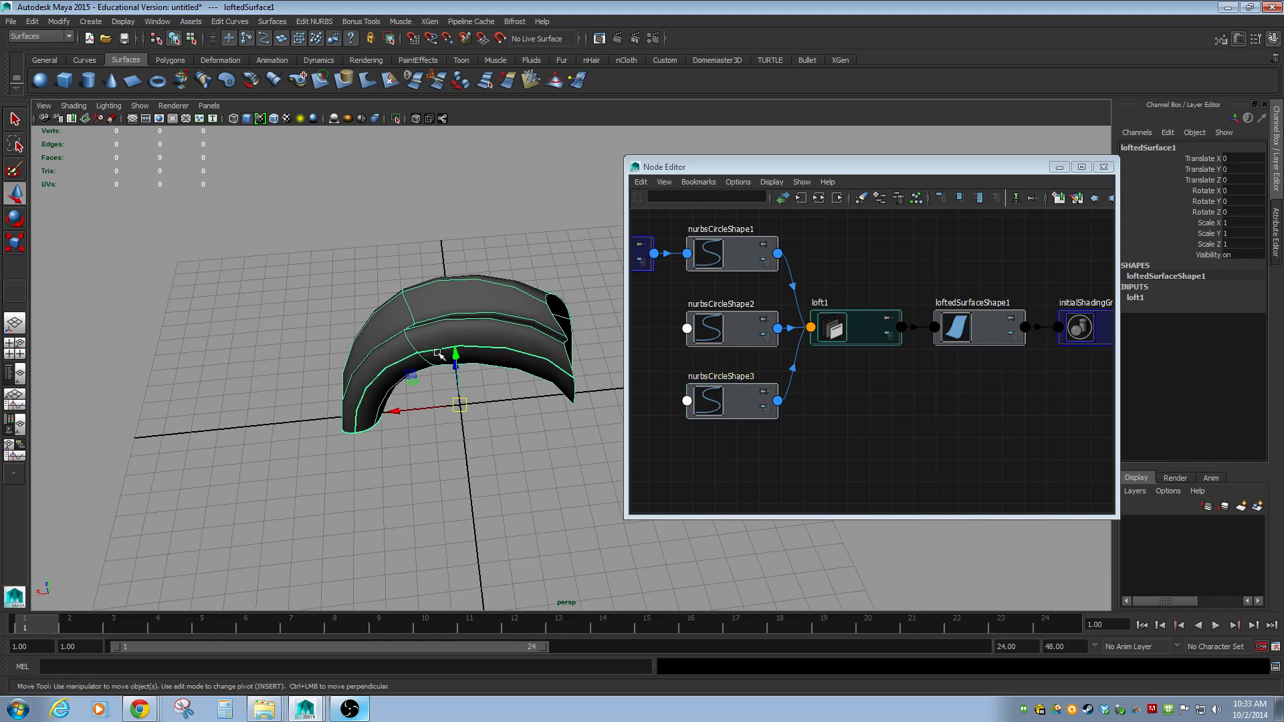
pyautogui.moveTo(433, 361)
pyautogui.keyDown('alt'); pyautogui.mouseDown()
pyautogui.moveTo(421, 364)
pyautogui.moveTo(428, 344)
pyautogui.mouseUp(); pyautogui.keyUp('alt')
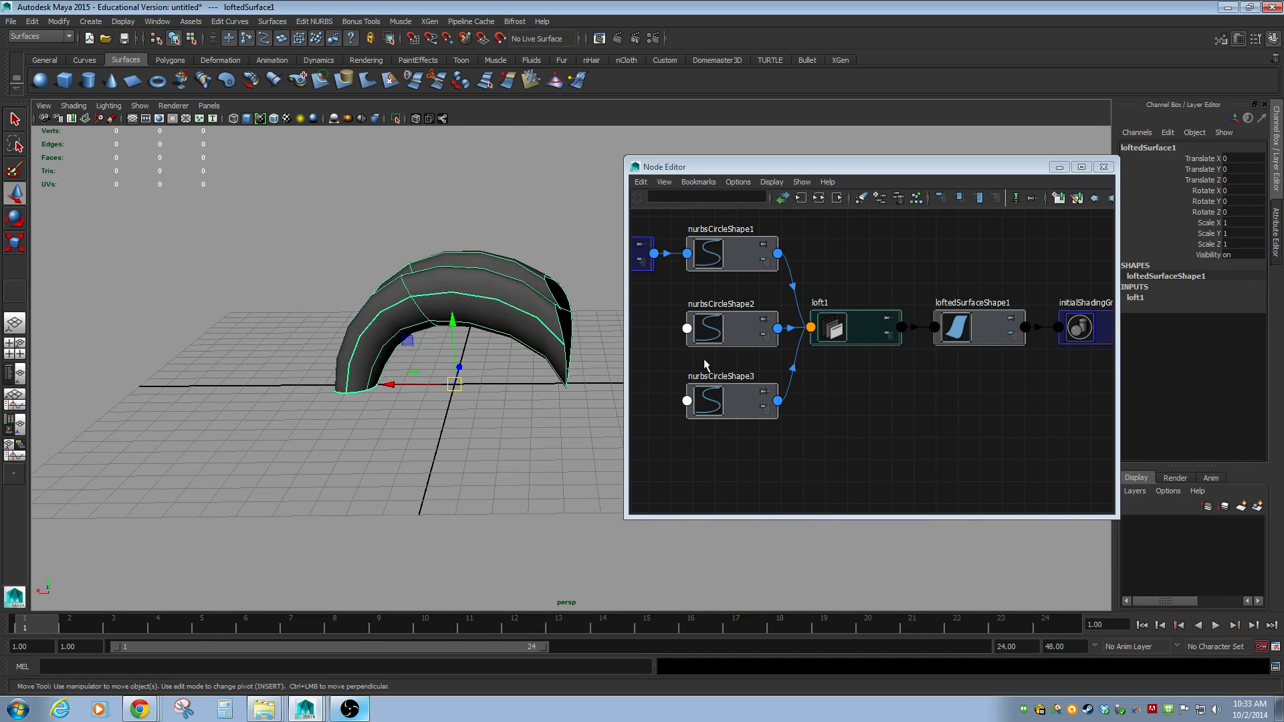
# Select all three profile curves and try moving them together twice, undoing each move
pyautogui.click(494, 294)
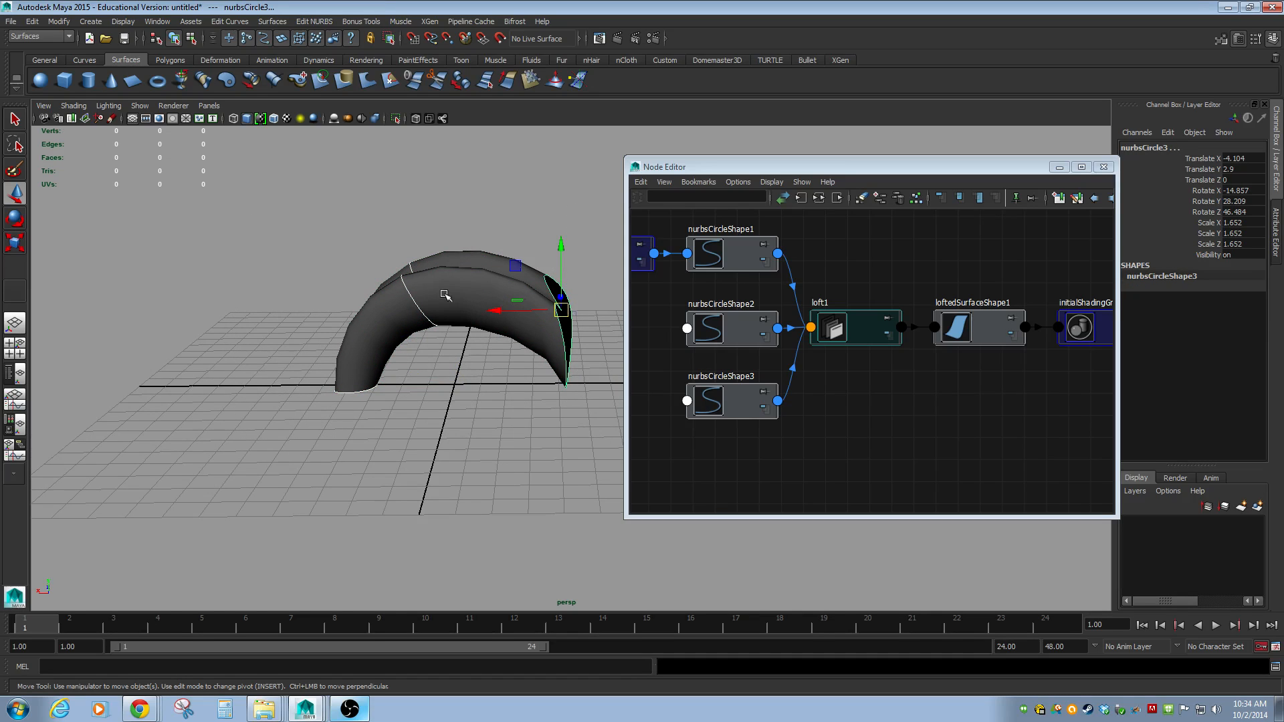
pyautogui.moveTo(568, 310); pyautogui.dragTo(459, 274)
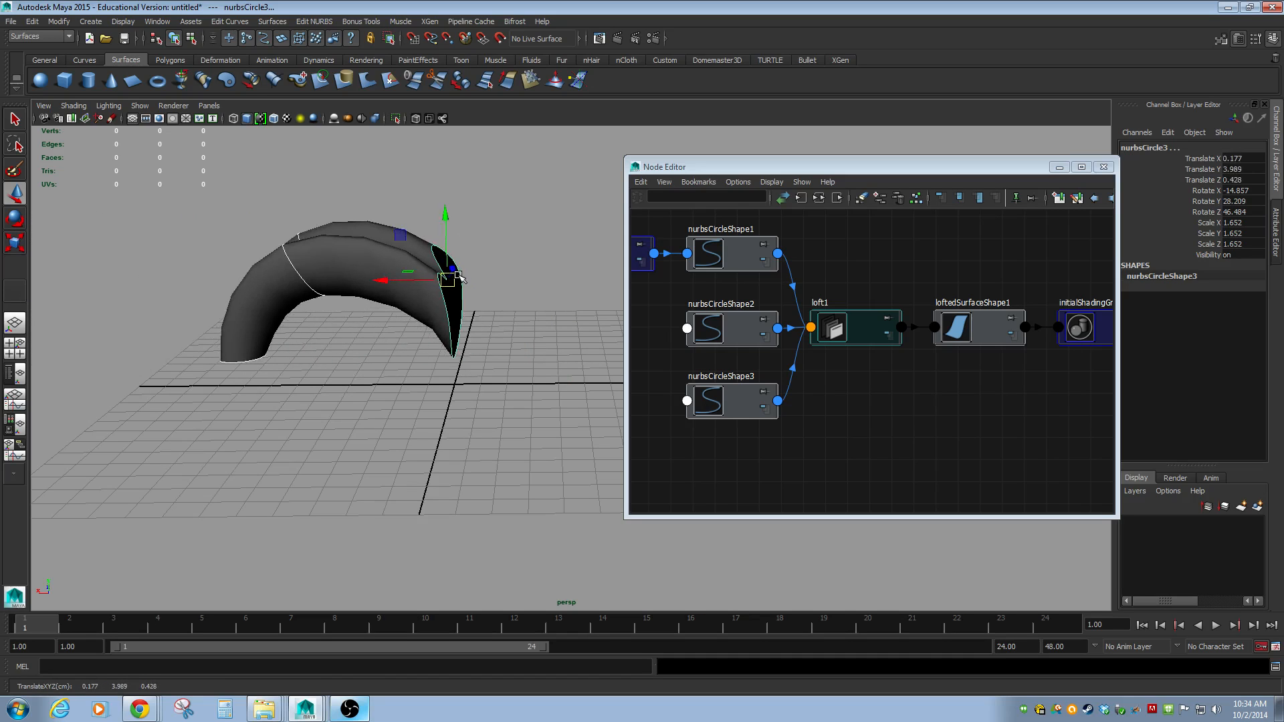
pyautogui.hotkey('ctrl', 'z')
pyautogui.moveTo(561, 310); pyautogui.dragTo(258, 301)
pyautogui.hotkey('ctrl', 'z')
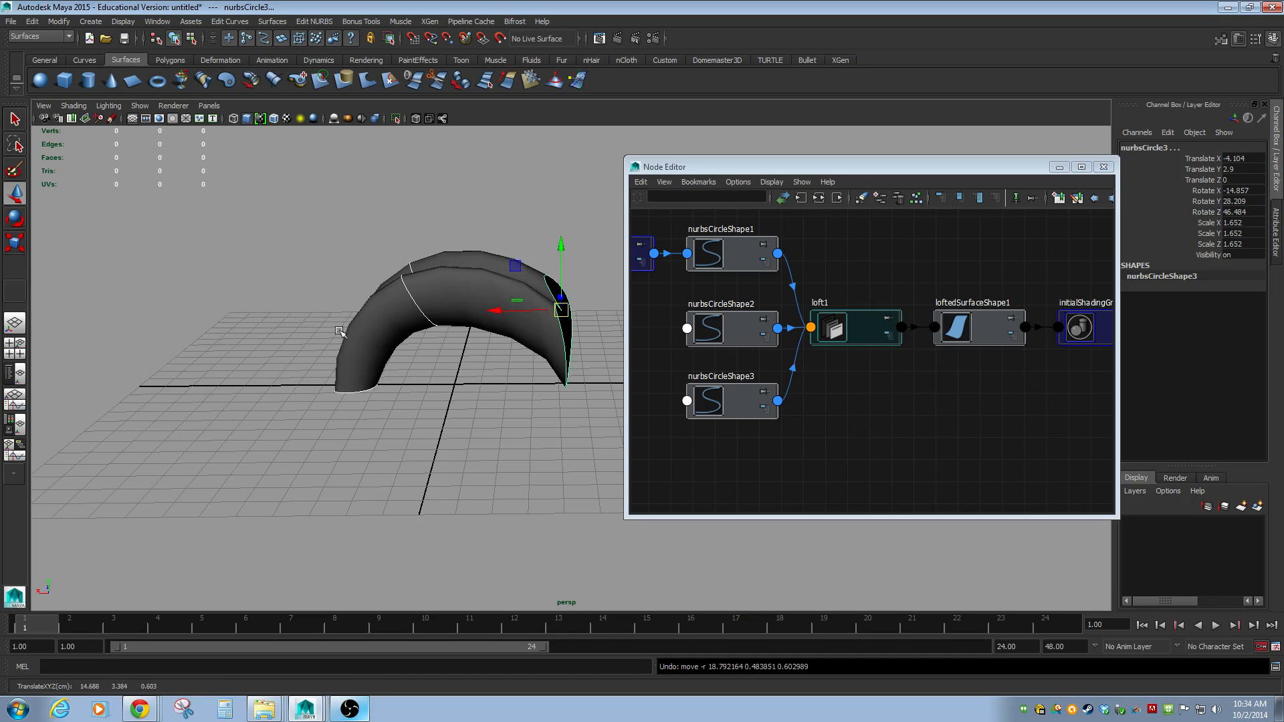
# Try stretching the loft by moving only the end profile curve outward along X, and undo the move
pyautogui.click(566, 369)
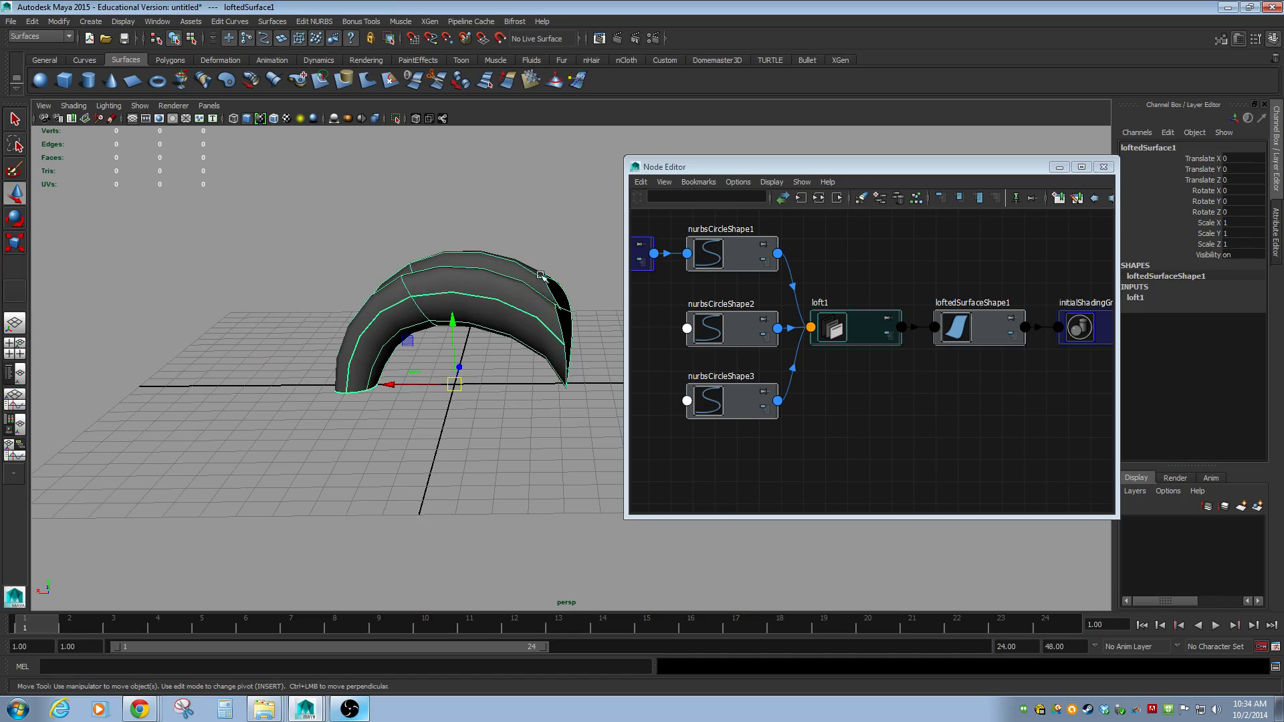
pyautogui.click(555, 306)
pyautogui.moveTo(551, 314); pyautogui.dragTo(823, 334)
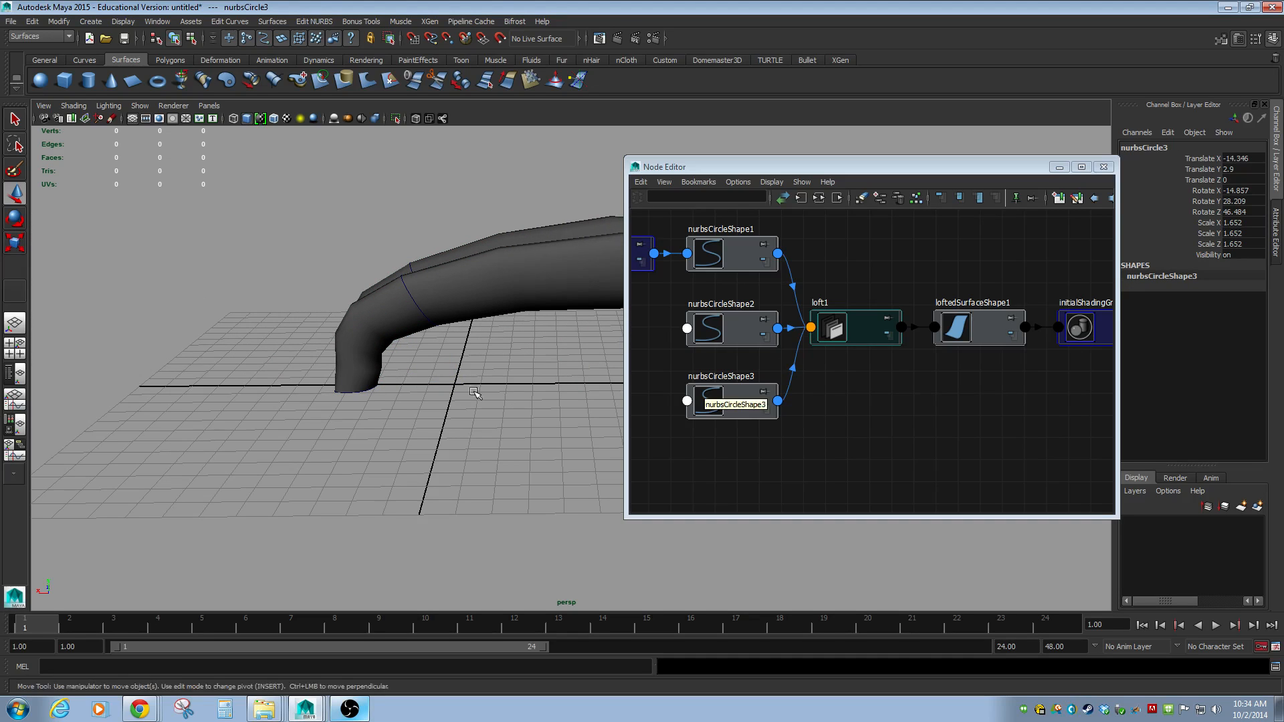
pyautogui.hotkey('ctrl', 'z')
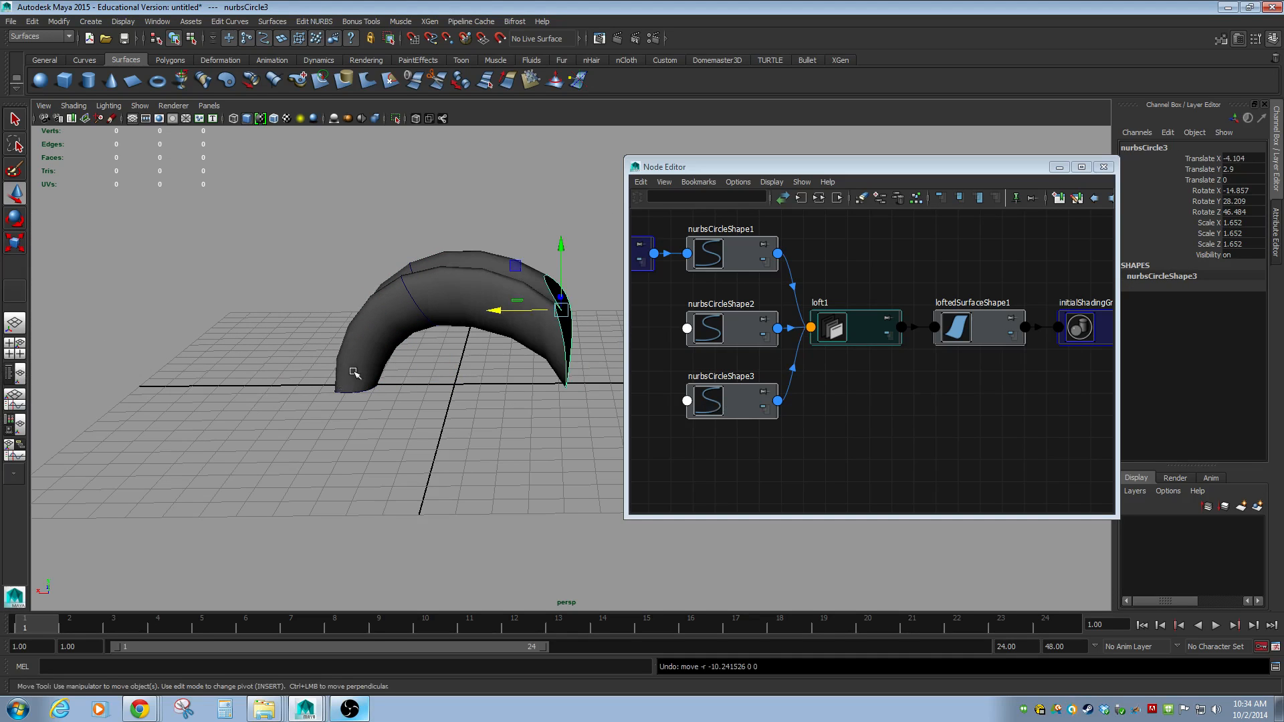
# Select the lofted surface and delete its construction history
pyautogui.click(484, 383)
pyautogui.click(471, 309)
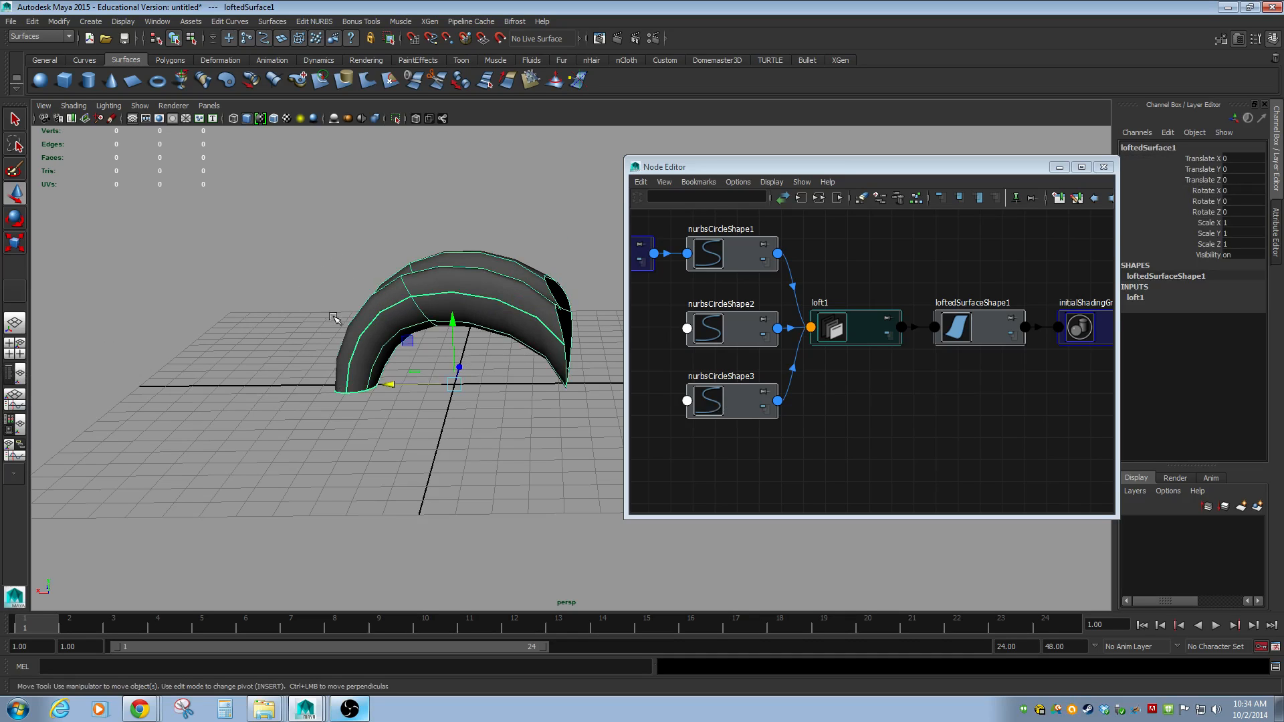
pyautogui.click(32, 21)
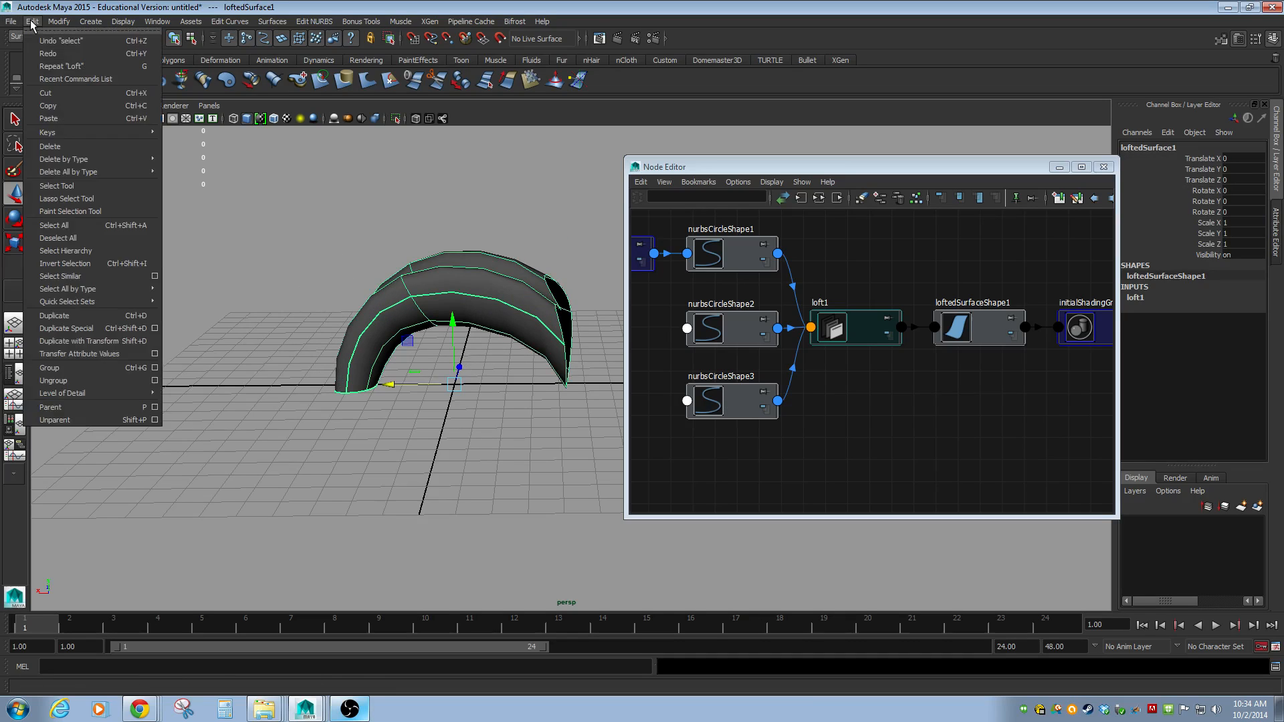
pyautogui.moveTo(67, 174)
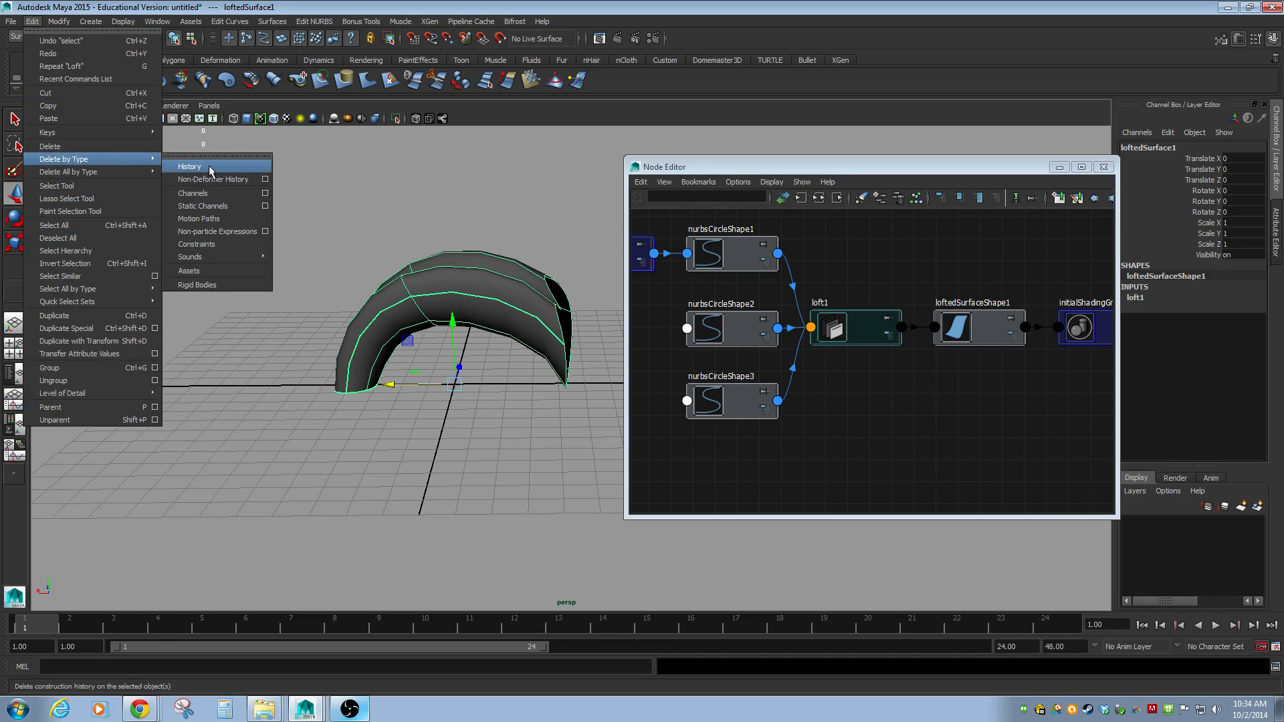
pyautogui.click(209, 167)
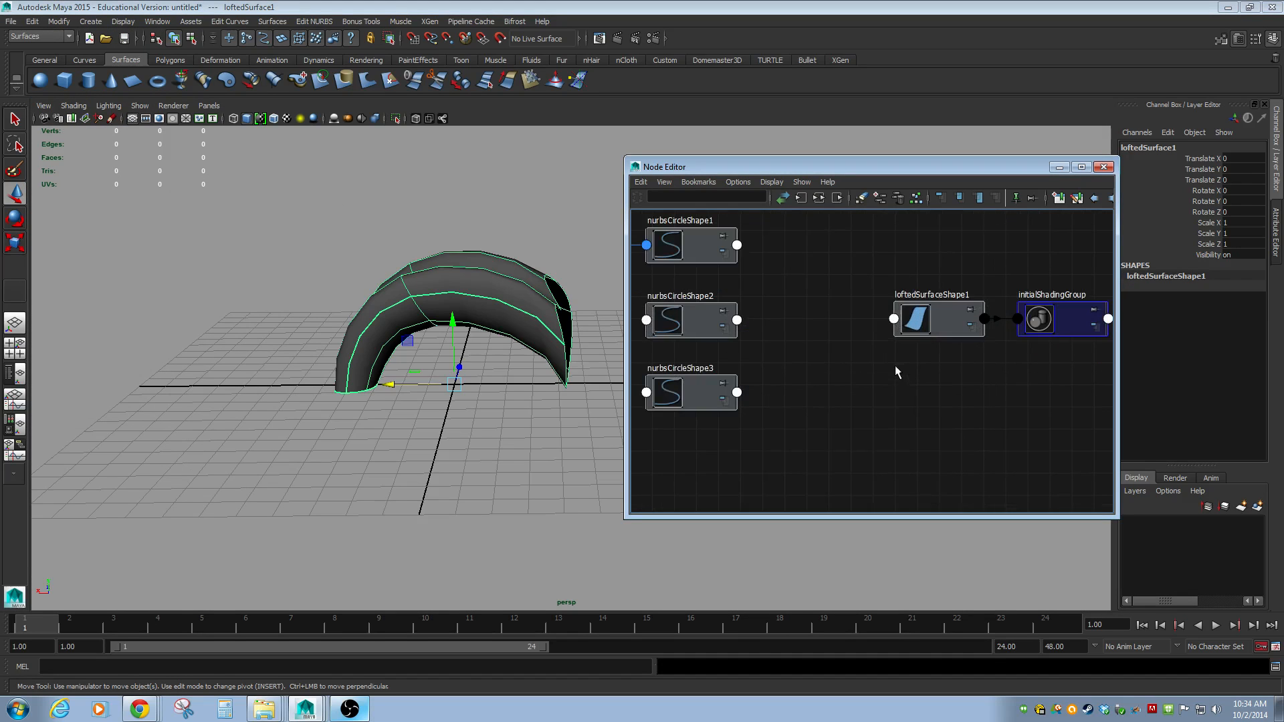
# Inspect the lofted surface's shape and transform nodes and its Channel Box for remaining inputs, moving the Node Editor aside
pyautogui.click(927, 327)
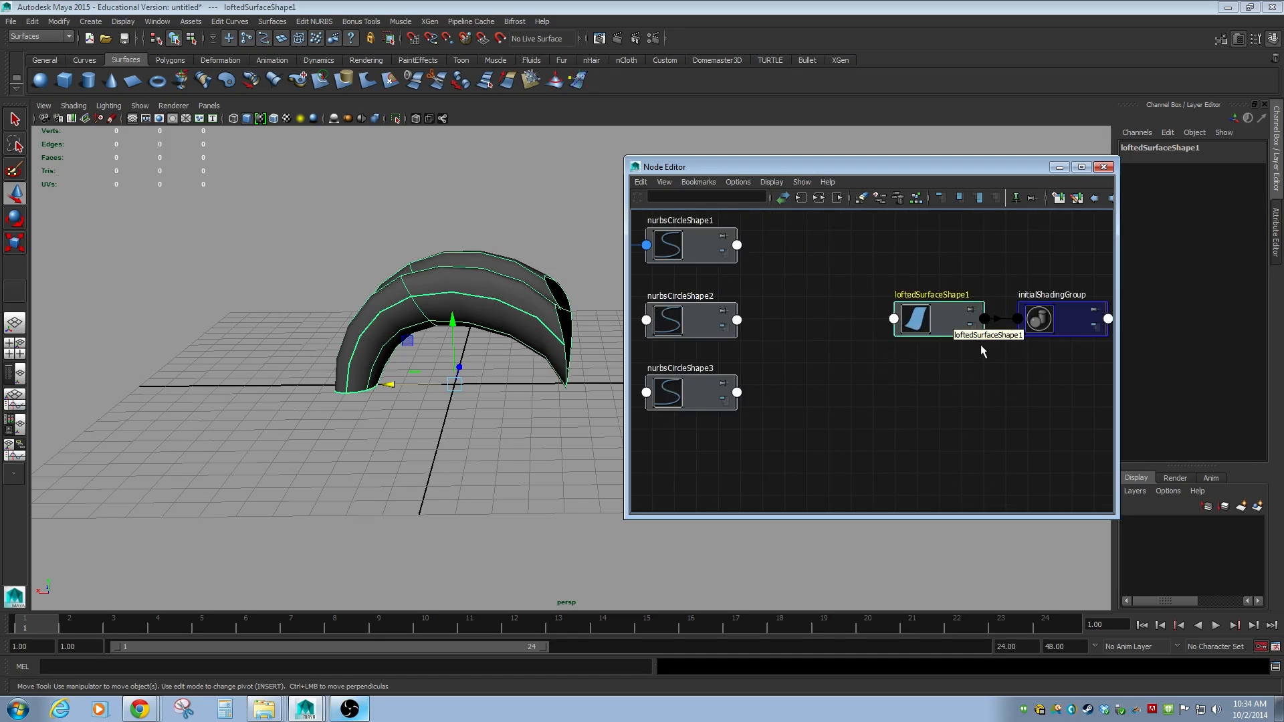
pyautogui.keyDown('alt'); pyautogui.moveTo(1001, 387); pyautogui.dragTo(766, 416, button='middle'); pyautogui.keyUp('alt')
pyautogui.moveTo(879, 407)
pyautogui.keyDown('alt'); pyautogui.mouseDown(button='right')
pyautogui.moveTo(831, 394)
pyautogui.moveTo(869, 397)
pyautogui.mouseUp(button='right'); pyautogui.keyUp('alt')
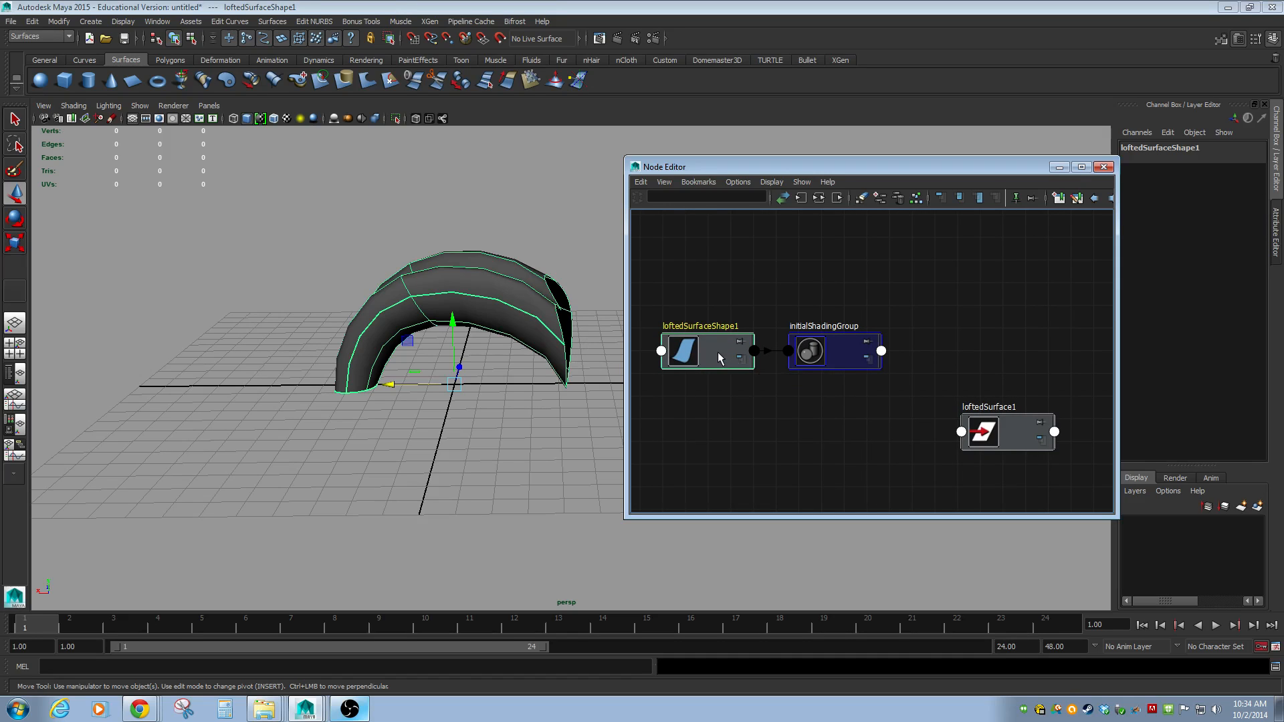
pyautogui.click(1277, 180)
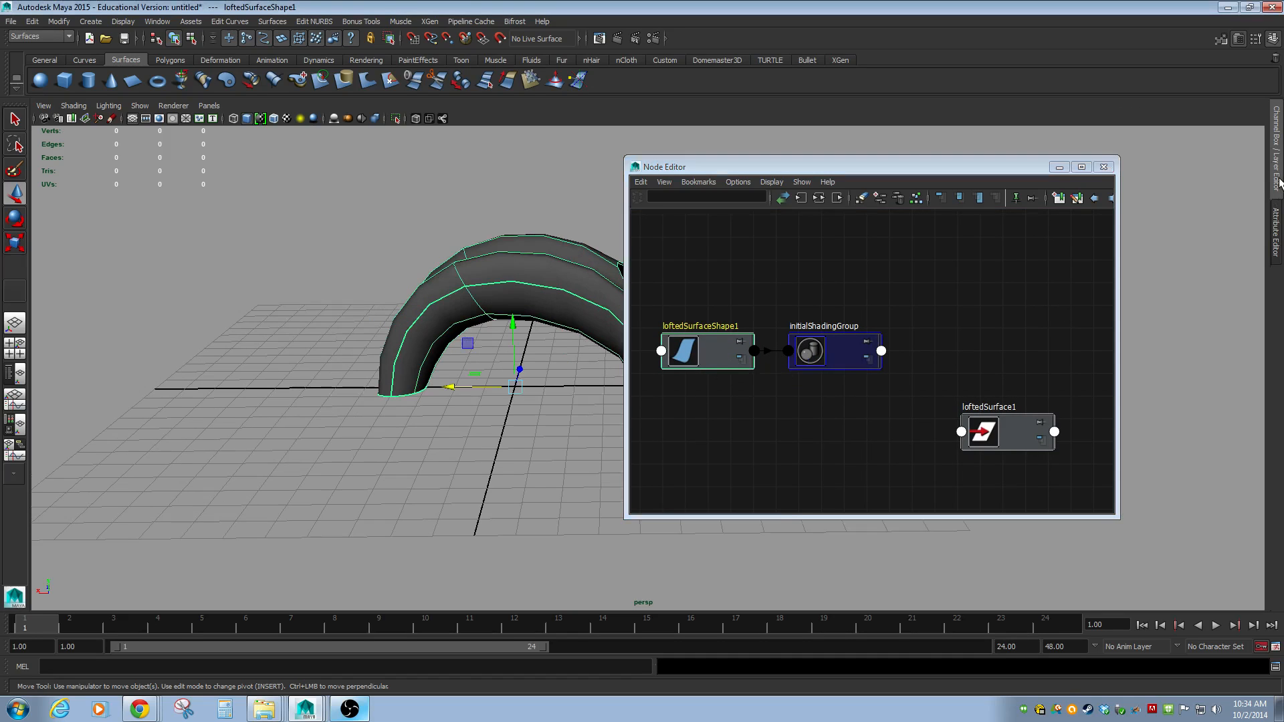
pyautogui.click(573, 269)
pyautogui.click(1276, 159)
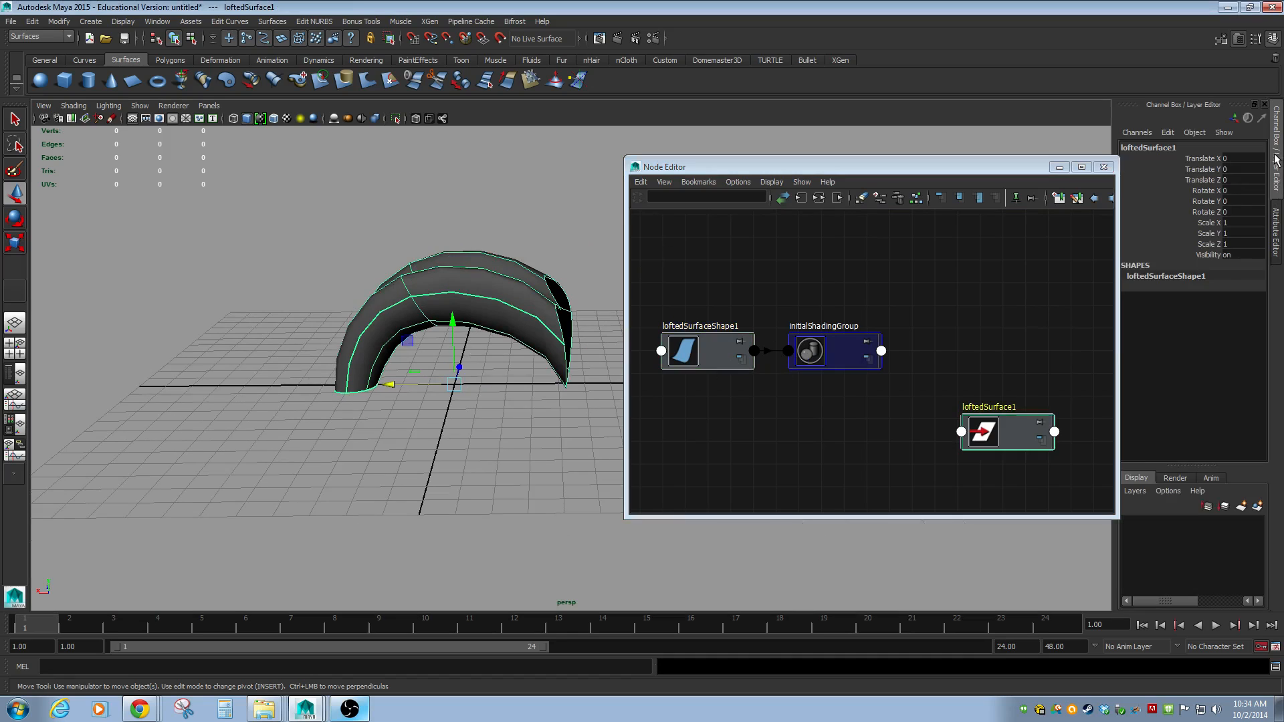
pyautogui.moveTo(1010, 171); pyautogui.dragTo(896, 161)
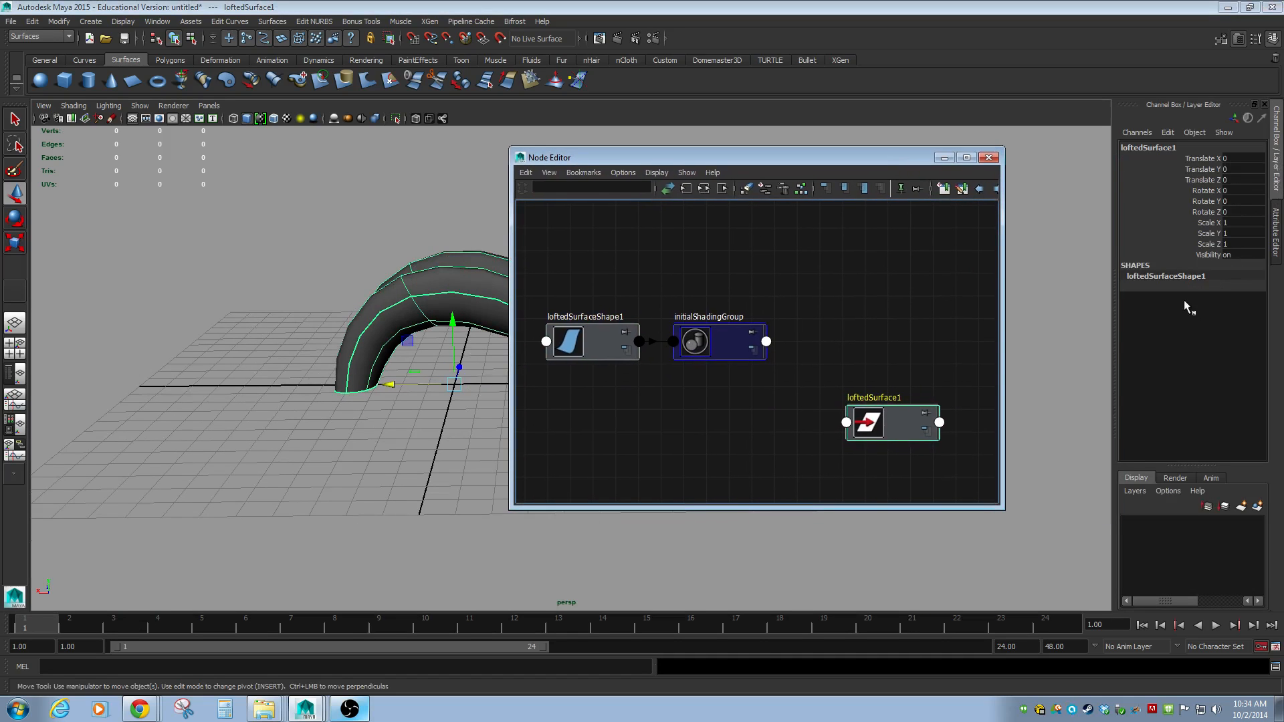
# Close the Node Editor and delete the lofted surface from the scene
pyautogui.click(988, 157)
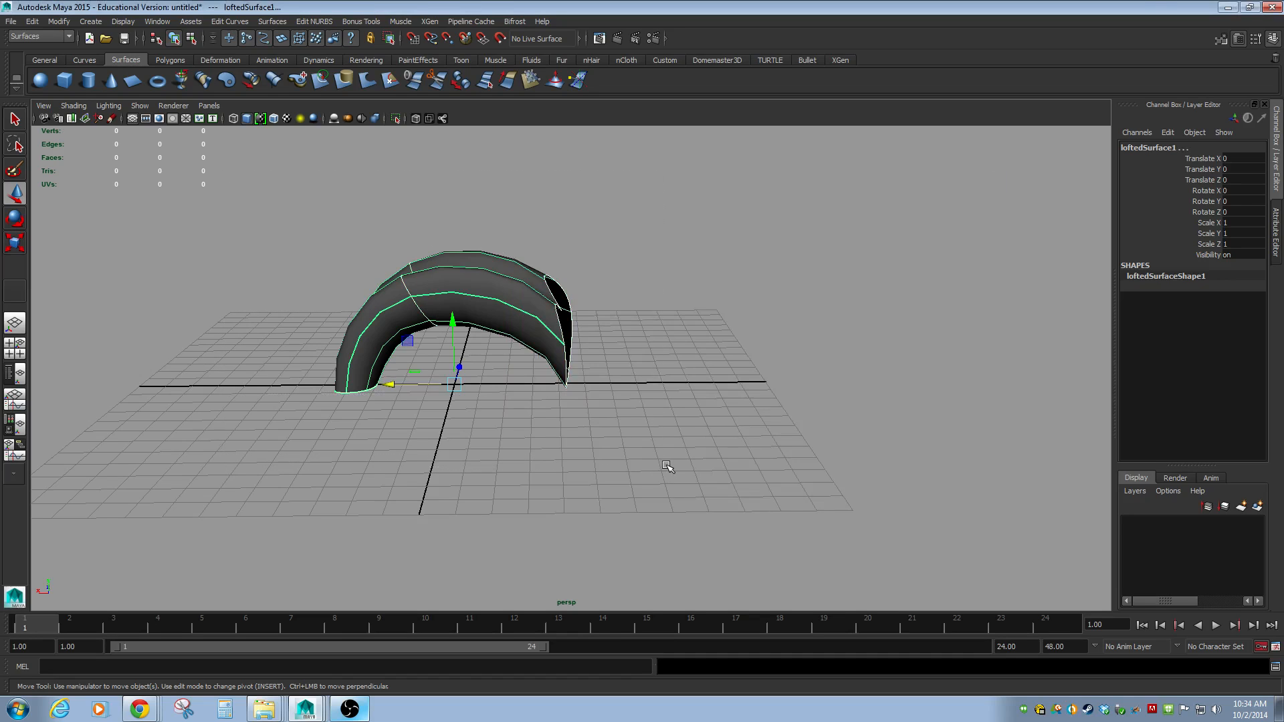
pyautogui.press('Delete')
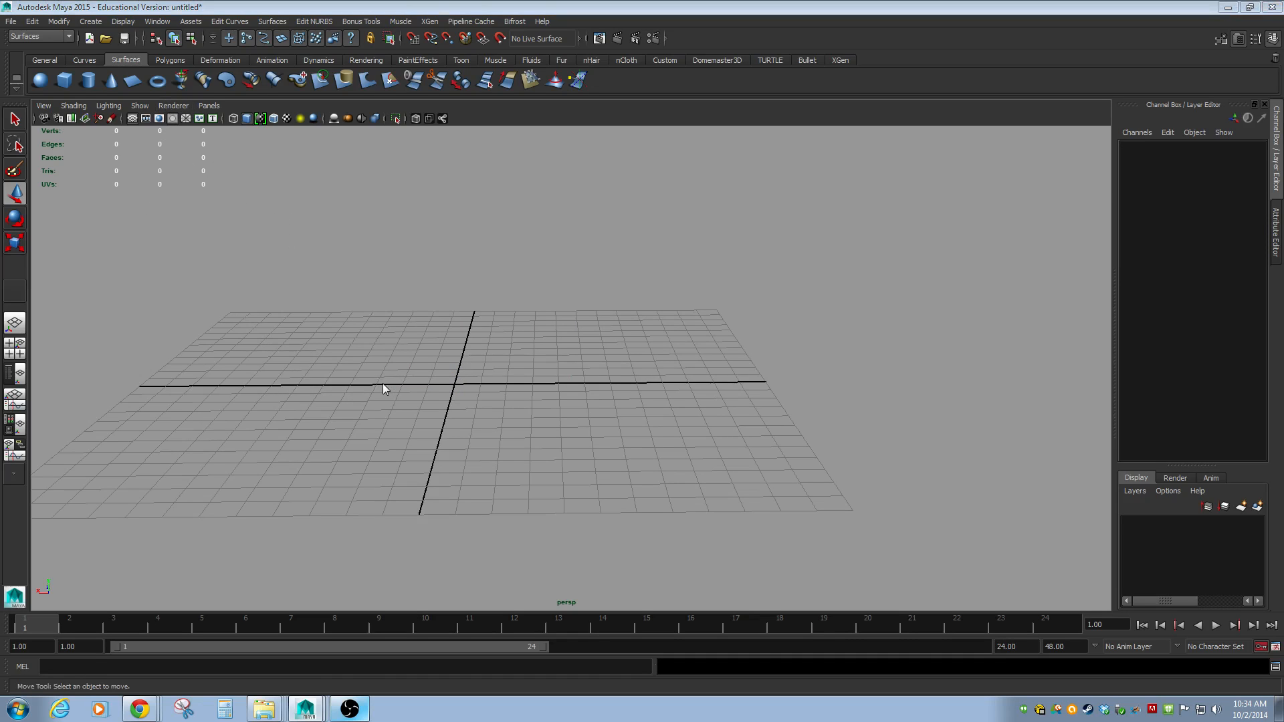
pyautogui.click(342, 368)
pyautogui.keyDown('alt'); pyautogui.moveTo(586, 333); pyautogui.dragTo(550, 542, button='middle'); pyautogui.keyUp('alt')
pyautogui.keyDown('alt'); pyautogui.moveTo(550, 541); pyautogui.dragTo(127, 314, button='right'); pyautogui.keyUp('alt')
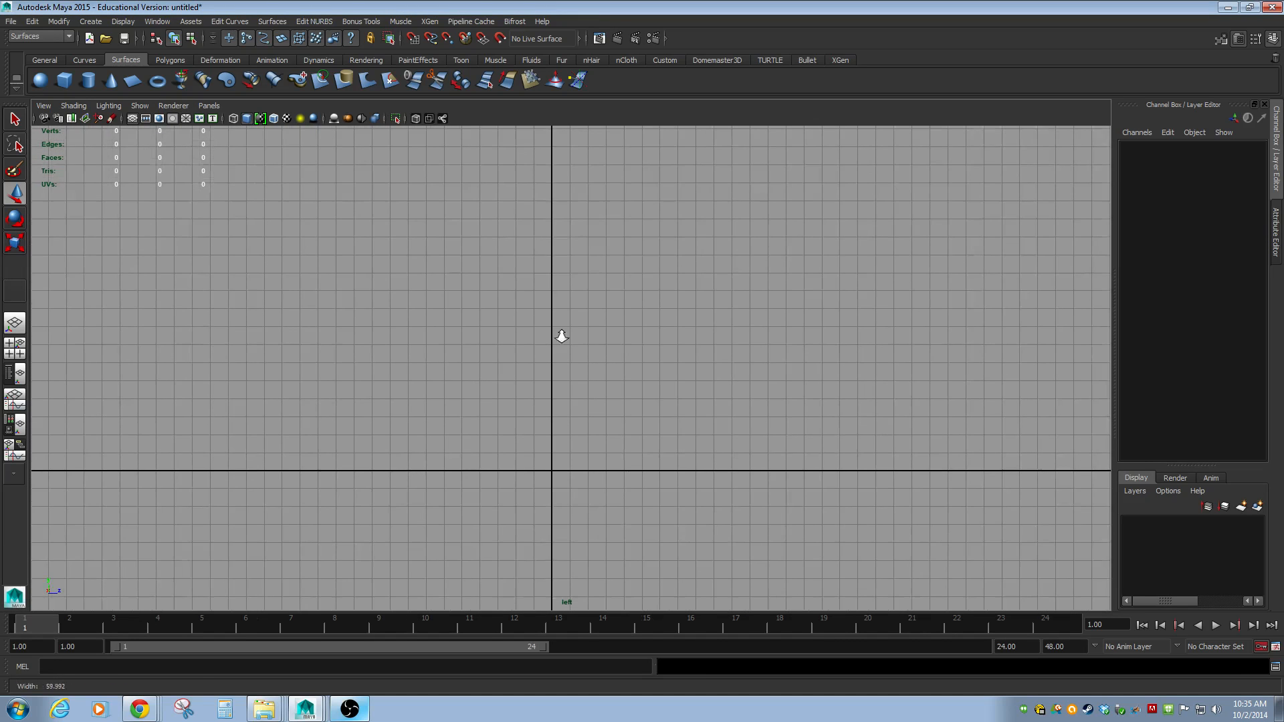
pyautogui.keyDown('alt'); pyautogui.moveTo(559, 333); pyautogui.dragTo(545, 447, button='middle'); pyautogui.keyUp('alt')
pyautogui.keyDown('alt'); pyautogui.moveTo(545, 447); pyautogui.dragTo(212, 315, button='right'); pyautogui.keyUp('alt')
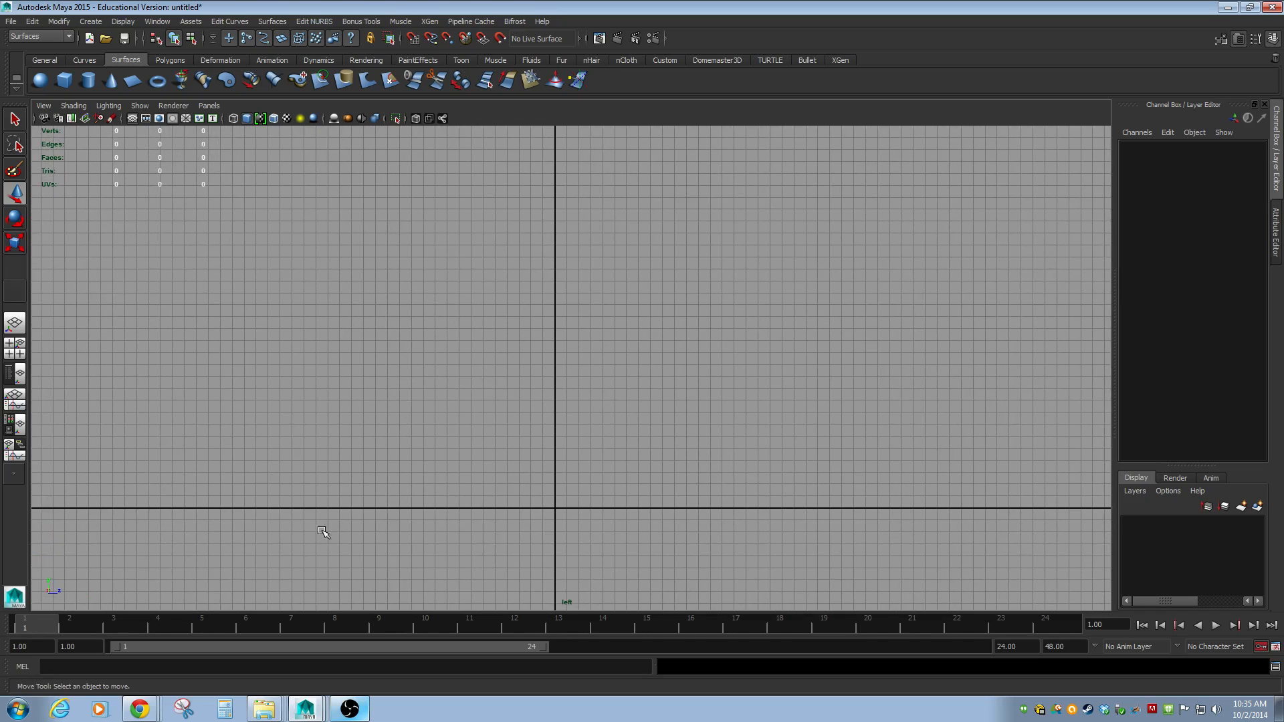
pyautogui.click(84, 60)
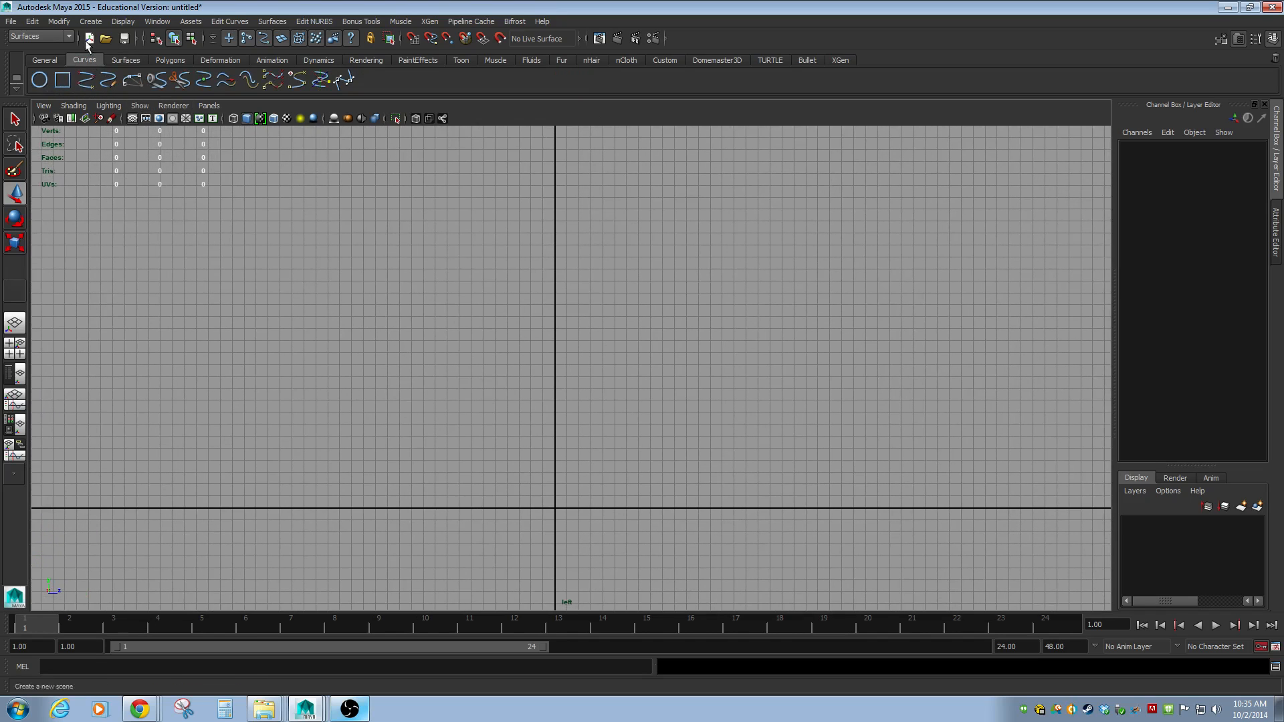
pyautogui.click(90, 21)
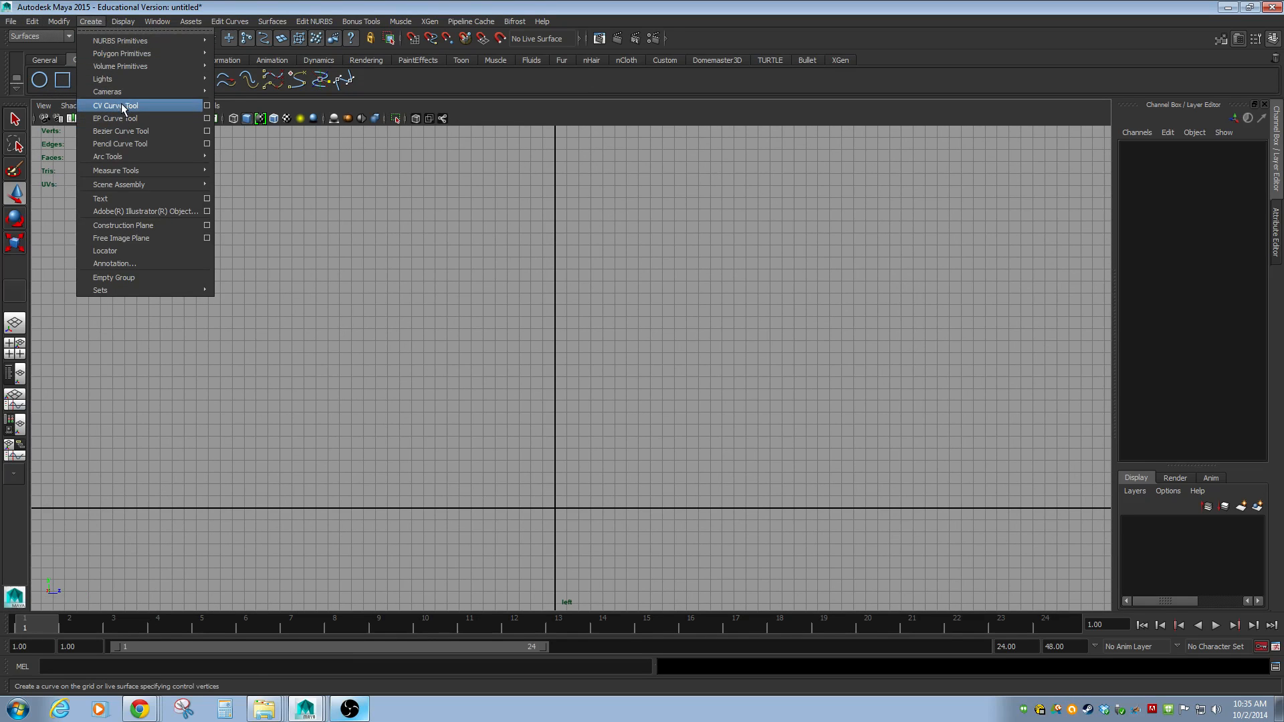
pyautogui.click(124, 107)
pyautogui.hotkey('ctrl', 'z')
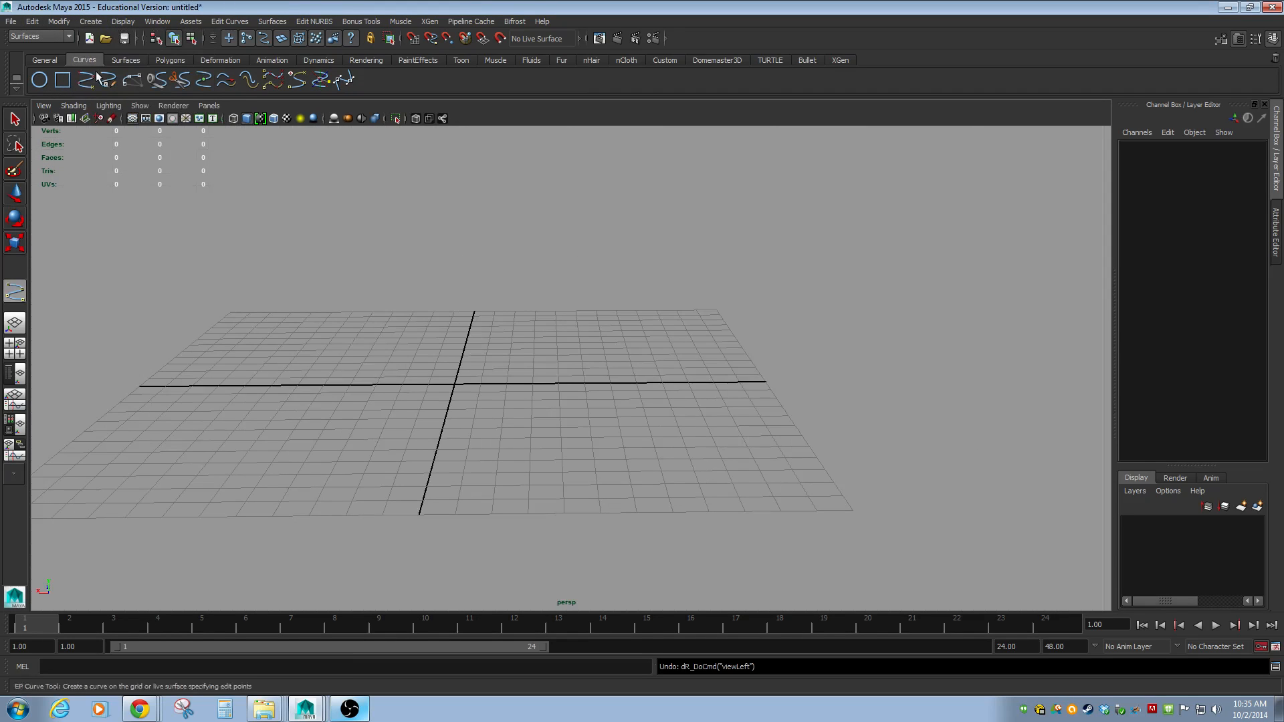
# Activate the EP Curve Tool and frame the grid in the left orthographic view for drawing a profile
pyautogui.click(90, 20)
pyautogui.moveTo(117, 42)
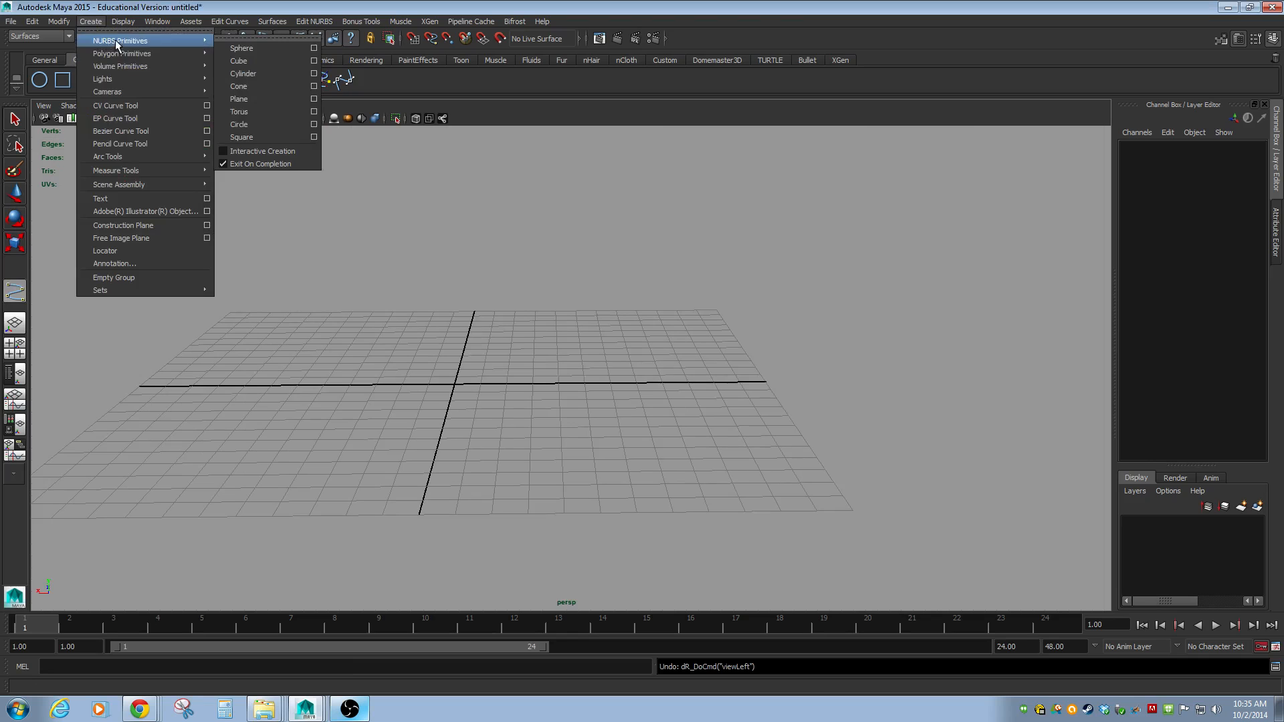
pyautogui.click(121, 118)
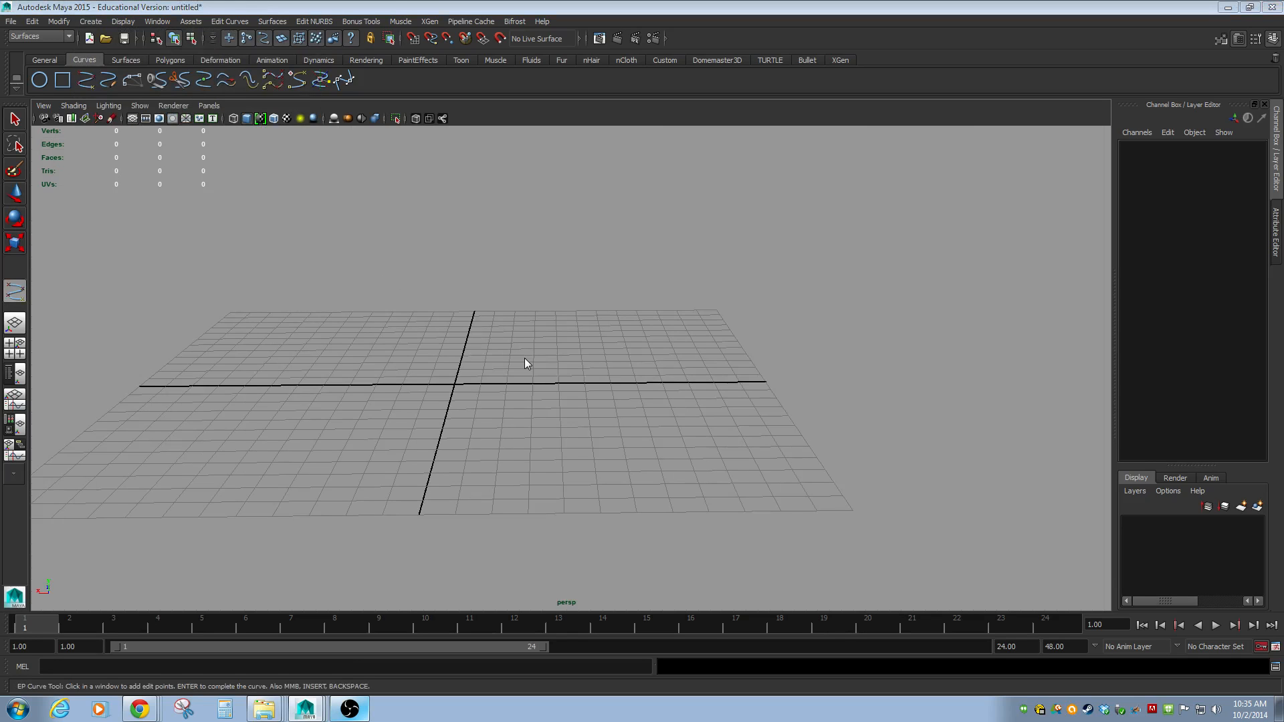
pyautogui.press('space')
pyautogui.moveTo(495, 358); pyautogui.dragTo(461, 342)
pyautogui.keyDown('alt'); pyautogui.moveTo(576, 381); pyautogui.dragTo(556, 487, button='middle'); pyautogui.keyUp('alt')
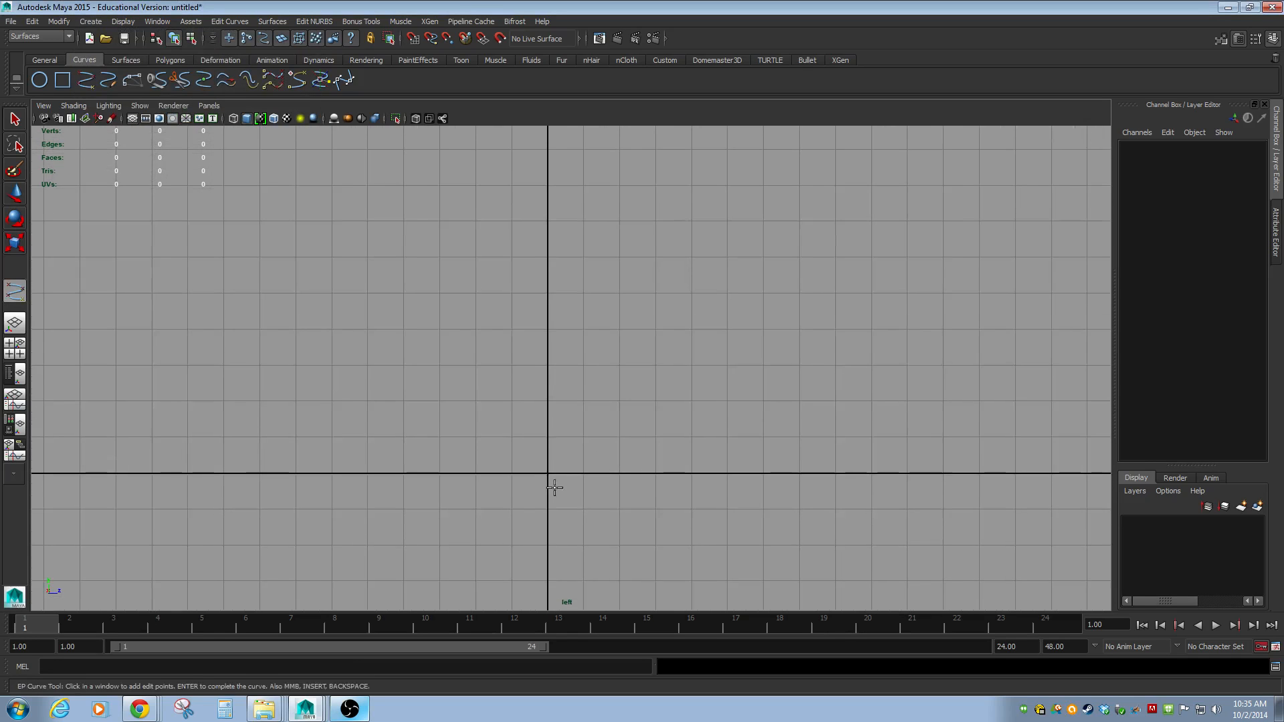
pyautogui.keyDown('alt'); pyautogui.moveTo(555, 487); pyautogui.dragTo(288, 367, button='right'); pyautogui.keyUp('alt')
pyautogui.keyDown('alt'); pyautogui.moveTo(430, 339); pyautogui.dragTo(394, 418, button='middle'); pyautogui.keyUp('alt')
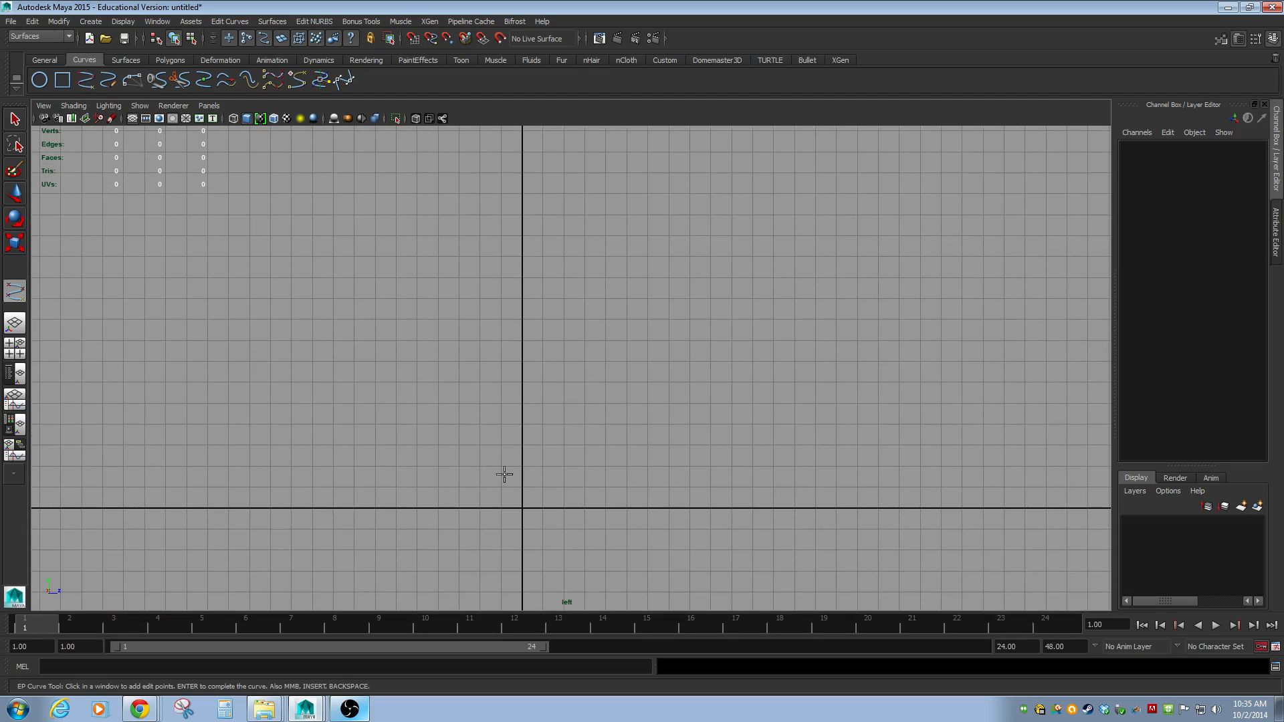
# Try out the EP Curve Tool with an eight-point S-shaped curve on the positive Z side, and undo all its points
pyautogui.click(650, 406)
pyautogui.click(740, 361)
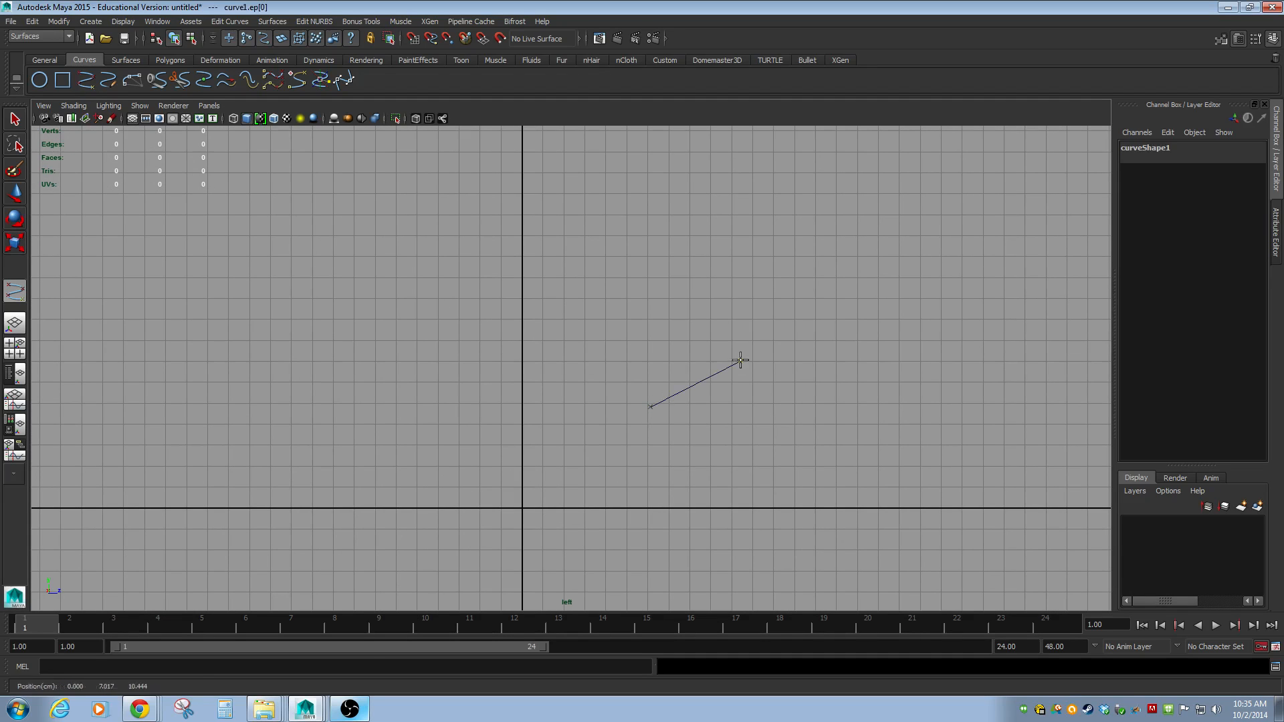
pyautogui.click(911, 351)
pyautogui.click(931, 435)
pyautogui.click(735, 489)
pyautogui.click(772, 570)
pyautogui.click(893, 526)
pyautogui.click(1012, 456)
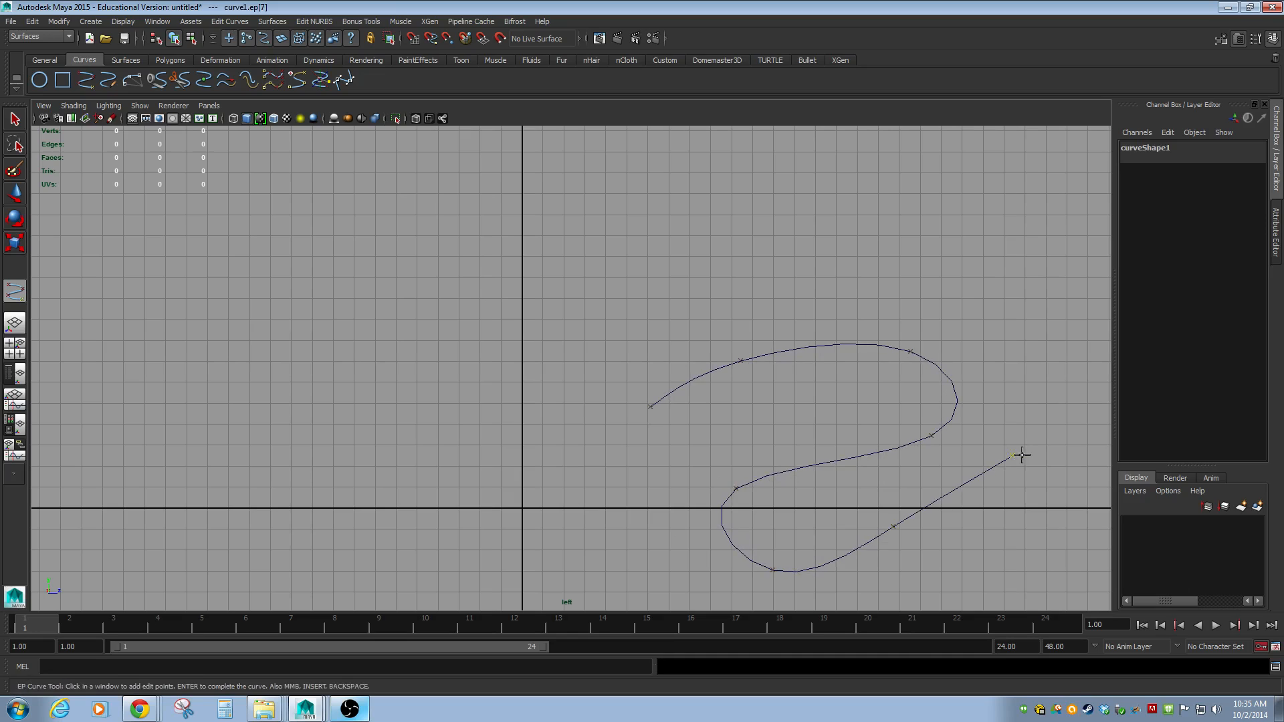
pyautogui.hotkey('ctrl', 'z')
pyautogui.hotkey('ctrl', 'z')
pyautogui.hotkey('ctrl', 'z')
pyautogui.hotkey('ctrl', 'z')
pyautogui.hotkey('ctrl', 'z')
pyautogui.hotkey('ctrl', 'z')
pyautogui.hotkey('ctrl', 'z')
pyautogui.hotkey('ctrl', 'z')
pyautogui.hotkey('ctrl', 'z')
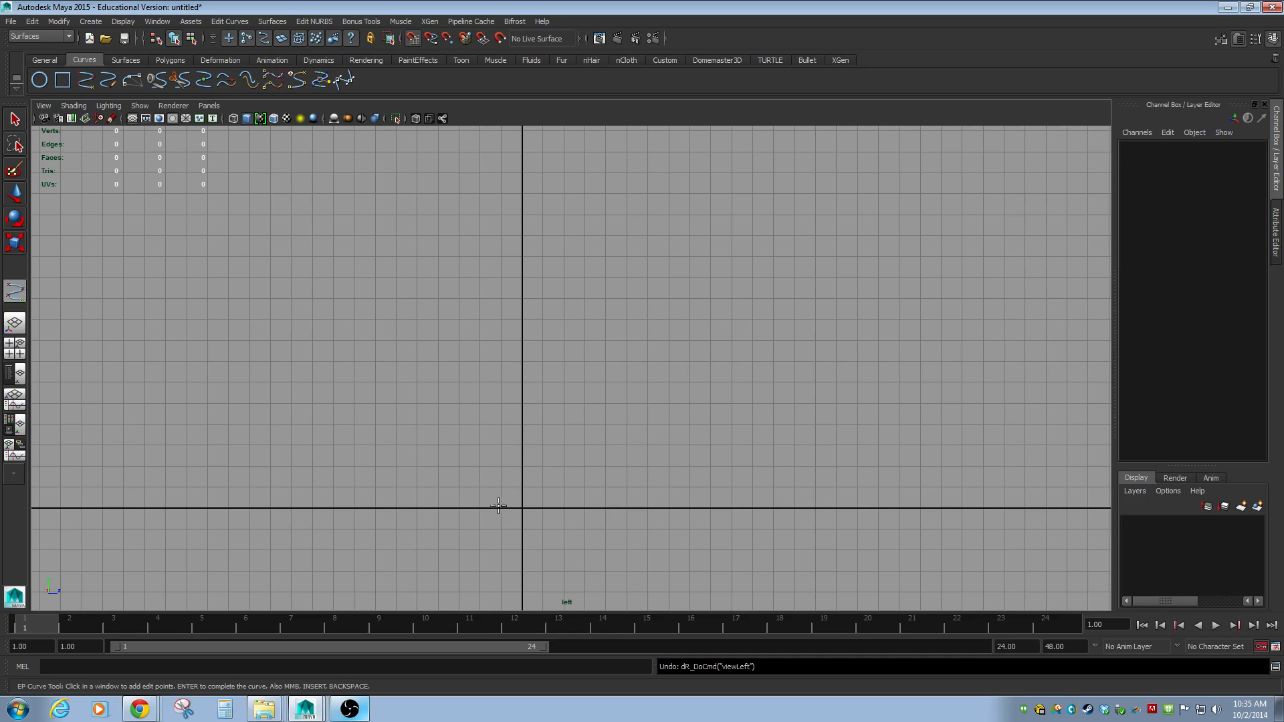
pyautogui.moveTo(516, 508); pyautogui.dragTo(425, 467)
pyautogui.hotkey('ctrl', 'z')
pyautogui.press('x')
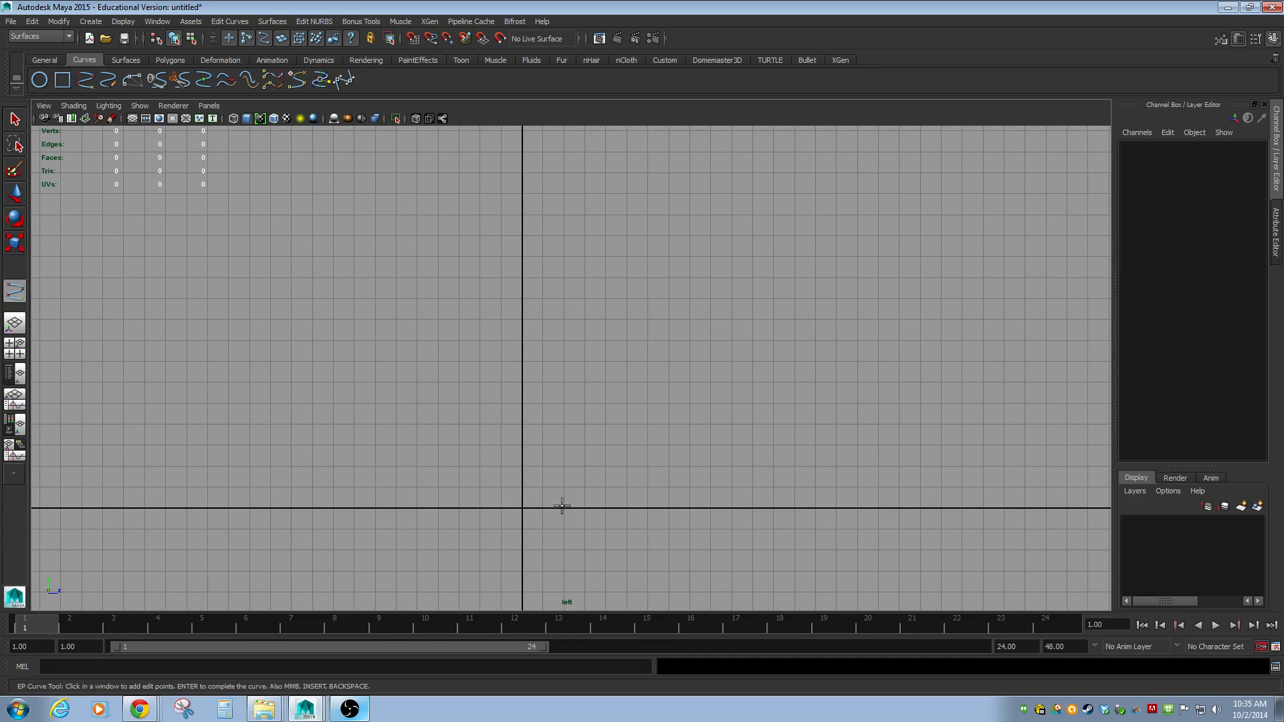
pyautogui.press('x')
pyautogui.press('x')
pyautogui.press('x')
pyautogui.press('x')
pyautogui.press('c')
pyautogui.press('c')
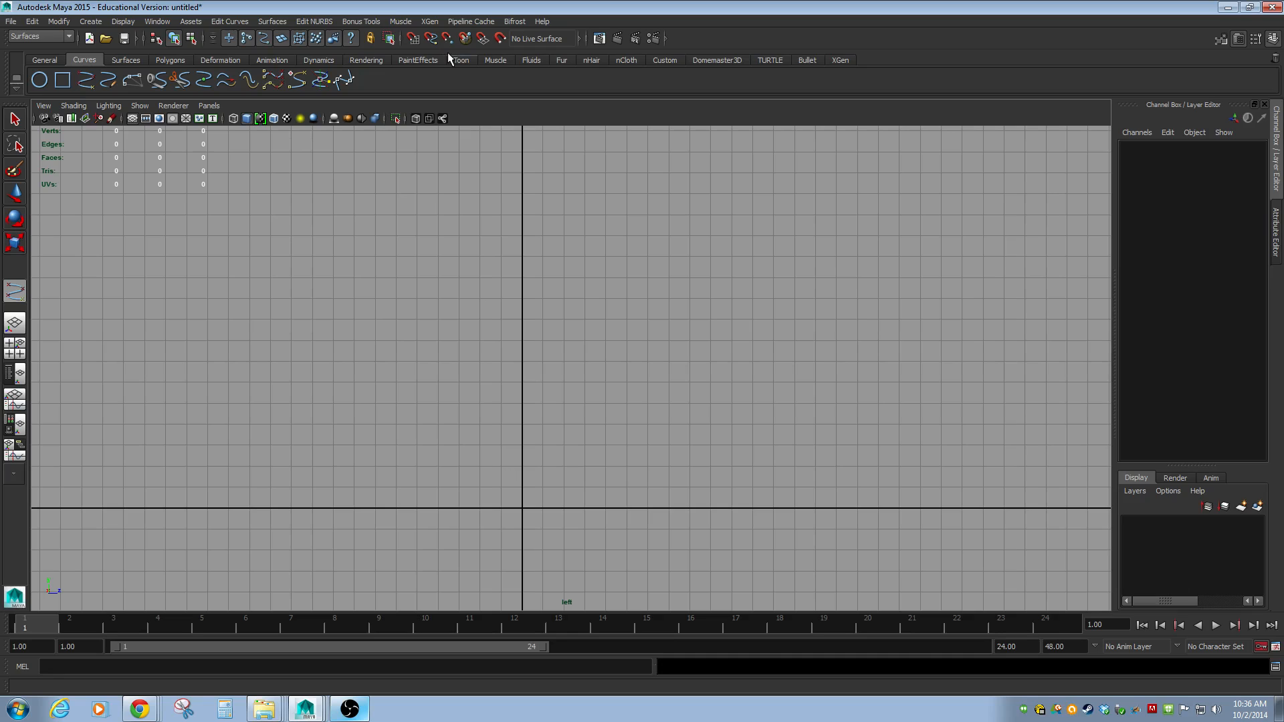
pyautogui.press('c')
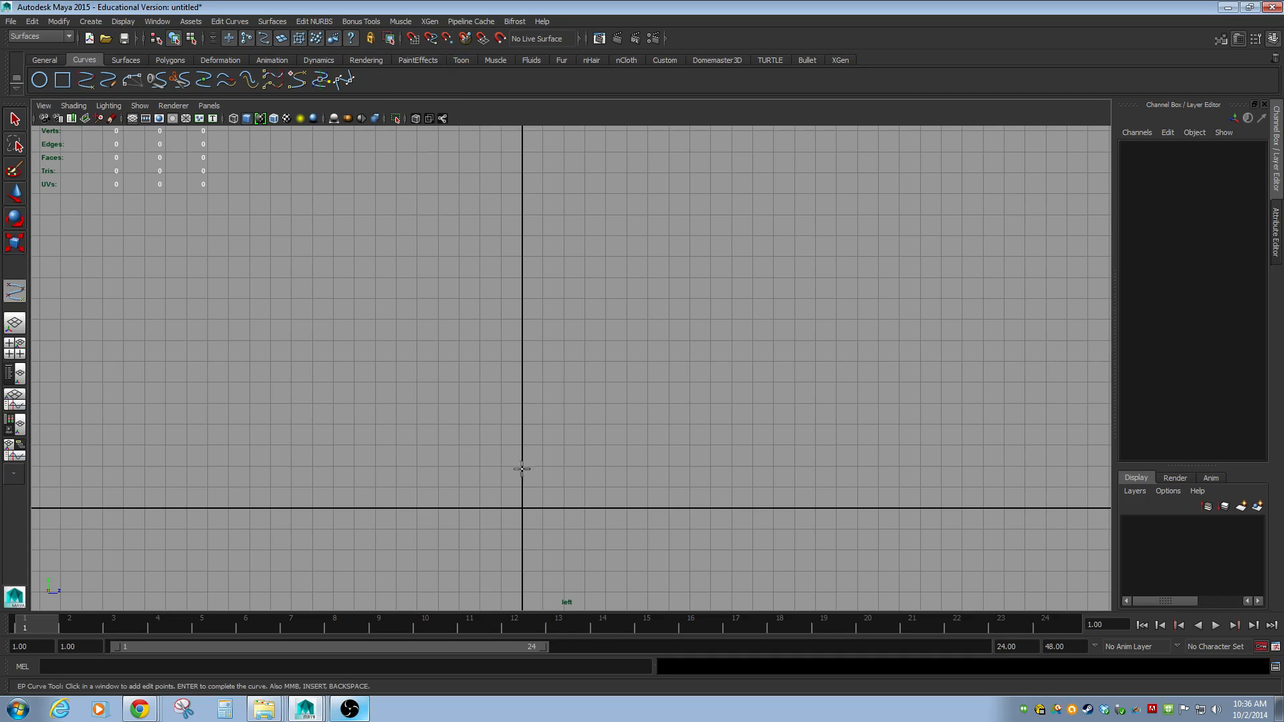
# Start a wine glass profile with its first edit point grid-snapped to the origin, tracing the foot outline and lower stem on the negative Z side
pyautogui.press('x')
pyautogui.click(528, 518)
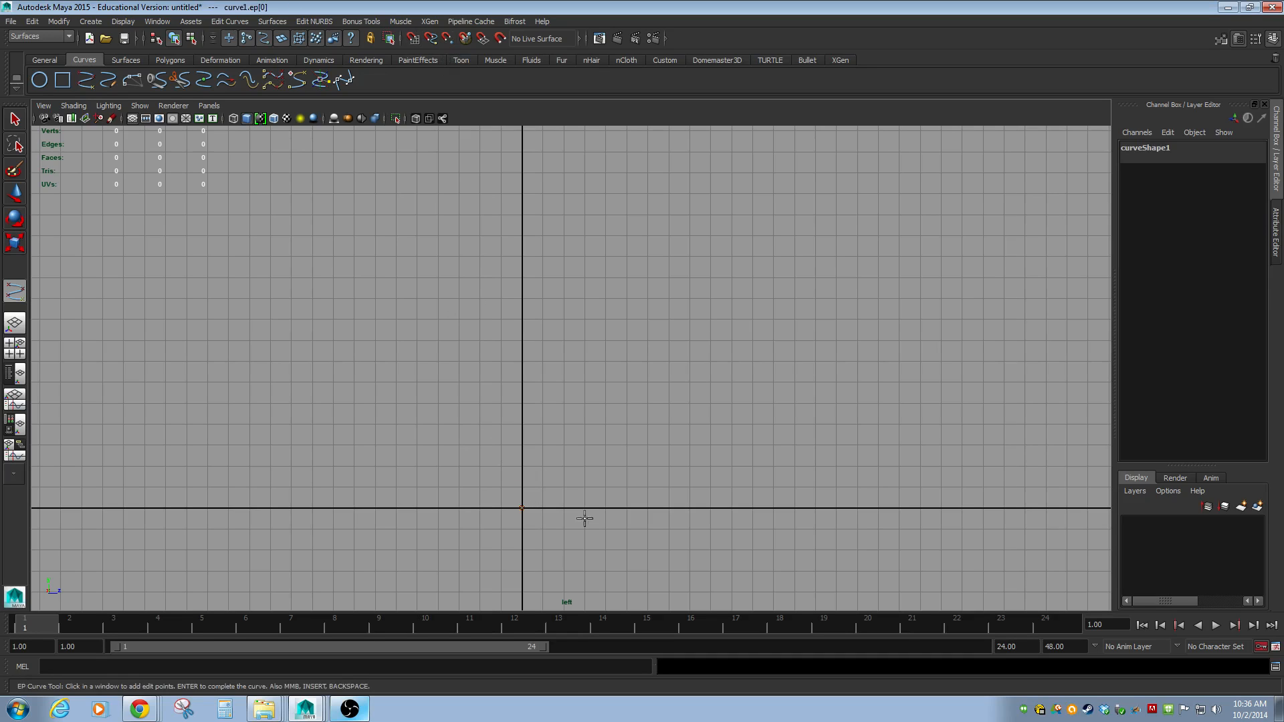
pyautogui.click(315, 509)
pyautogui.moveTo(318, 508); pyautogui.dragTo(500, 423)
pyautogui.moveTo(505, 332)
pyautogui.mouseDown()
pyautogui.moveTo(506, 298)
pyautogui.moveTo(509, 313)
pyautogui.mouseUp()
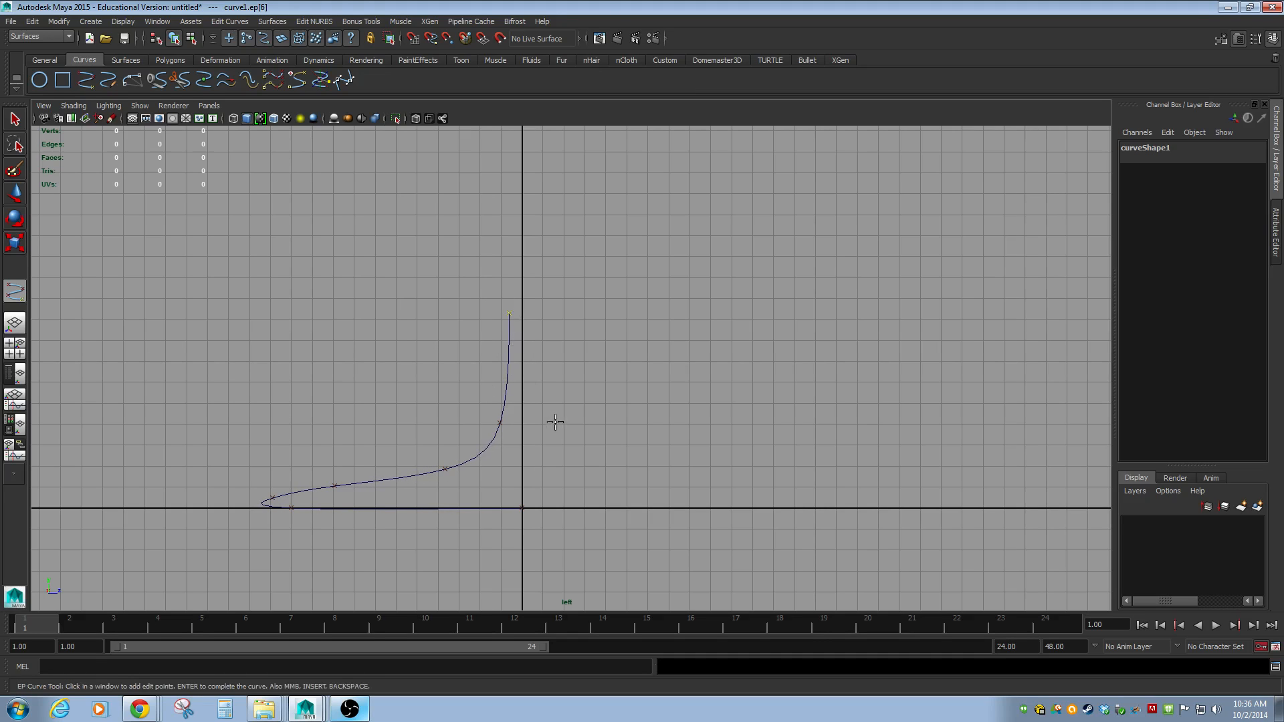
# Continue the profile curve from the stem up the outer wall of the bowl and over to the rim
pyautogui.scroll(-3, 523, 422)
pyautogui.keyDown('alt'); pyautogui.moveTo(562, 410); pyautogui.dragTo(542, 490, button='middle'); pyautogui.keyUp('alt')
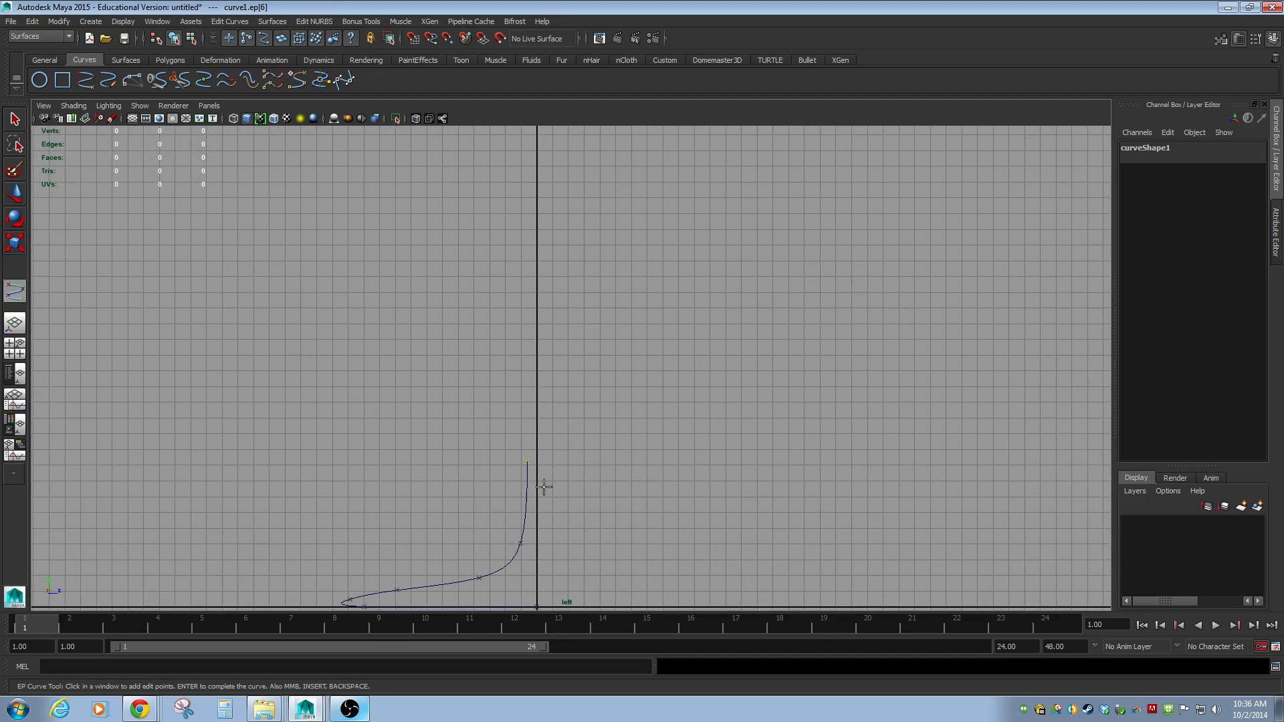
pyautogui.moveTo(484, 409); pyautogui.dragTo(483, 403)
pyautogui.click(394, 347)
pyautogui.click(379, 260)
pyautogui.click(385, 193)
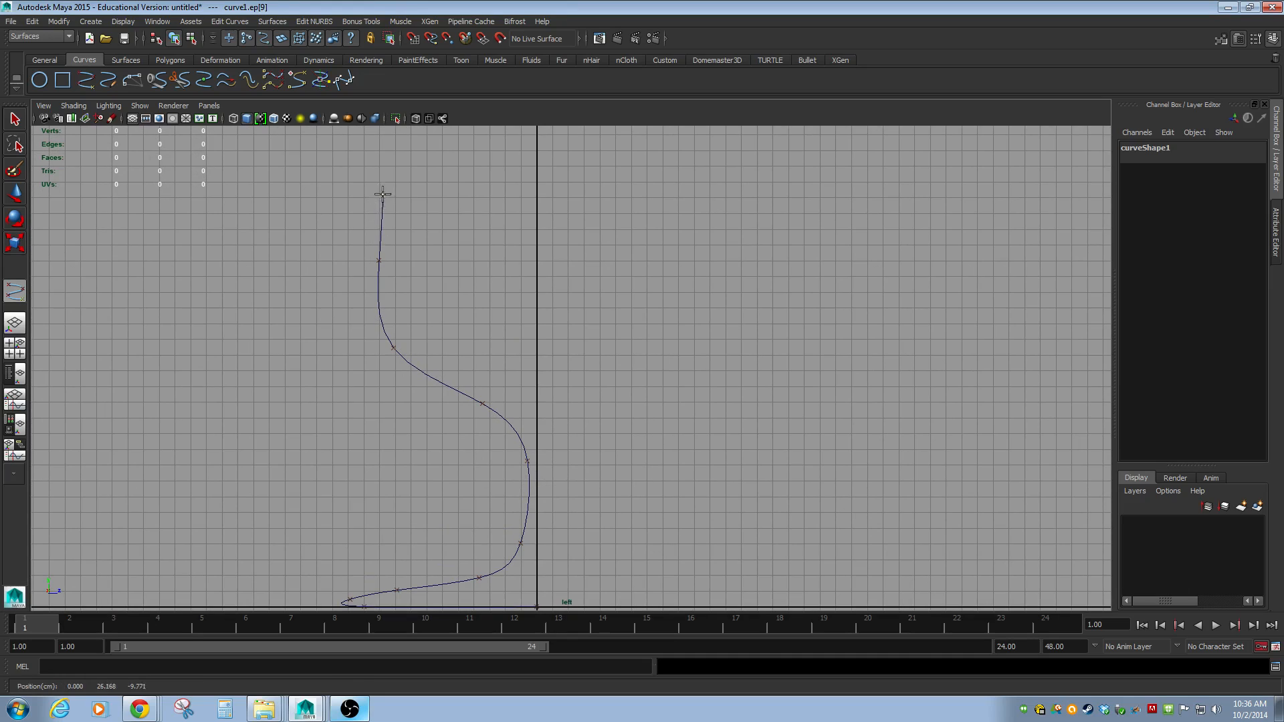
pyautogui.click(392, 180)
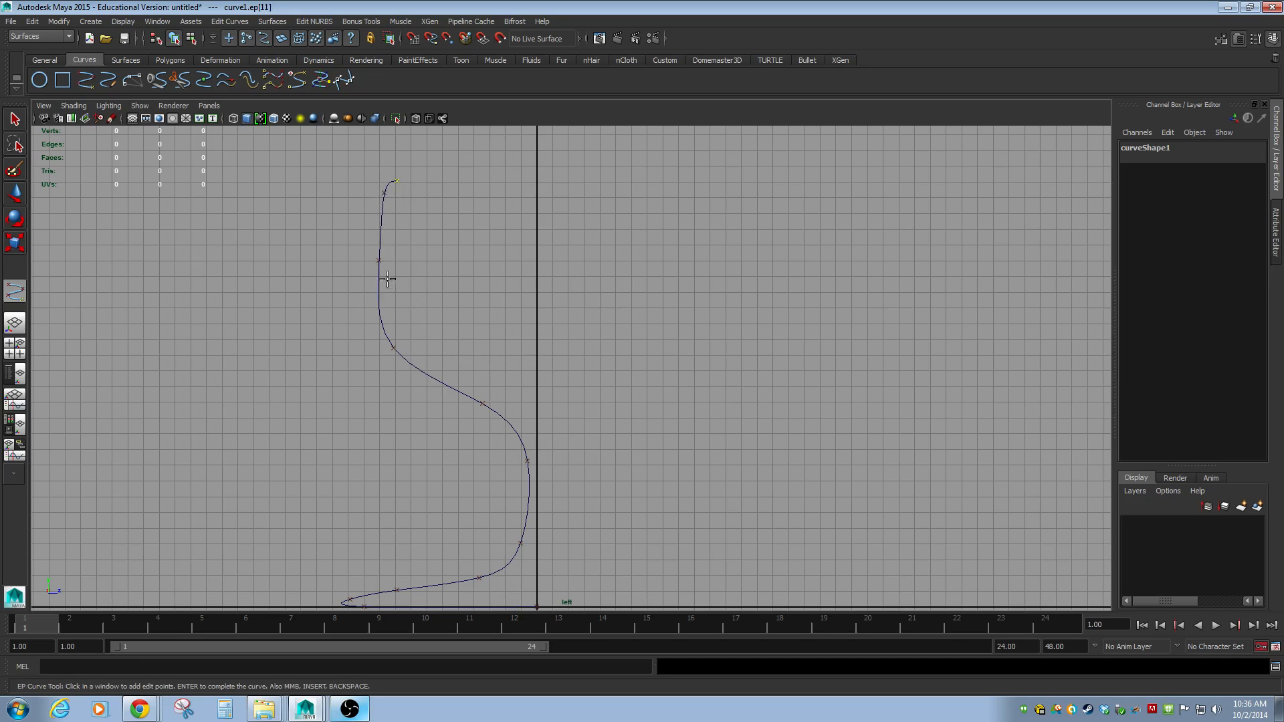
# Trace the bowl's inner wall from the rim down and across to the vertical axis, and complete the curve
pyautogui.click(409, 322)
pyautogui.moveTo(409, 322); pyautogui.dragTo(399, 206)
pyautogui.click(393, 254)
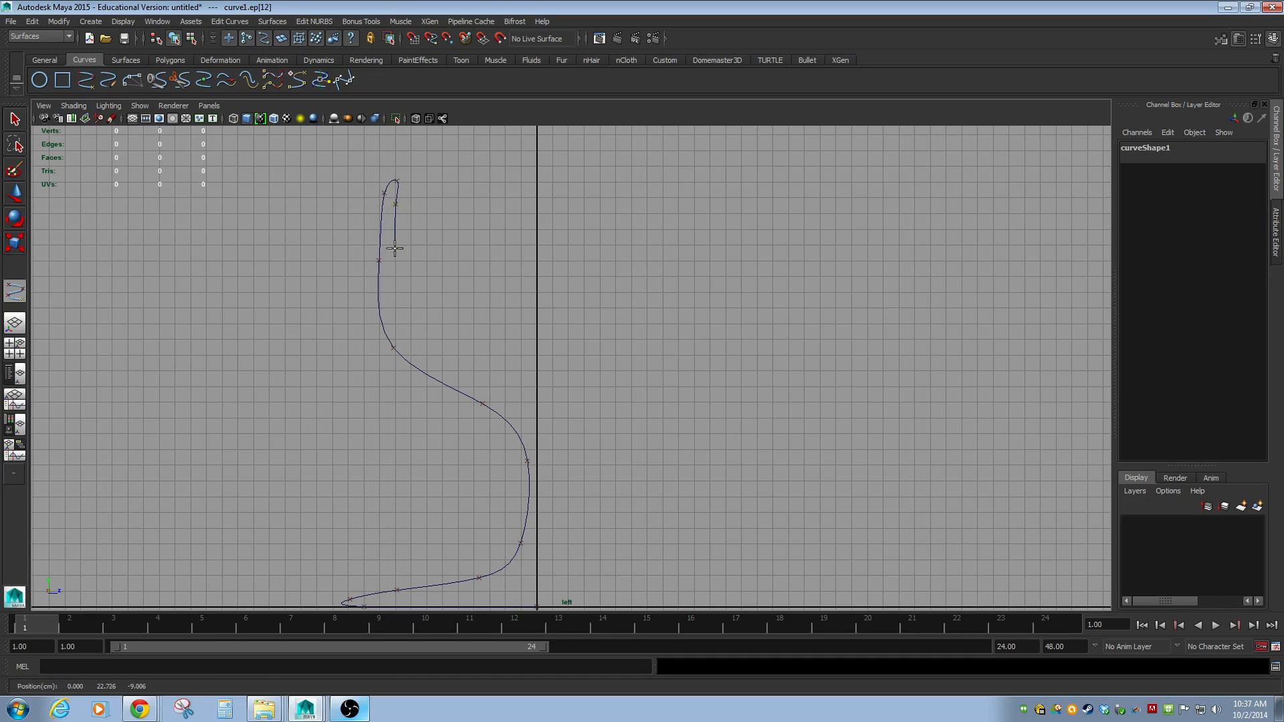
pyautogui.click(397, 309)
pyautogui.moveTo(397, 309); pyautogui.dragTo(409, 333)
pyautogui.click(463, 349)
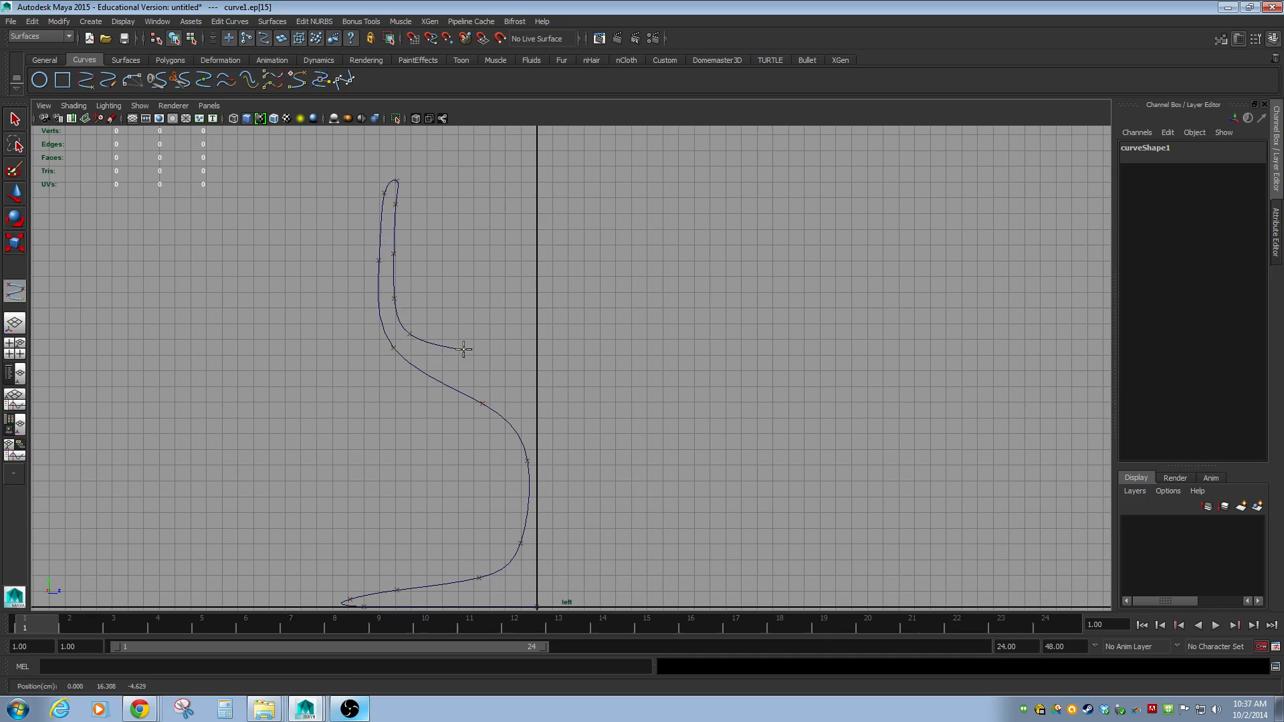
pyautogui.click(511, 355)
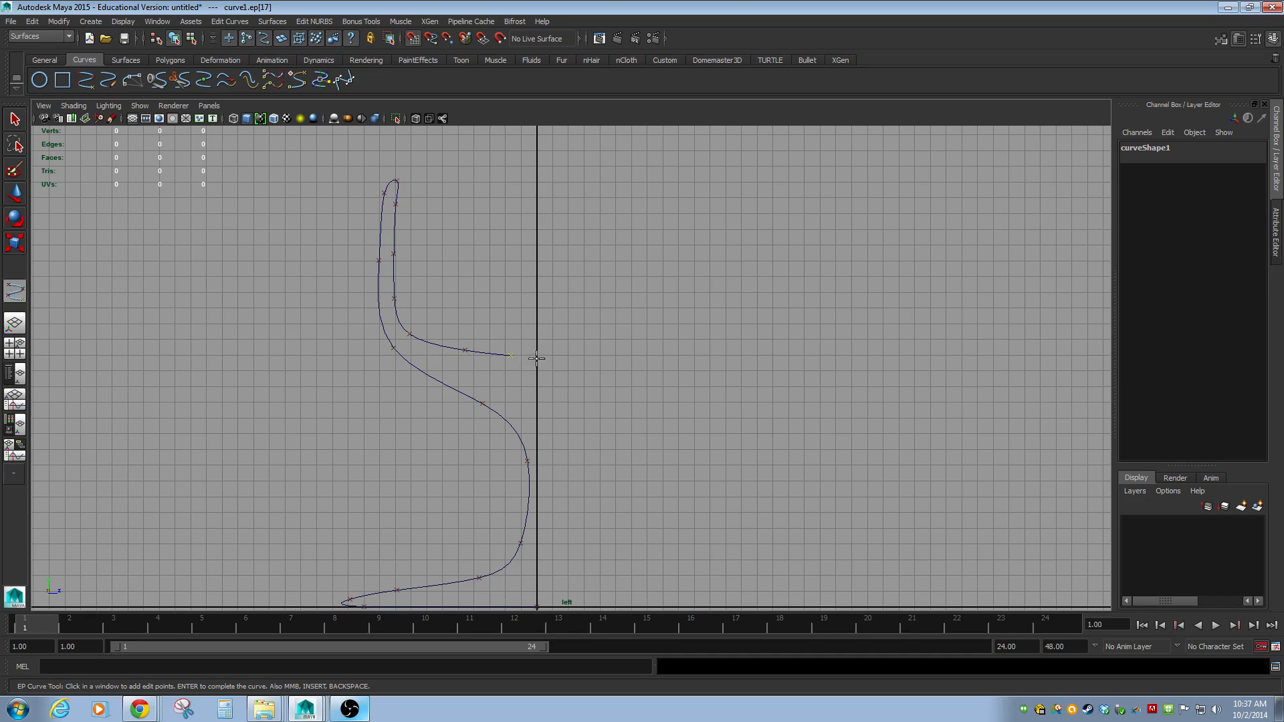
pyautogui.click(535, 354)
pyautogui.press('Return')
# Refine the bowl profile by moving an outer-wall control vertex outward and the inner bottom-corner control vertex toward the axis
pyautogui.press('w')
pyautogui.scroll(-3, 420, 420)
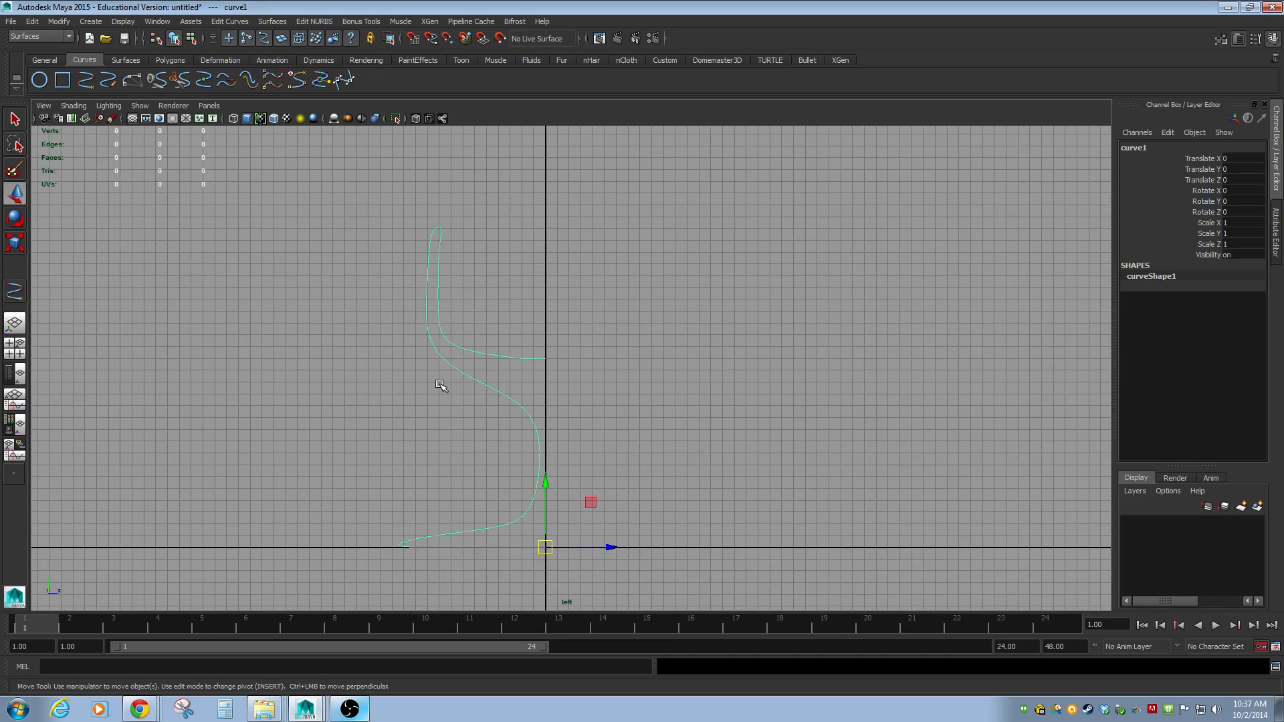
pyautogui.press('F8')
pyautogui.click(436, 284)
pyautogui.moveTo(436, 284); pyautogui.dragTo(419, 284)
pyautogui.click(442, 346)
pyautogui.moveTo(442, 346); pyautogui.dragTo(455, 346)
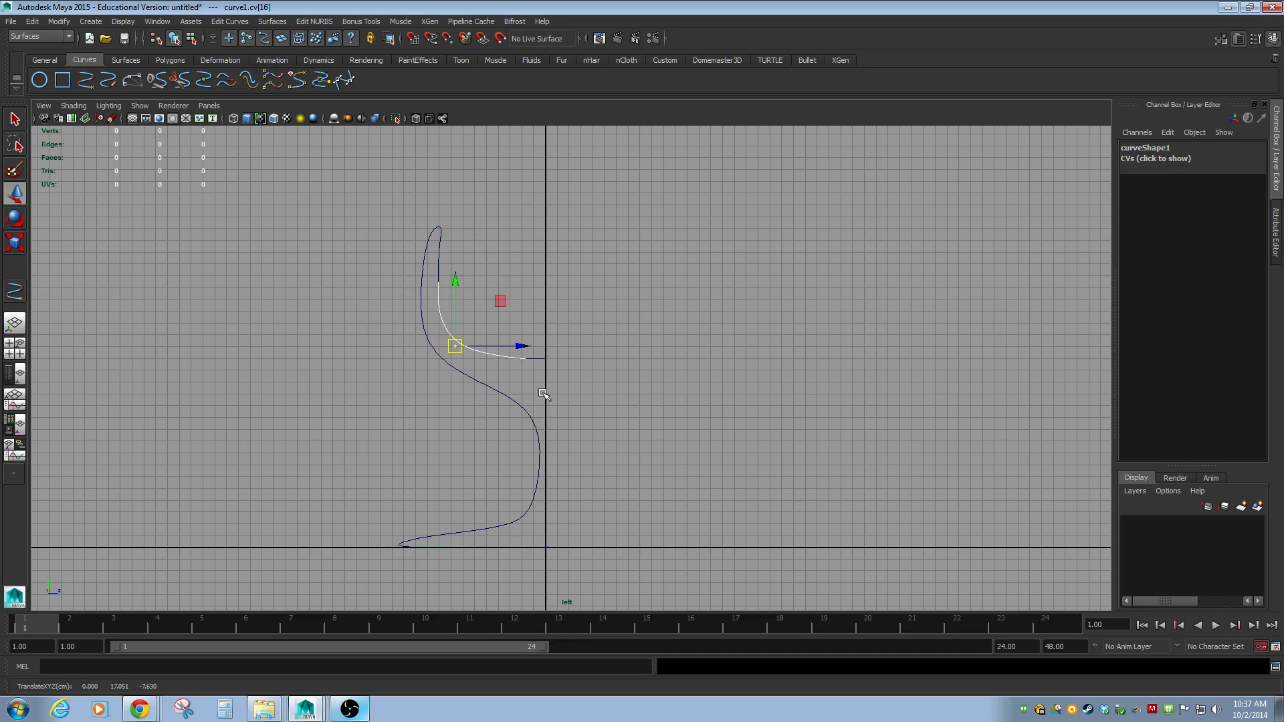
pyautogui.press('F8')
# Return to the perspective view and revolve the profile curve 360 degrees around the Y axis into a wine glass
pyautogui.press('space')
pyautogui.moveTo(513, 369); pyautogui.dragTo(364, 341)
pyautogui.scroll(-5, 415, 322)
pyautogui.keyDown('alt'); pyautogui.moveTo(485, 307); pyautogui.dragTo(400, 519, button='middle'); pyautogui.keyUp('alt')
pyautogui.scroll(-3, 392, 370)
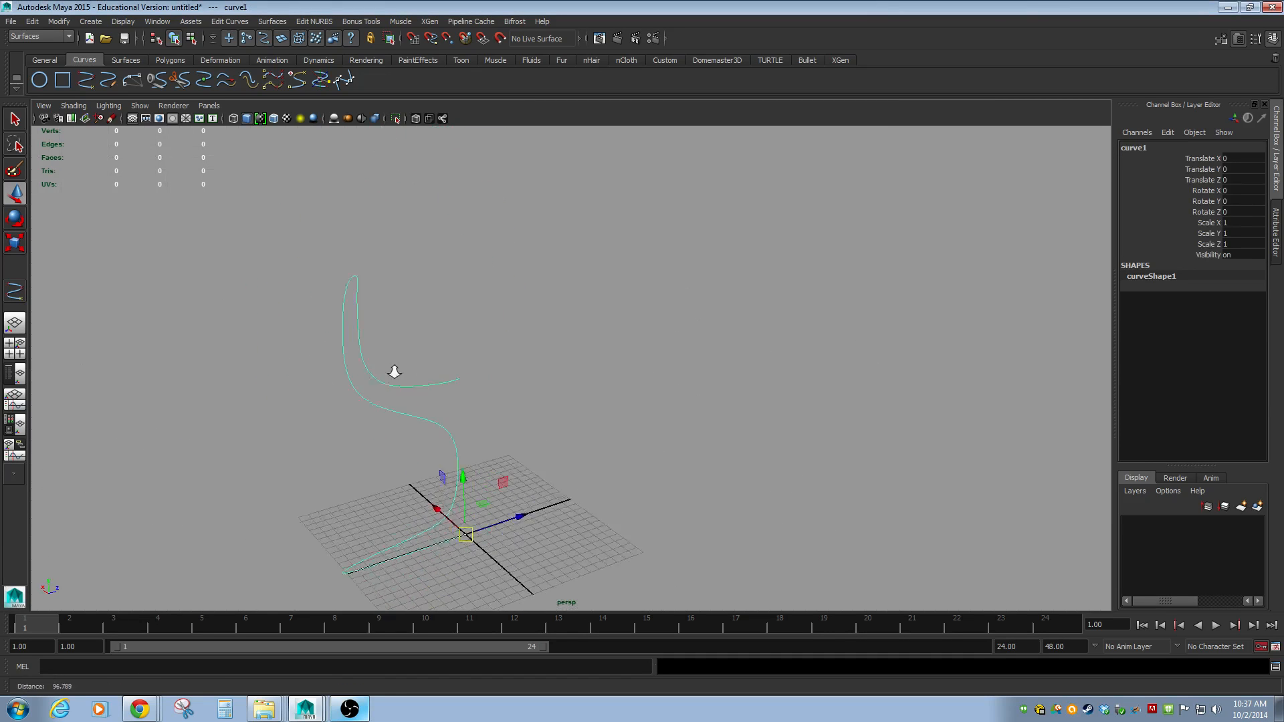
pyautogui.click(125, 60)
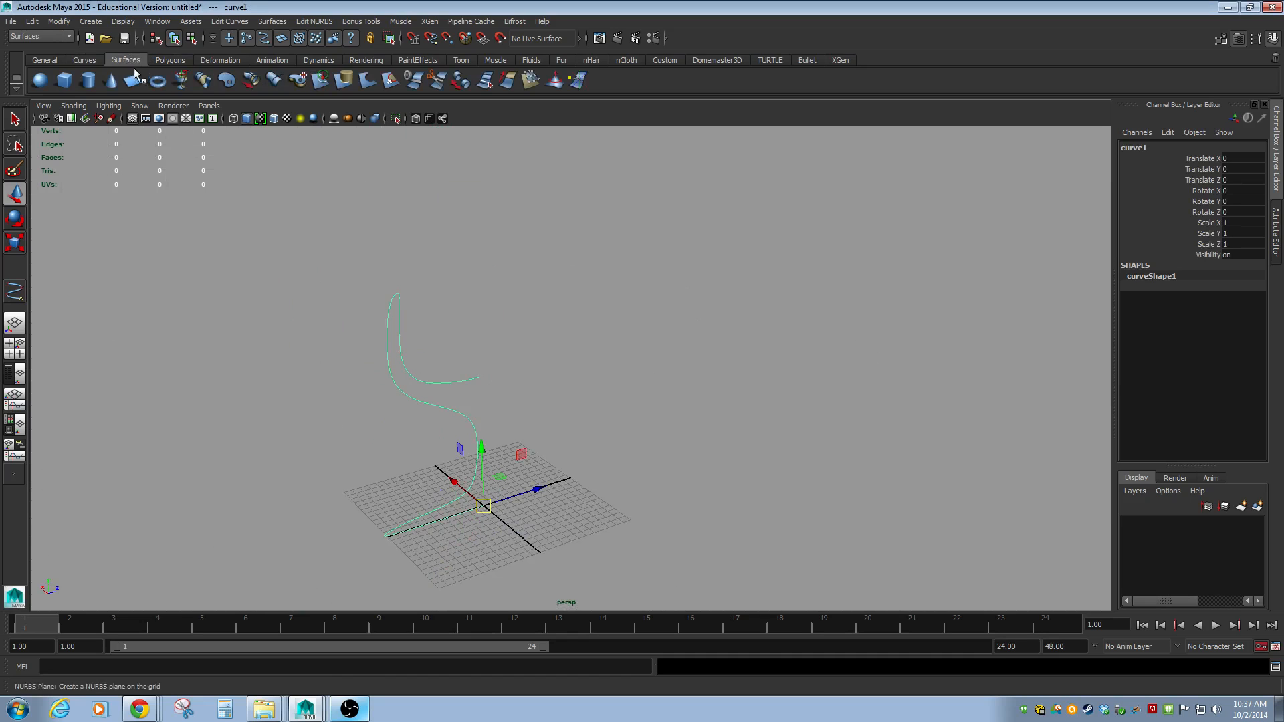
pyautogui.click(180, 79)
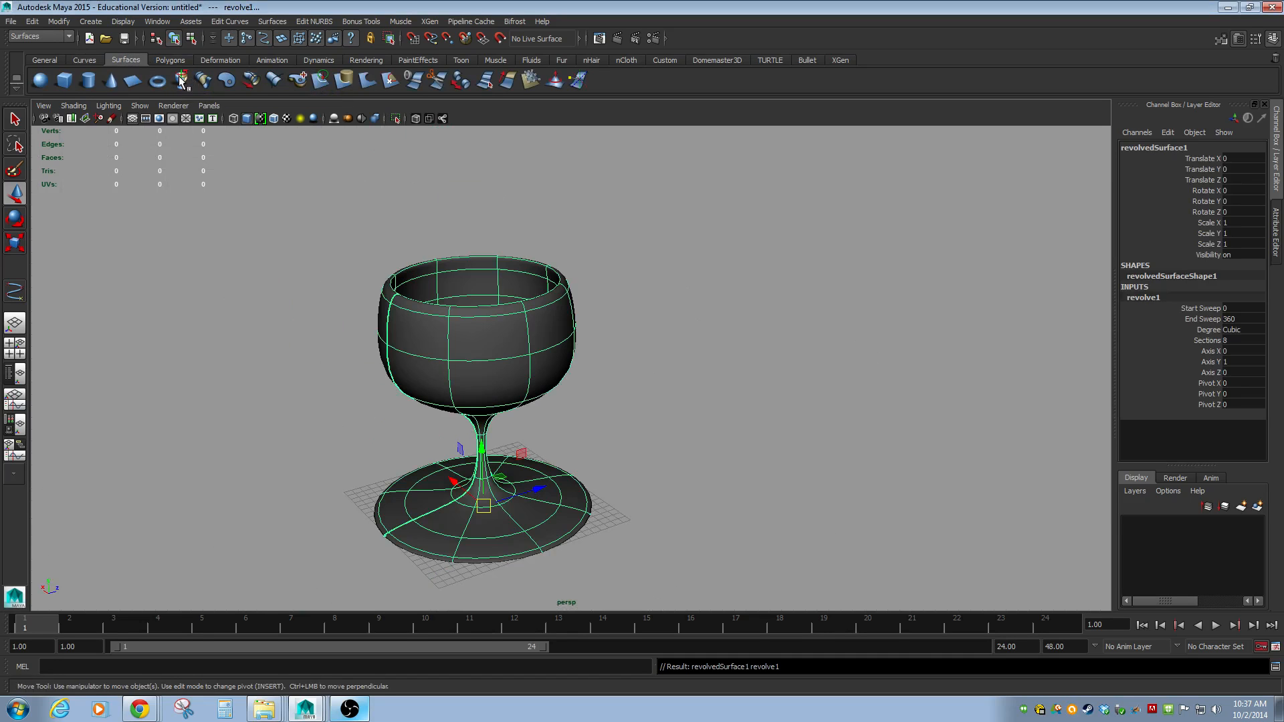
# Select the glass's profile curve and move its foot control vertices inward along Z to narrow the base
pyautogui.keyDown('alt'); pyautogui.moveTo(718, 461); pyautogui.dragTo(573, 458); pyautogui.keyUp('alt')
pyautogui.click(627, 408)
pyautogui.keyDown('alt'); pyautogui.moveTo(465, 440); pyautogui.dragTo(435, 462); pyautogui.keyUp('alt')
pyautogui.click(433, 466)
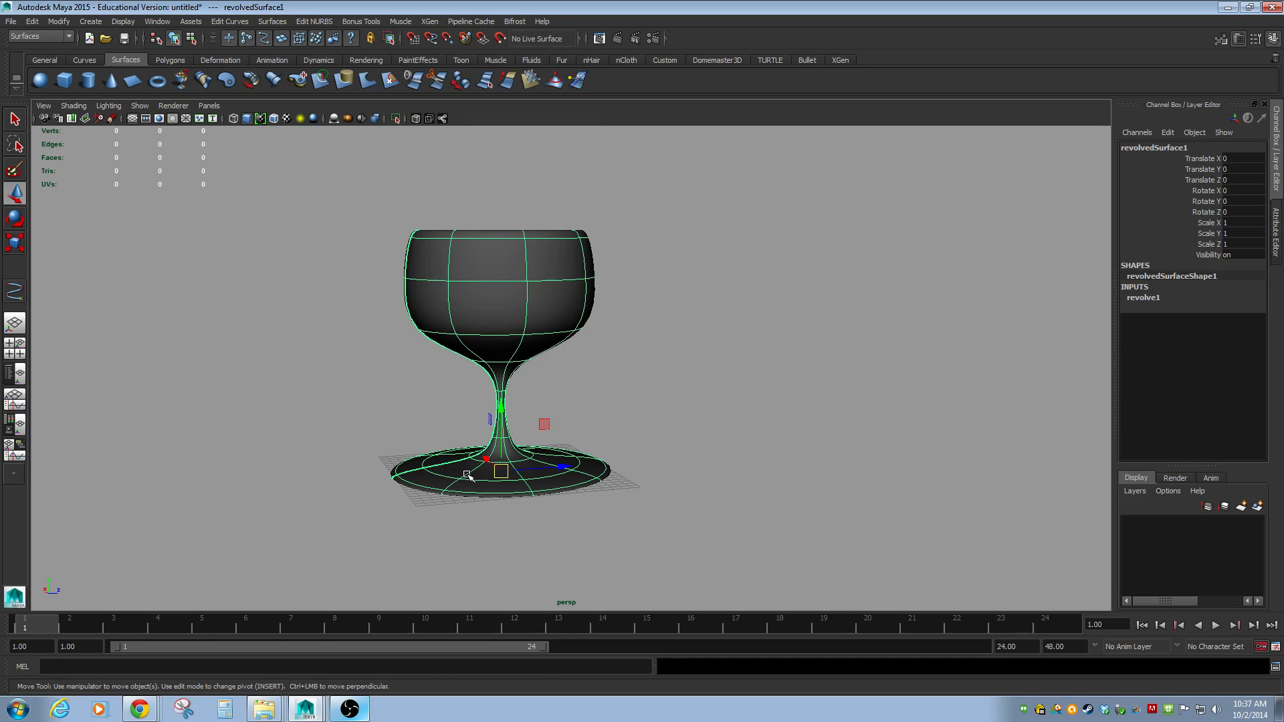
pyautogui.click(389, 474)
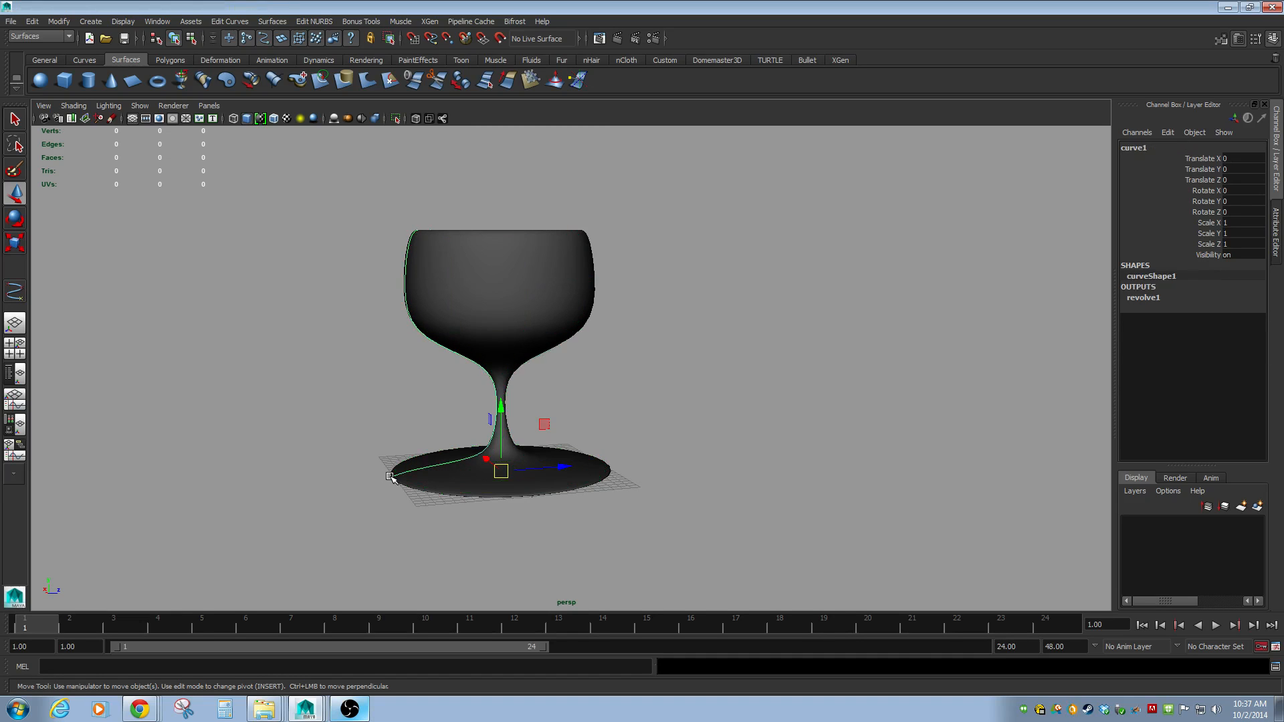
pyautogui.keyDown('alt'); pyautogui.moveTo(409, 494); pyautogui.dragTo(420, 488); pyautogui.keyUp('alt')
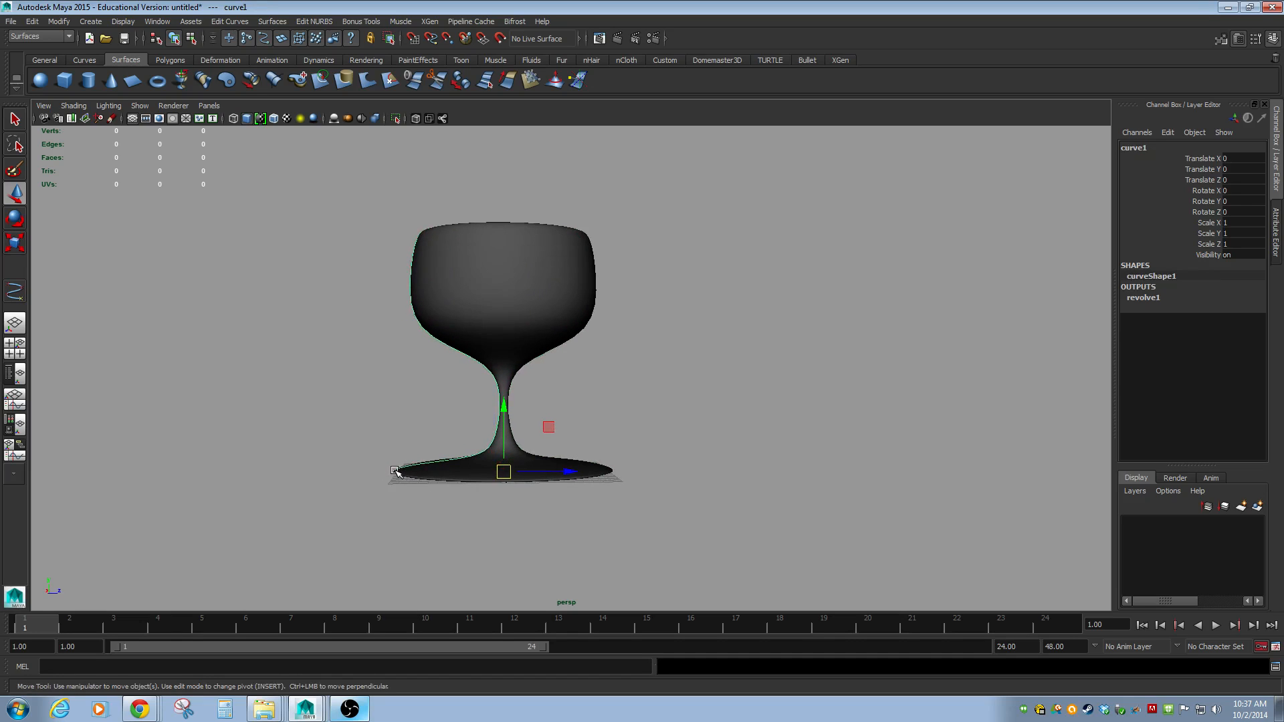
pyautogui.press('F8')
pyautogui.moveTo(347, 441); pyautogui.dragTo(497, 415)
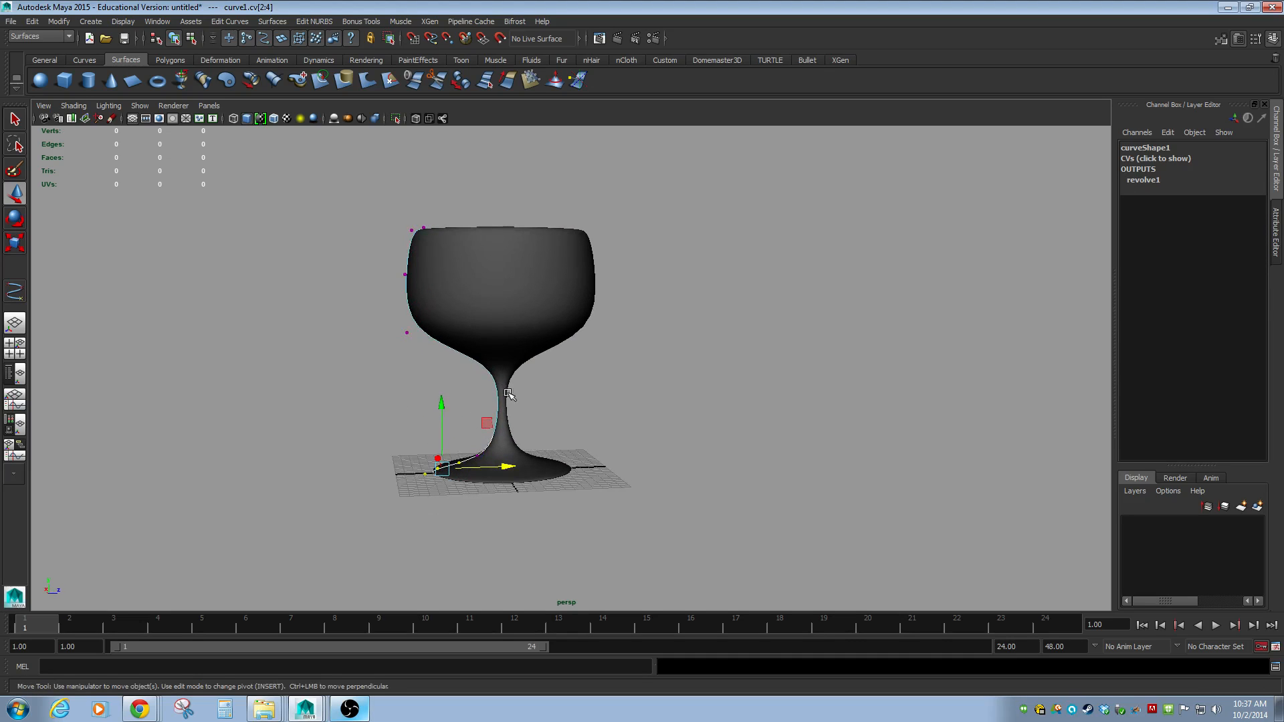
pyautogui.press('F8')
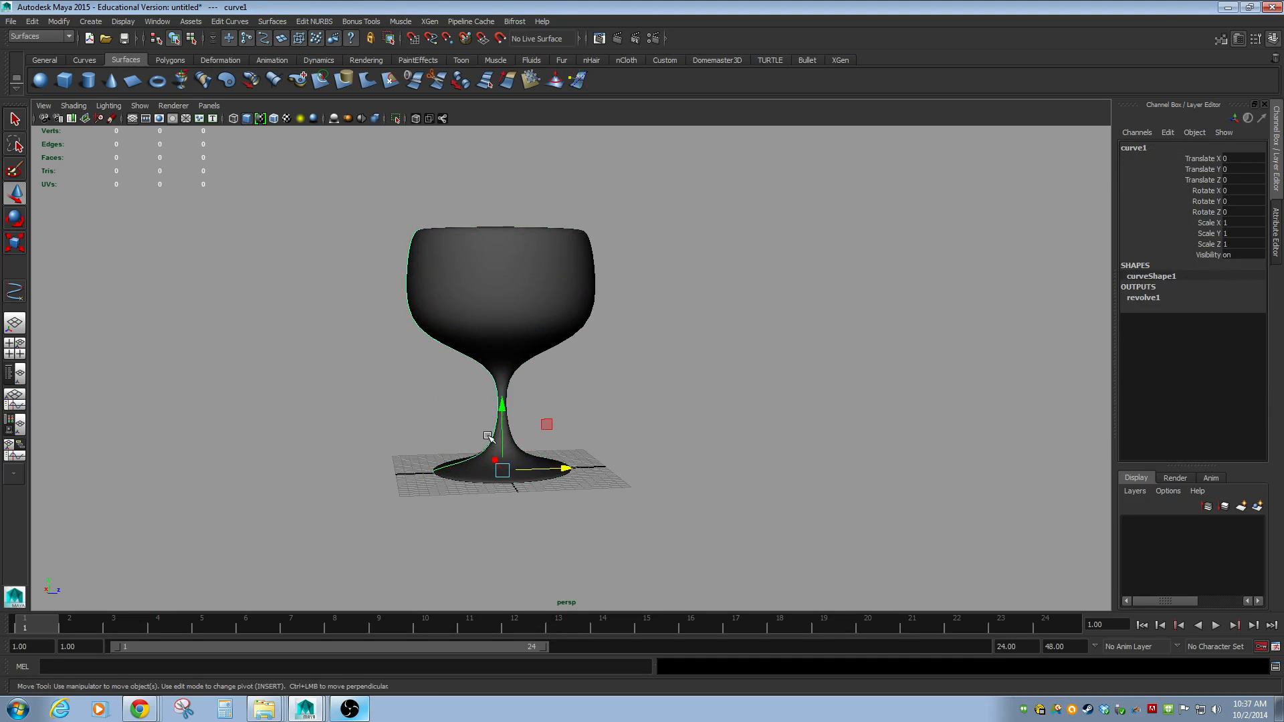
# Thicken the stem by moving the profile curve's stem control vertices outward along Z, and select the control vertex at the lower outer bowl
pyautogui.press('F8')
pyautogui.moveTo(447, 377); pyautogui.dragTo(528, 431)
pyautogui.moveTo(543, 382); pyautogui.dragTo(535, 382)
pyautogui.moveTo(385, 322); pyautogui.dragTo(432, 334)
pyautogui.moveTo(432, 334)
pyautogui.keyDown('alt'); pyautogui.mouseDown()
pyautogui.moveTo(432, 377)
pyautogui.moveTo(358, 393)
pyautogui.moveTo(319, 354)
pyautogui.moveTo(413, 347)
pyautogui.mouseUp(); pyautogui.keyUp('alt')
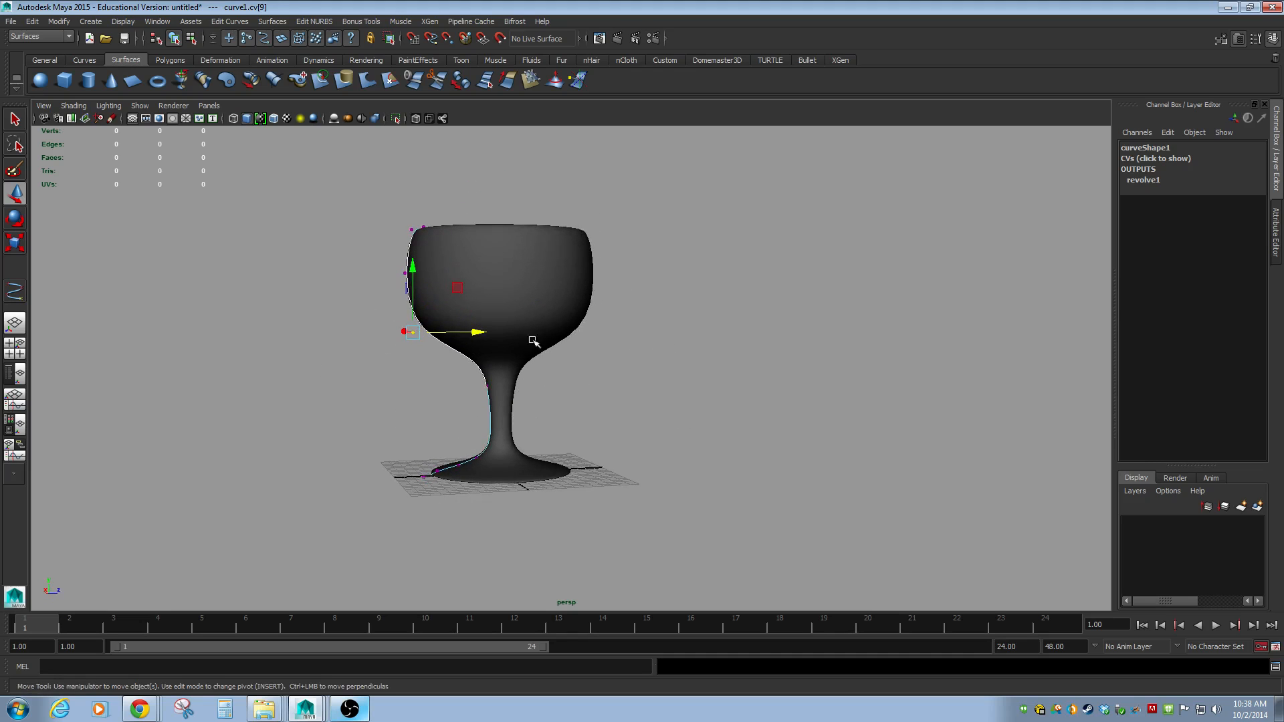
# Select the revolved glass surface and open the options for converting NURBS to polygons
pyautogui.click(547, 315)
pyautogui.keyDown('alt'); pyautogui.moveTo(539, 322); pyautogui.dragTo(409, 435); pyautogui.keyUp('alt')
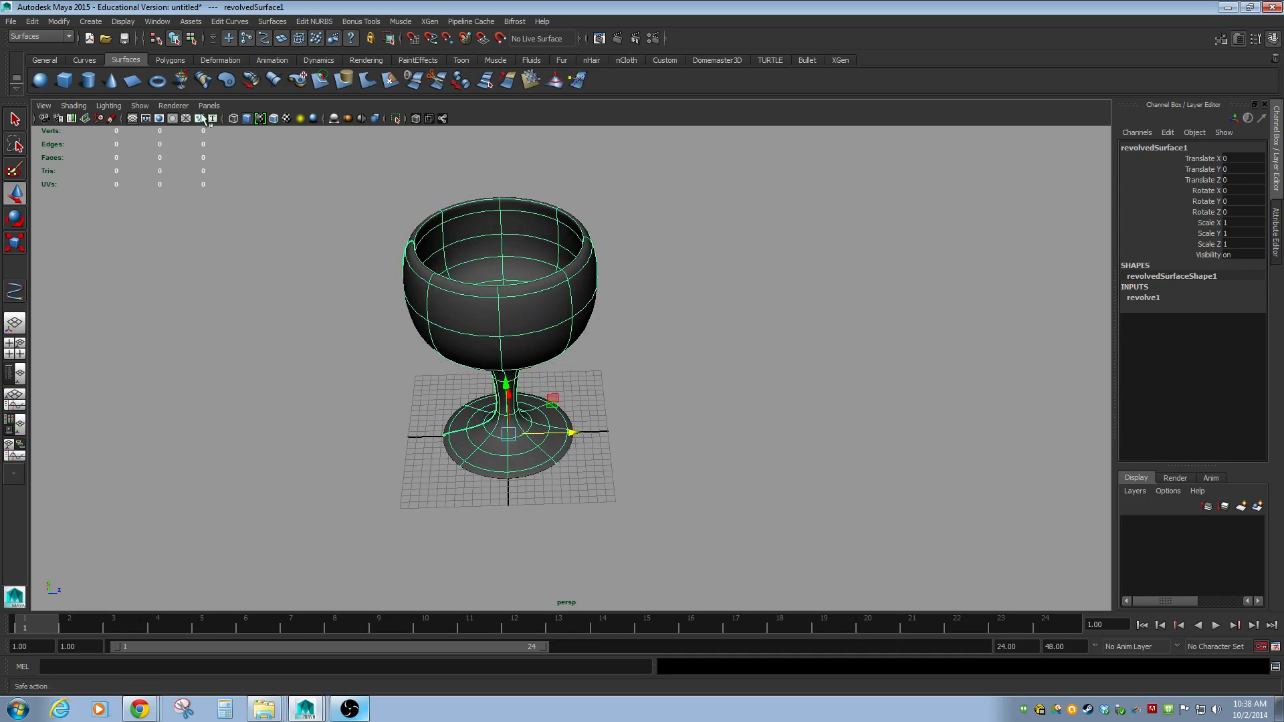
pyautogui.keyDown('alt'); pyautogui.moveTo(576, 330); pyautogui.dragTo(431, 471); pyautogui.keyUp('alt')
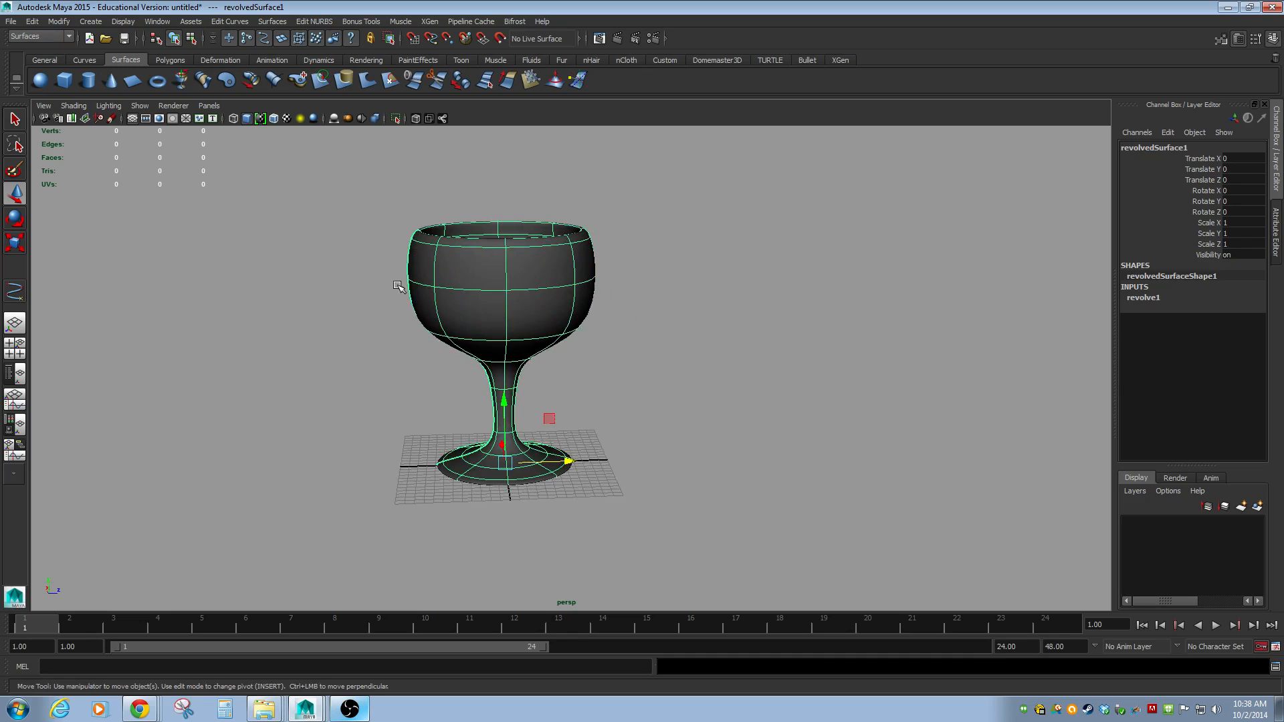
pyautogui.keyDown('alt'); pyautogui.moveTo(524, 328); pyautogui.dragTo(372, 350); pyautogui.keyUp('alt')
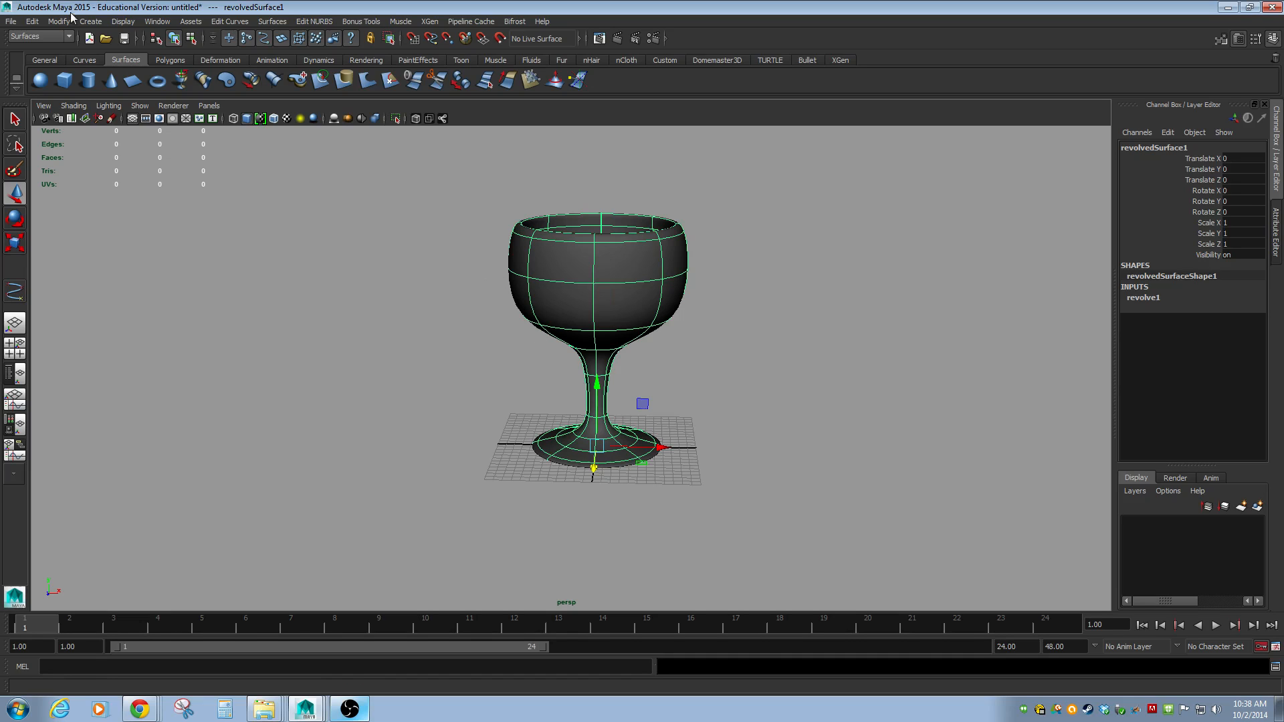
pyautogui.click(90, 21)
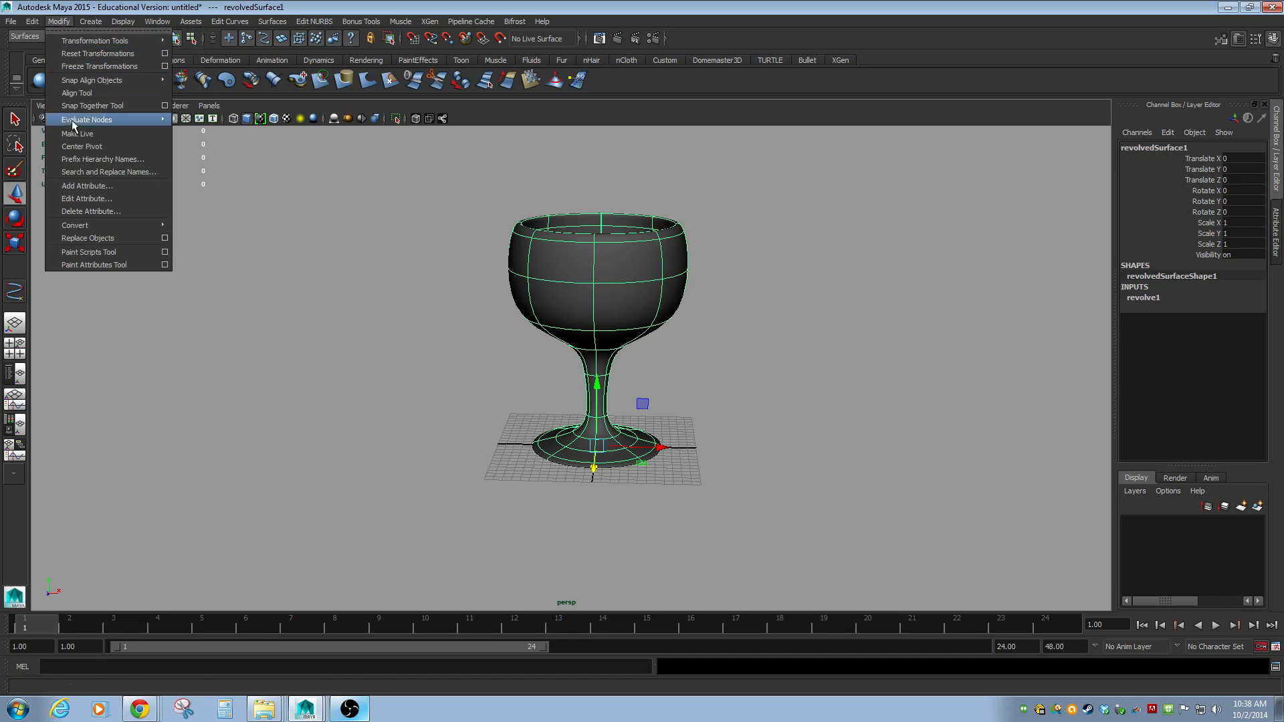
pyautogui.moveTo(118, 224)
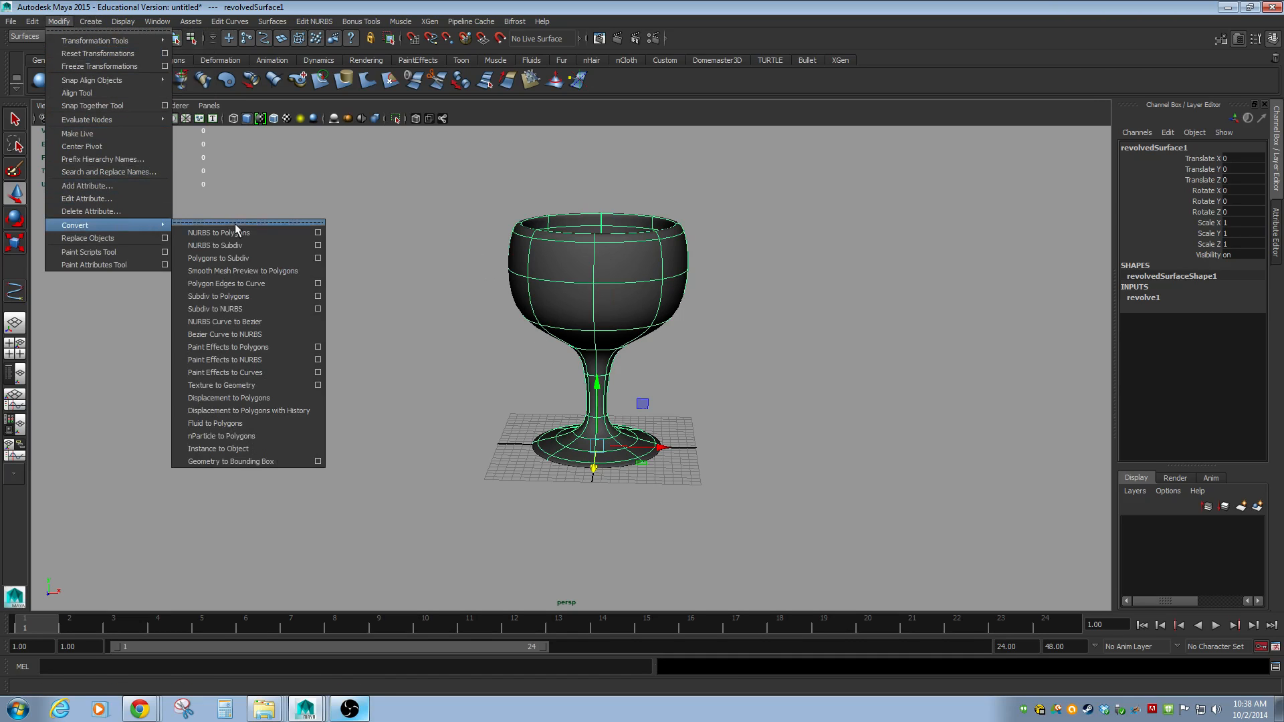
pyautogui.click(317, 233)
pyautogui.moveTo(632, 86); pyautogui.dragTo(264, 111)
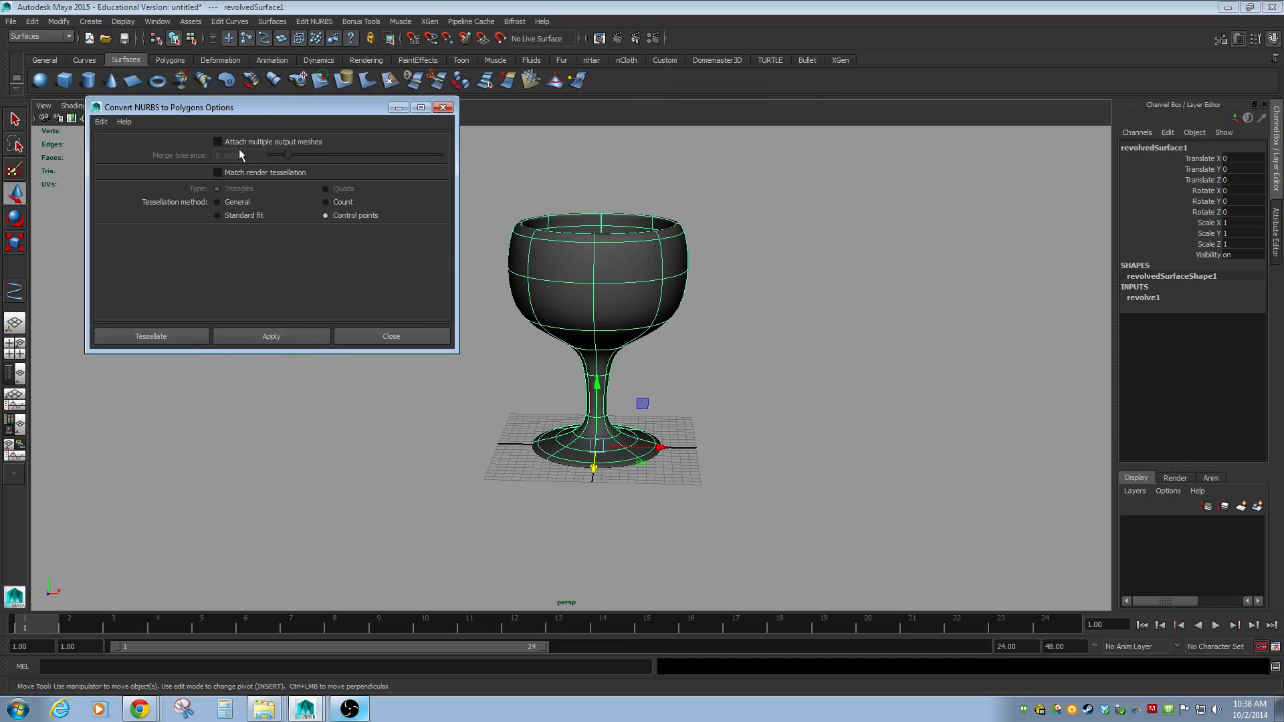
# Set the conversion to quads with the General tessellation method, using per span # of iso params for the U and V types
pyautogui.click(221, 201)
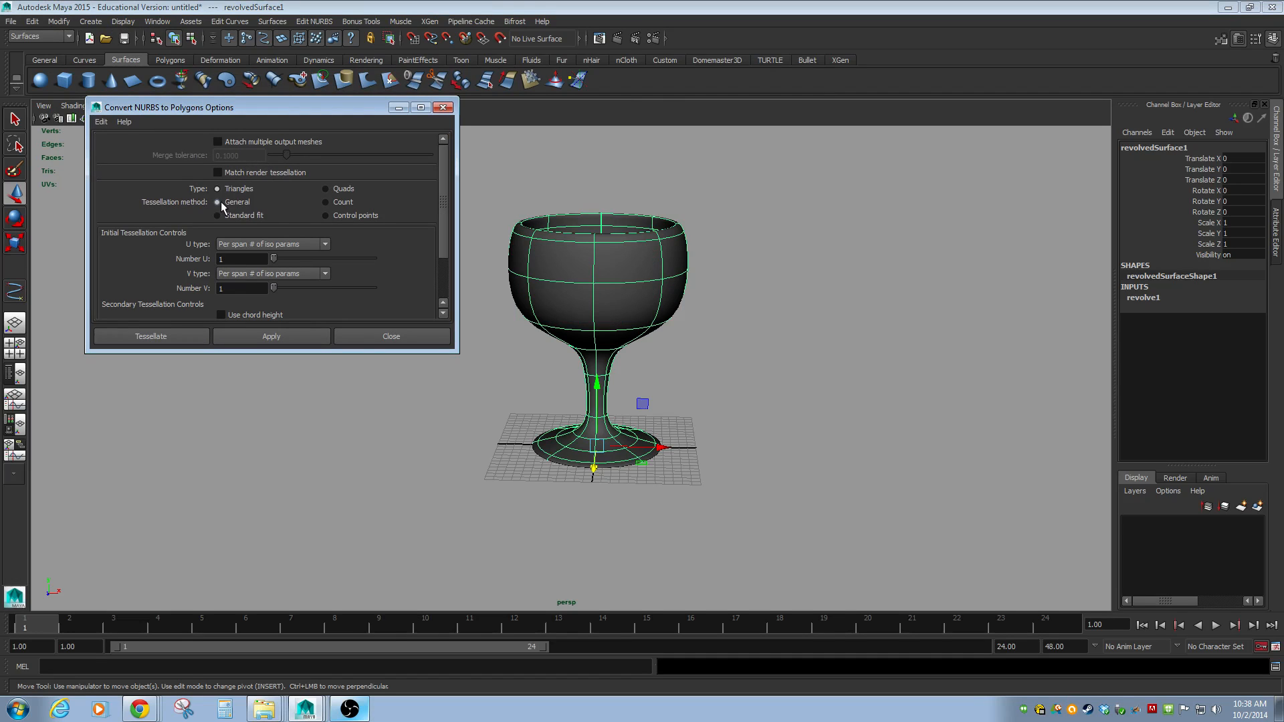
pyautogui.click(325, 203)
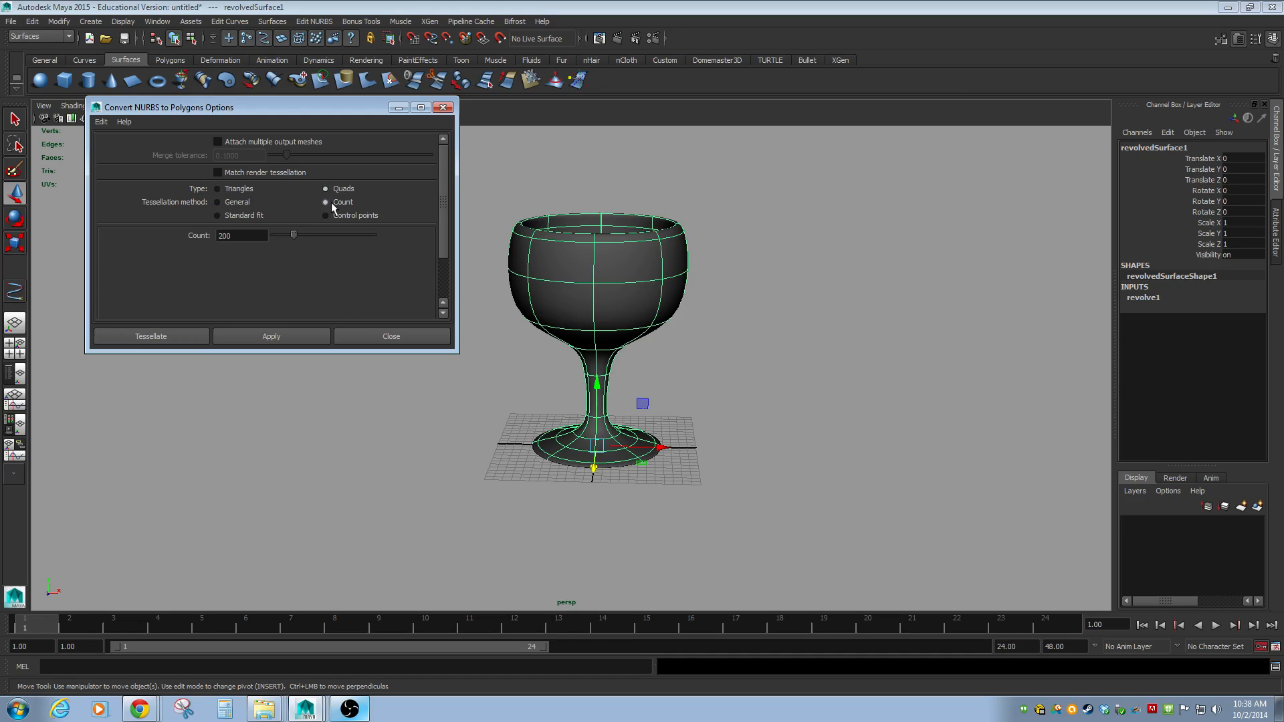
pyautogui.click(222, 216)
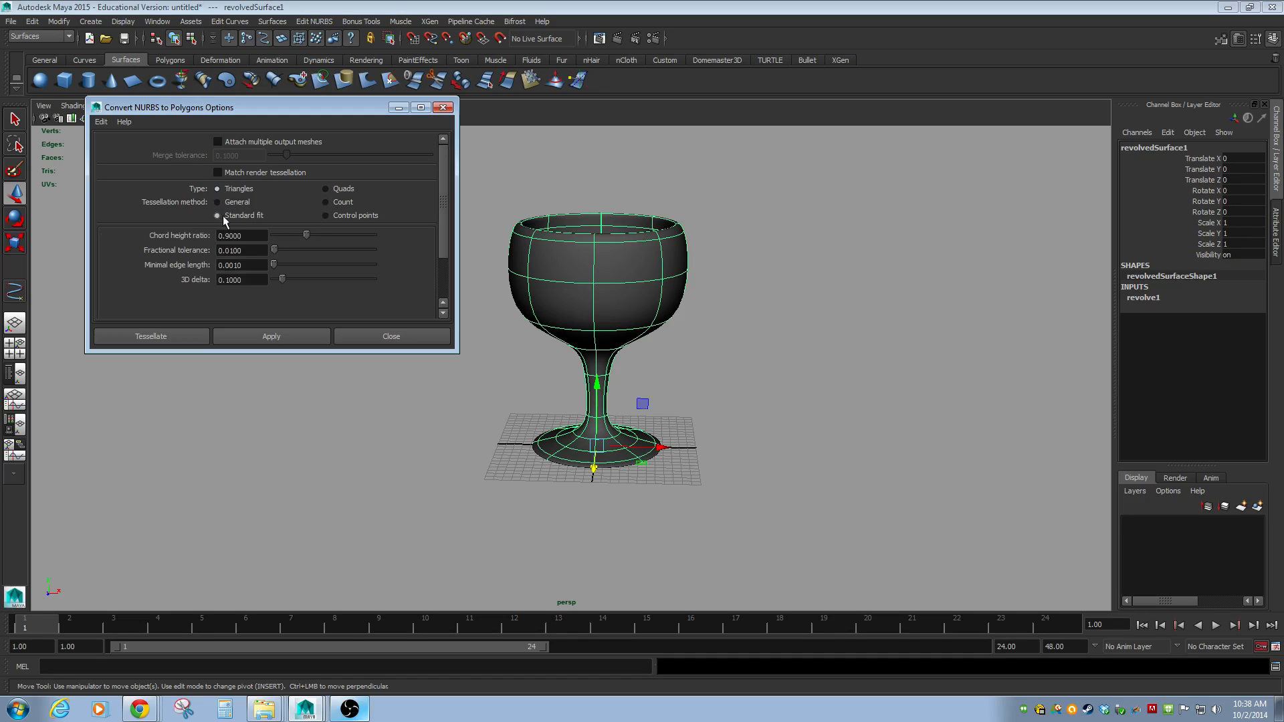
pyautogui.click(324, 215)
pyautogui.click(217, 202)
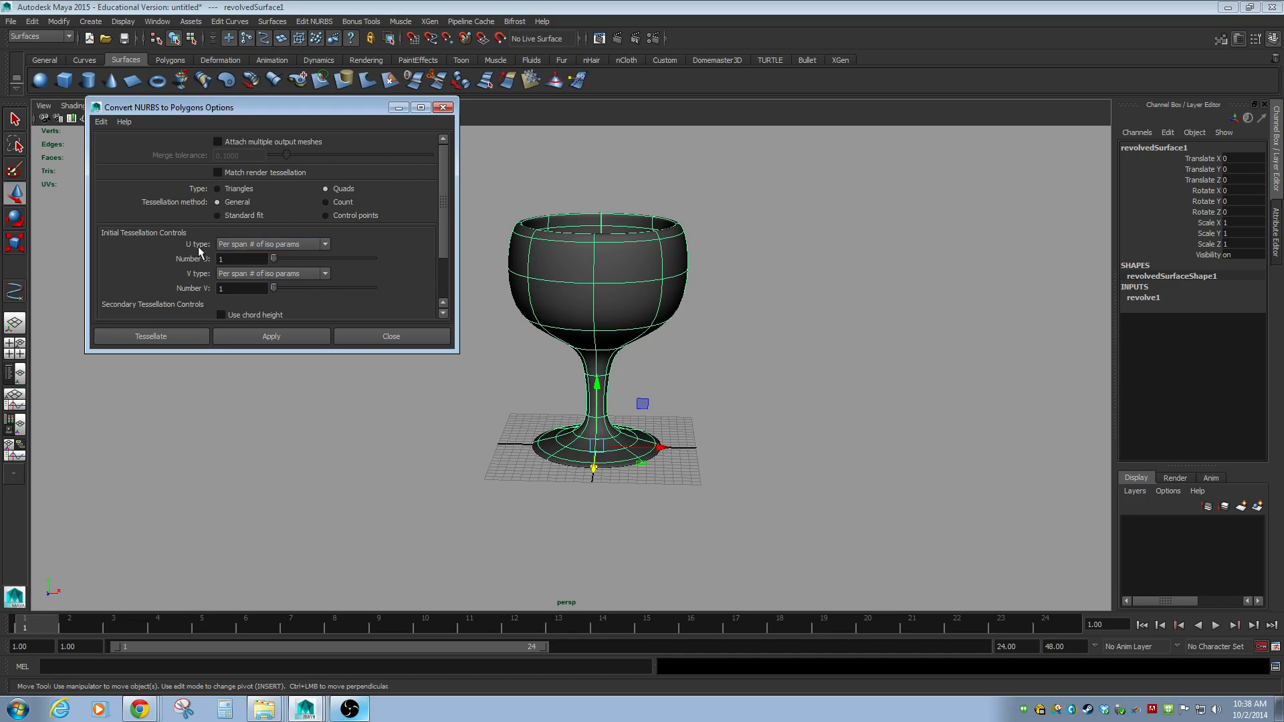
pyautogui.click(324, 244)
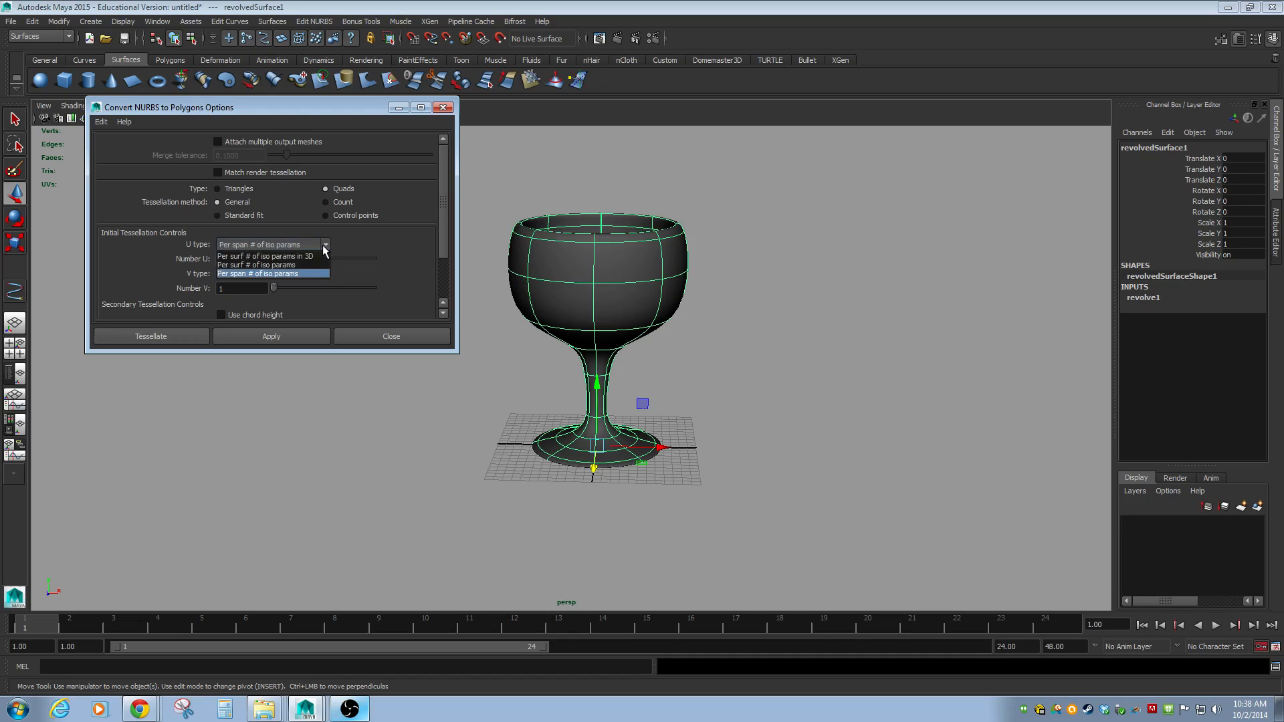
pyautogui.click(280, 274)
pyautogui.click(277, 303)
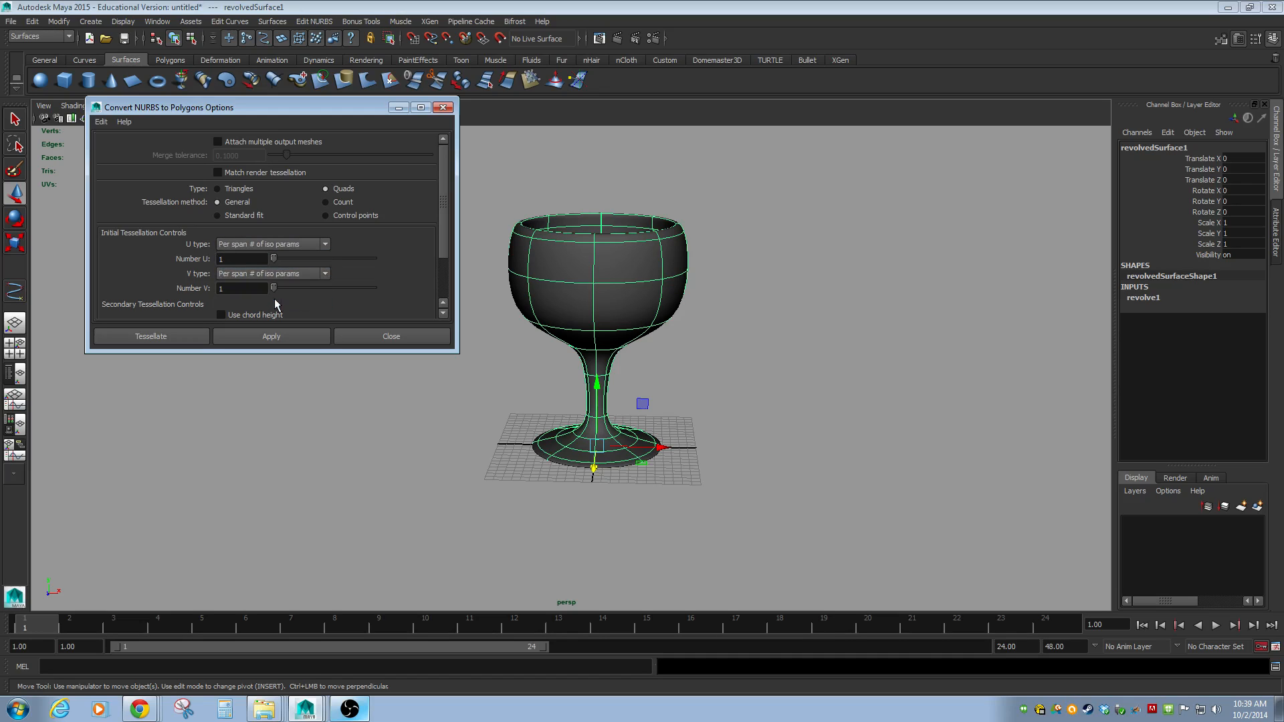
# Set the U and V numbers to 4 and tessellate the glass into a polygon mesh
pyautogui.moveTo(274, 258); pyautogui.dragTo(288, 260)
pyautogui.moveTo(286, 258); pyautogui.dragTo(283, 258)
pyautogui.click(164, 339)
pyautogui.click(315, 309)
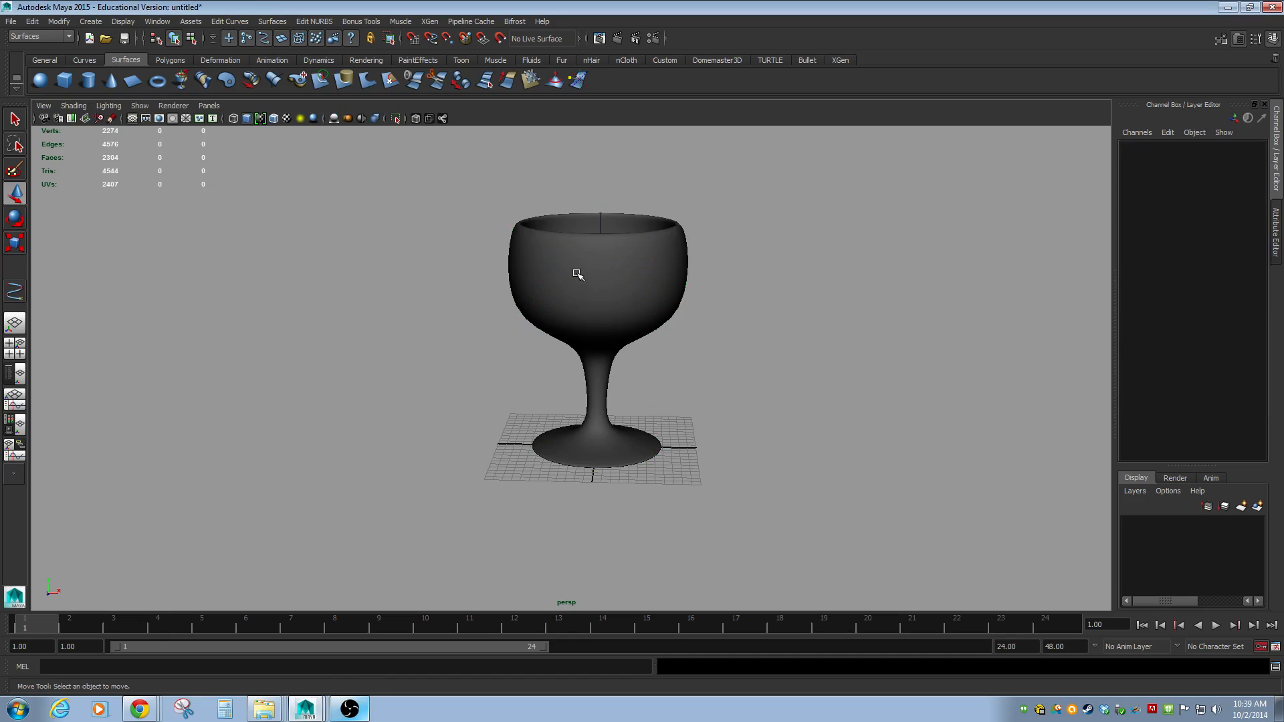
# Move the polygon glass to about -31.4 along X, beside the NURBS original, and compare the two by selecting each
pyautogui.click(576, 272)
pyautogui.moveTo(658, 447); pyautogui.dragTo(444, 378)
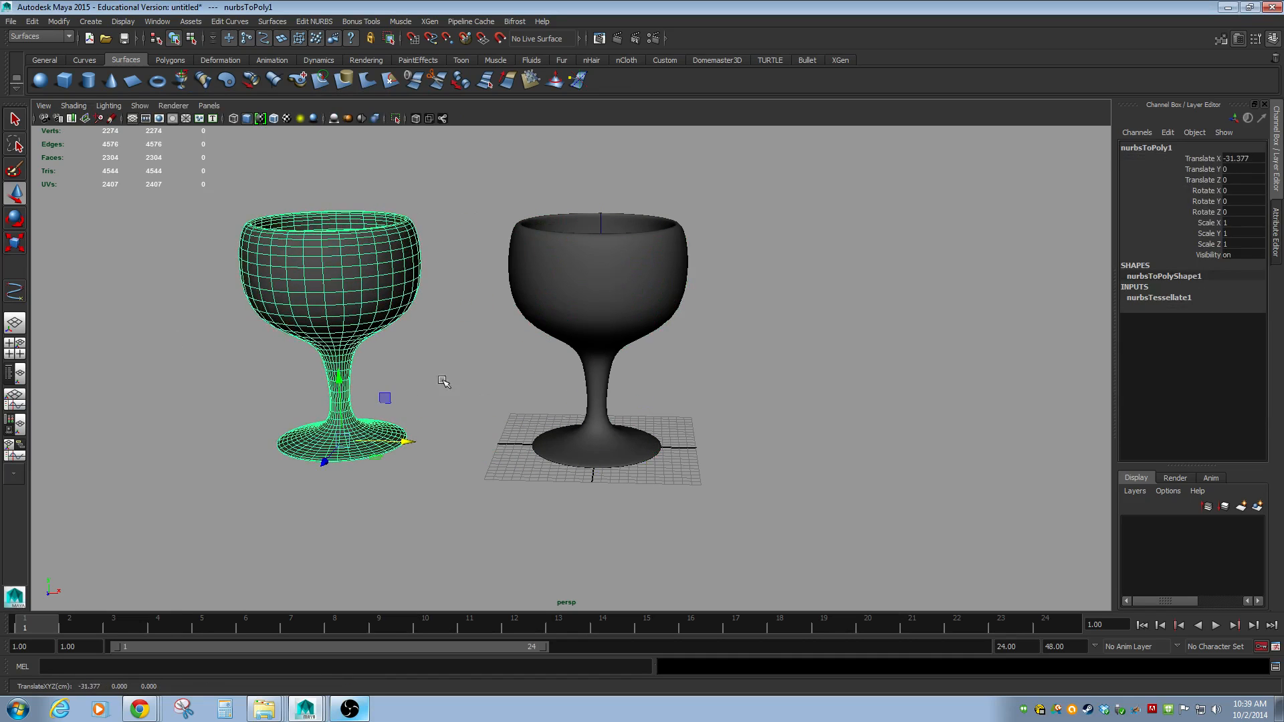
pyautogui.click(455, 358)
pyautogui.click(343, 258)
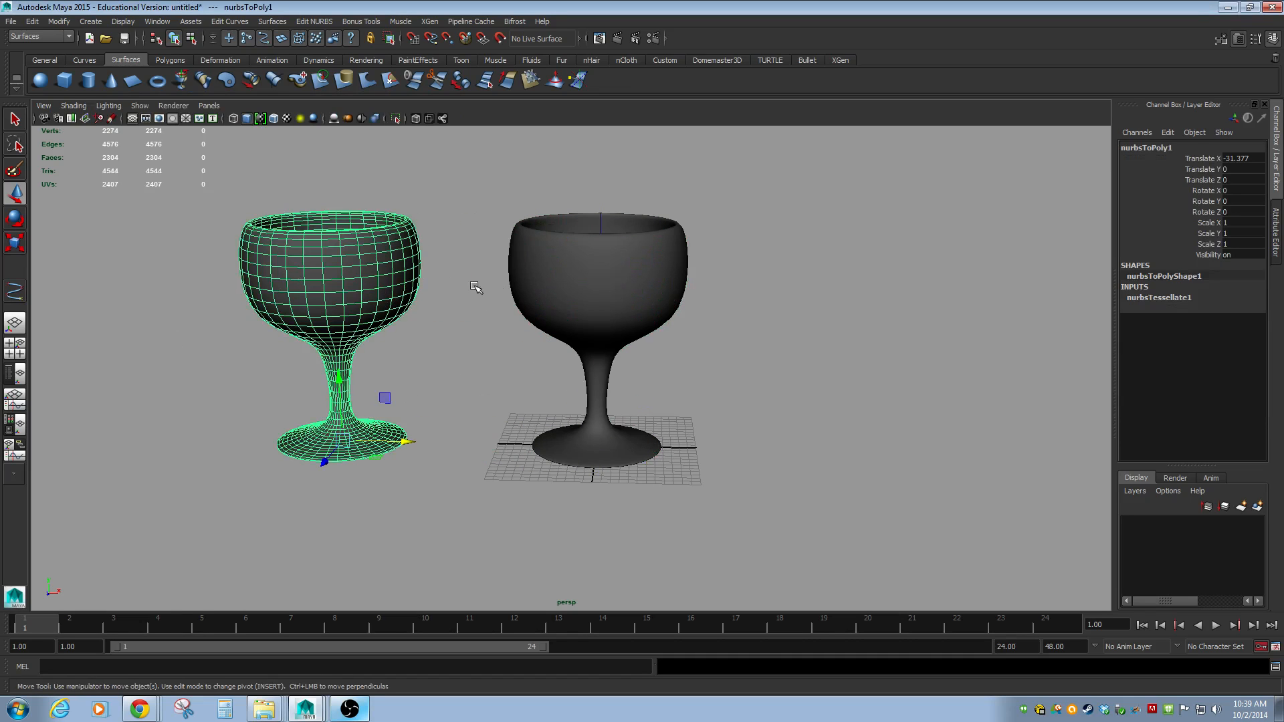
pyautogui.click(520, 289)
pyautogui.click(355, 288)
# Open the polygon glass's tessellation history and set its U Number and V Number to 5
pyautogui.click(1158, 298)
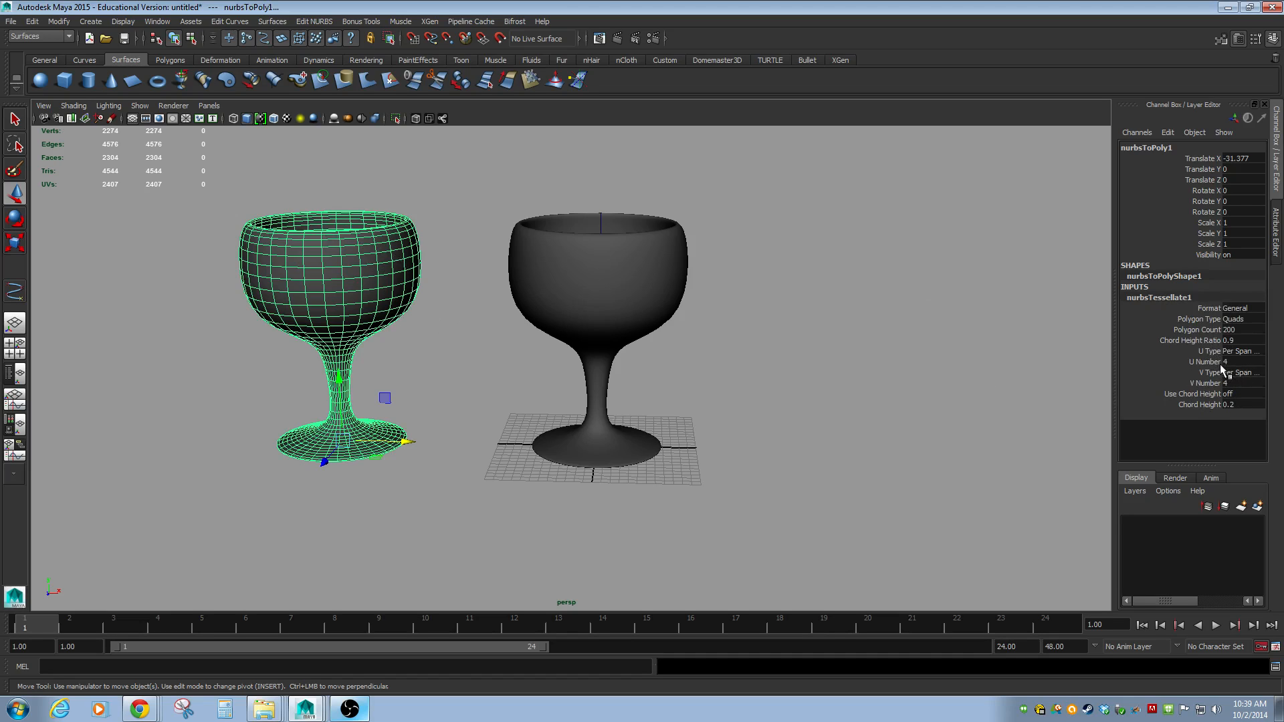
pyautogui.write('5')
pyautogui.press('Return')
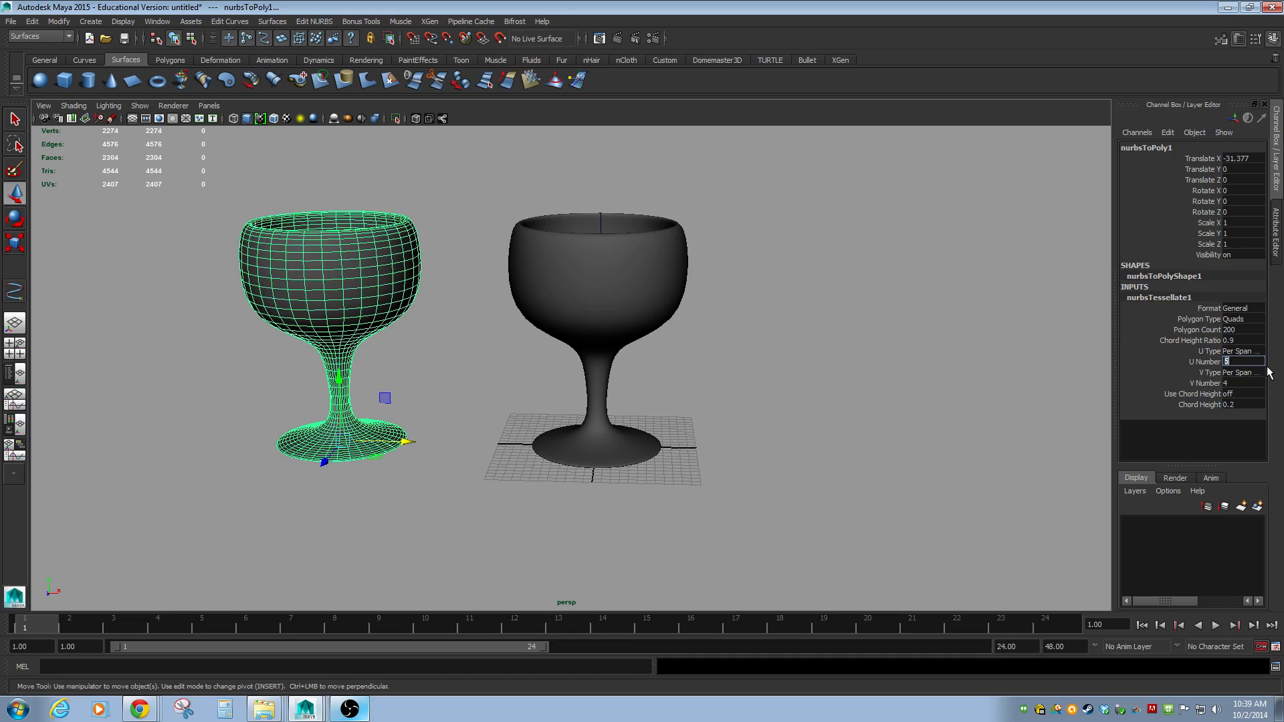
pyautogui.click(1242, 382)
pyautogui.write('5')
pyautogui.press('Return')
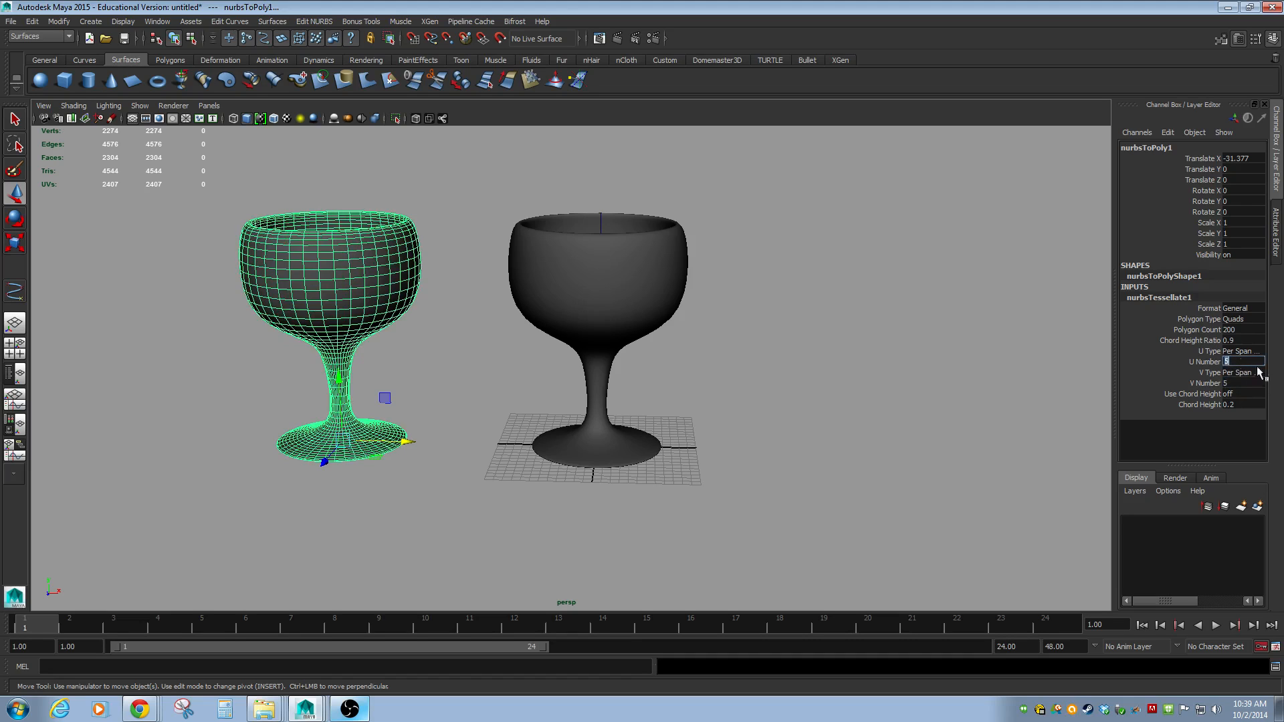
# Coarsen the polygon glass by setting the tessellation's U Number and V Number to 2
pyautogui.click(1235, 361)
pyautogui.write('2')
pyautogui.click(1234, 382)
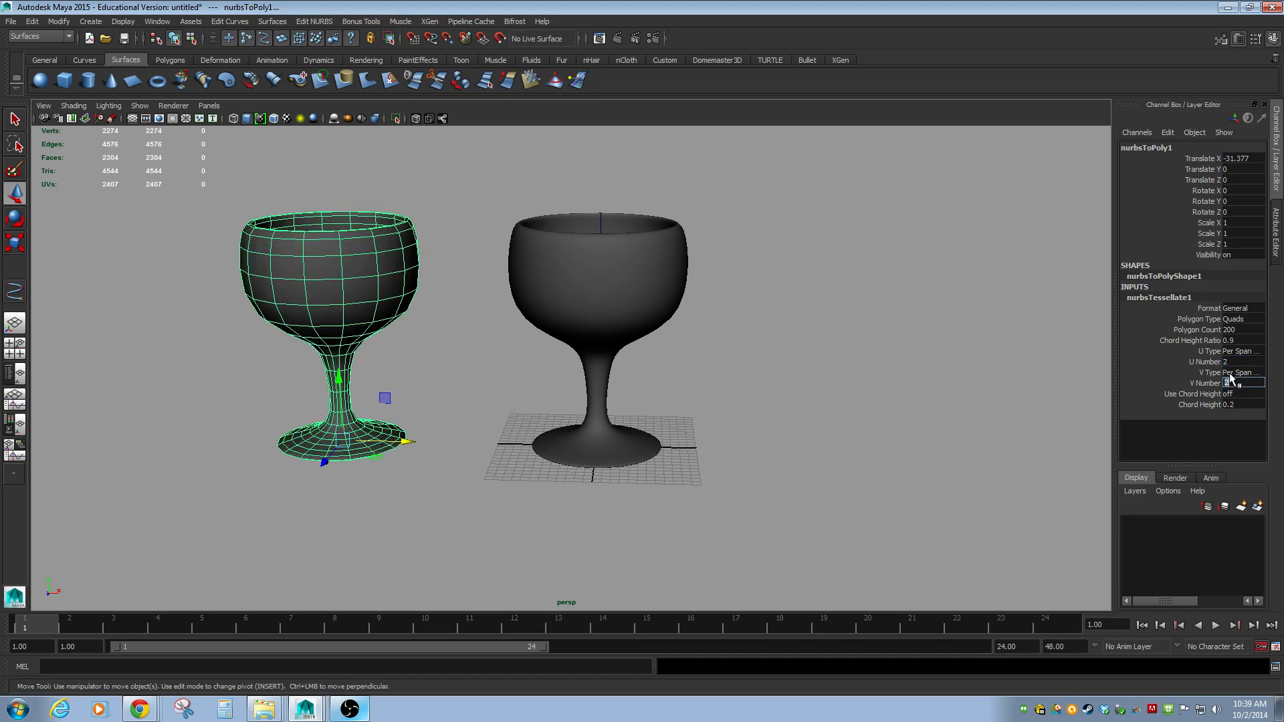
# Refine the polygon glass again by setting the tessellation's U Number and V Number to 5
pyautogui.click(1244, 363)
pyautogui.write('5')
pyautogui.click(1245, 384)
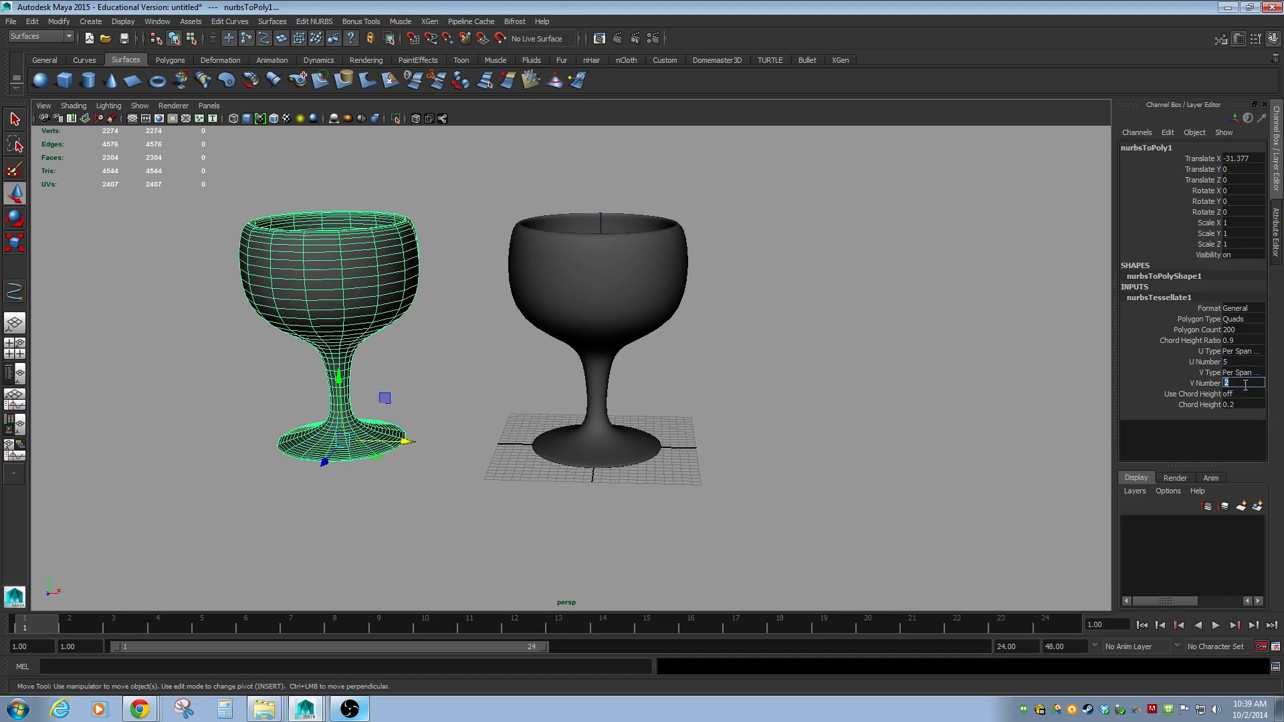
pyautogui.write('5')
pyautogui.press('Return')
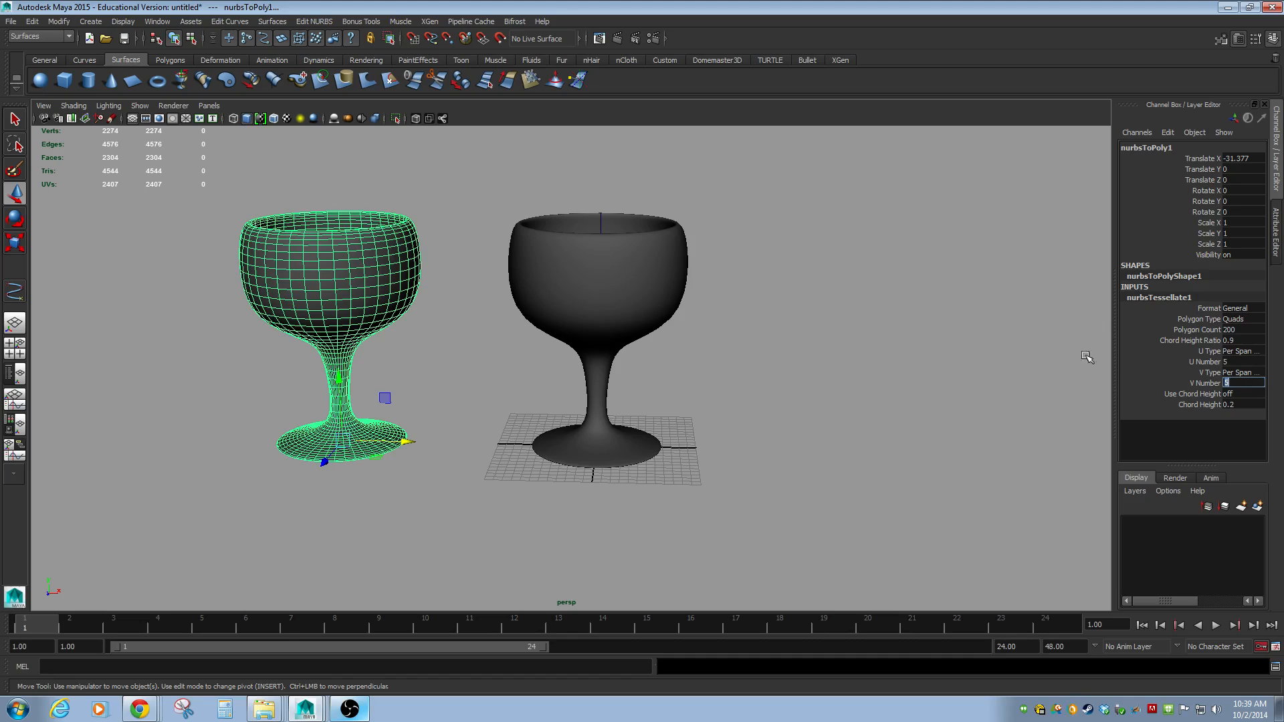
# Set the tessellation's U Number and V Number together to 4 and deselect the polygon glass
pyautogui.moveTo(1240, 364); pyautogui.dragTo(1244, 372)
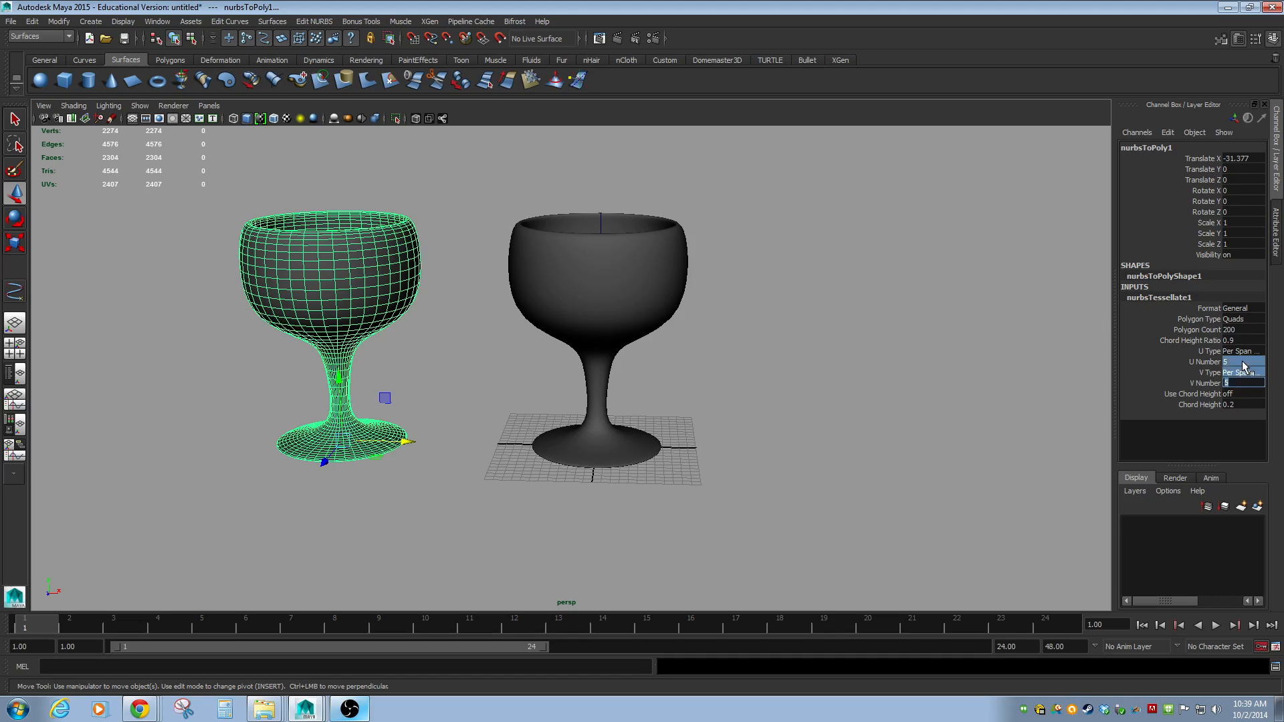
pyautogui.write('4')
pyautogui.press('Return')
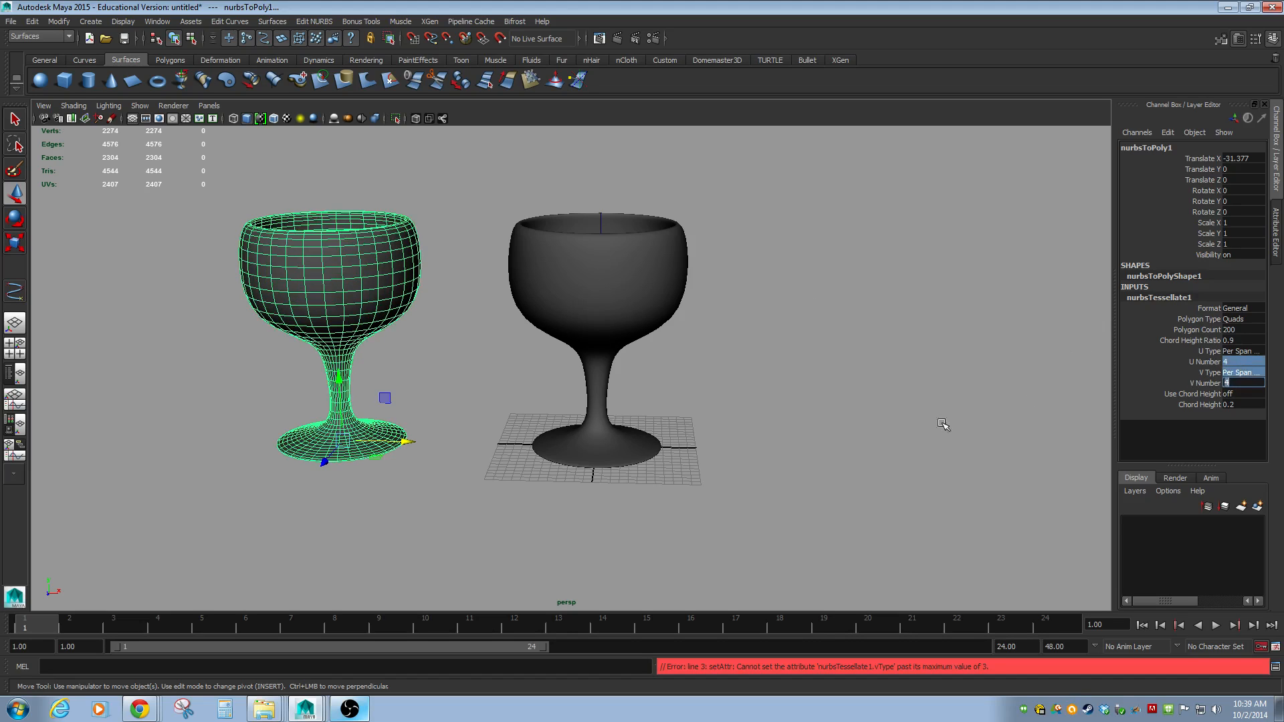
pyautogui.click(870, 445)
# Select the NURBS glass's profile curve, move it about -6.9 along Z, and undo the move
pyautogui.click(363, 311)
pyautogui.keyDown('alt'); pyautogui.moveTo(364, 309); pyautogui.dragTo(550, 367); pyautogui.keyUp('alt')
pyautogui.click(389, 369)
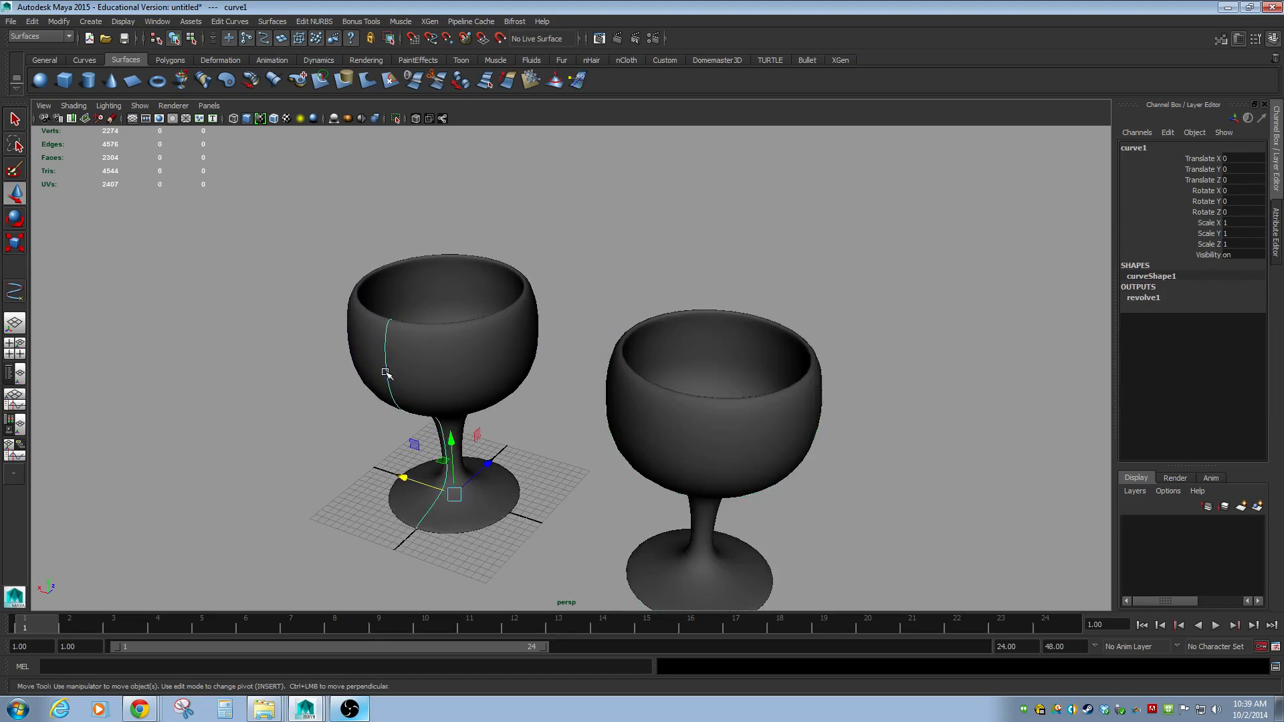
pyautogui.moveTo(490, 467); pyautogui.dragTo(427, 475)
pyautogui.hotkey('ctrl', 'z')
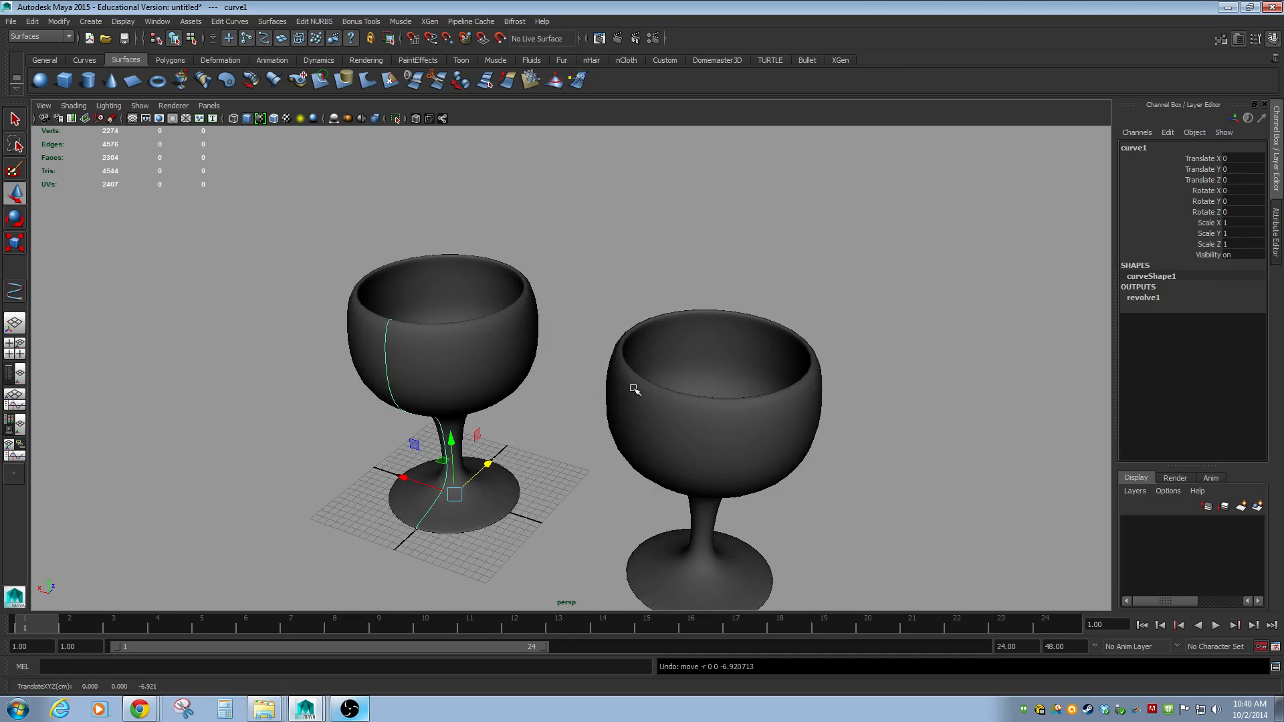
# Select the polygon glass and graph its input and output connections in the Node Editor
pyautogui.click(750, 437)
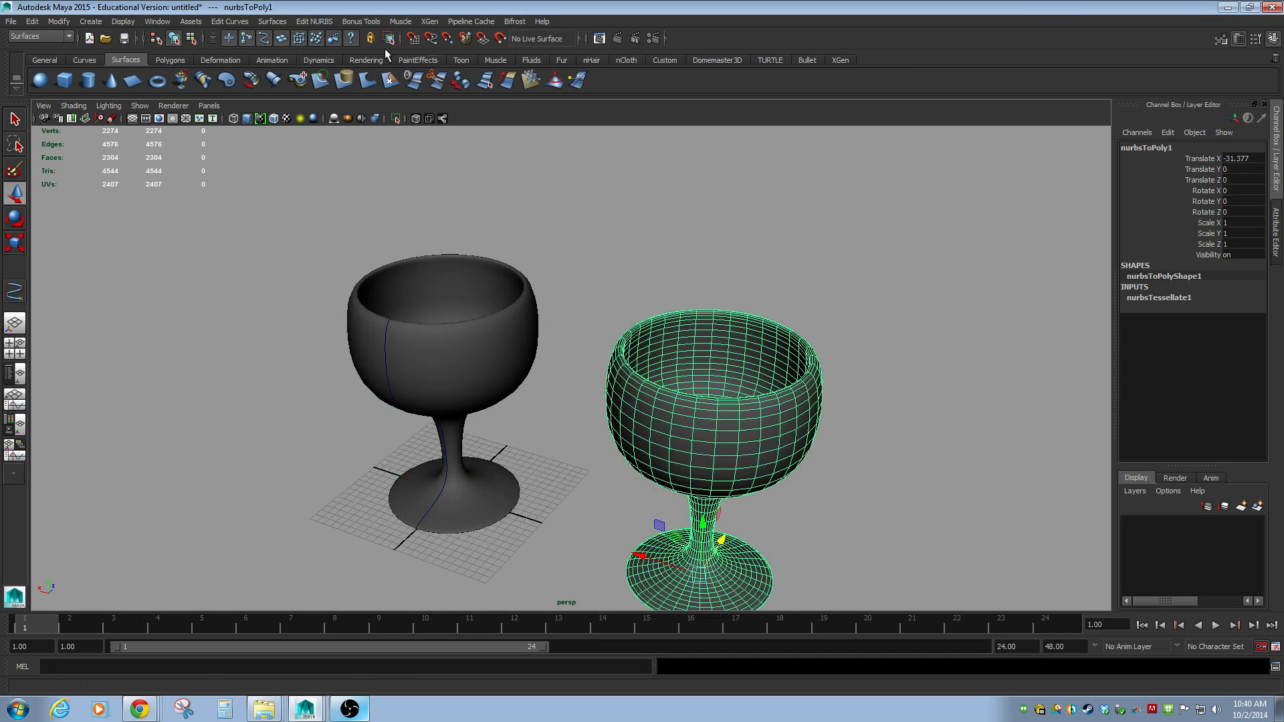
pyautogui.click(123, 22)
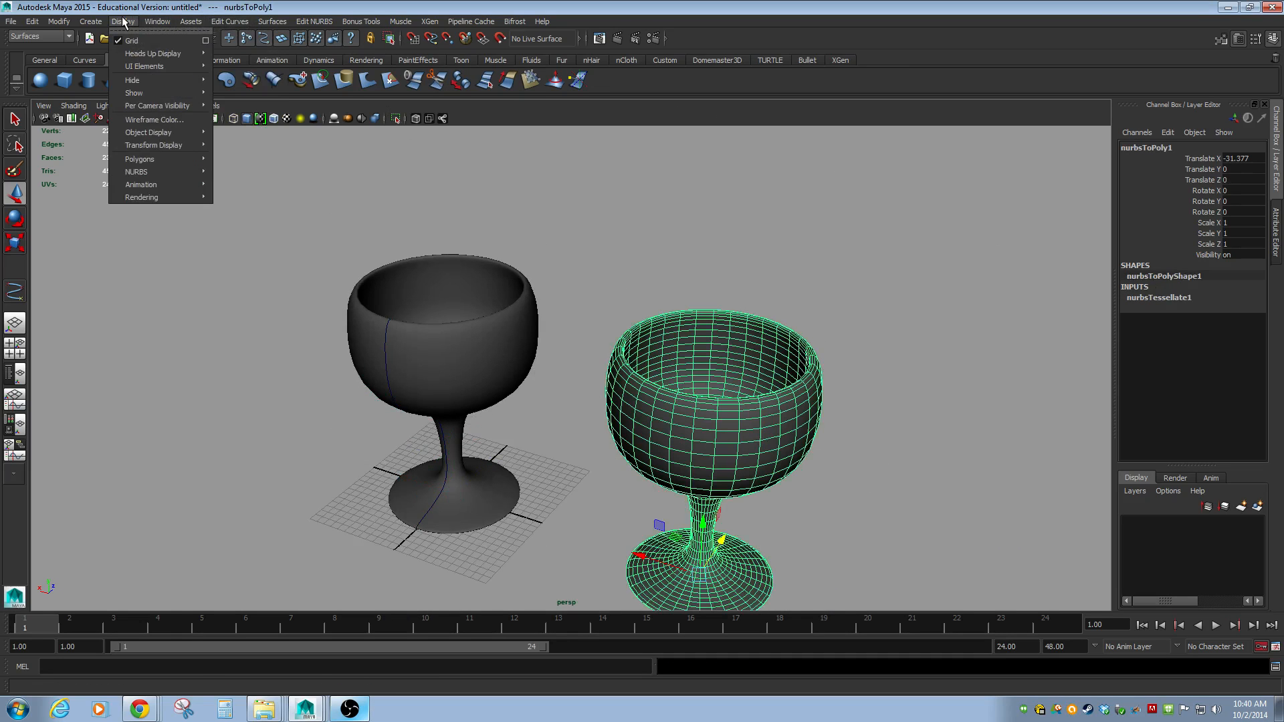
pyautogui.moveTo(91, 23)
pyautogui.moveTo(159, 23)
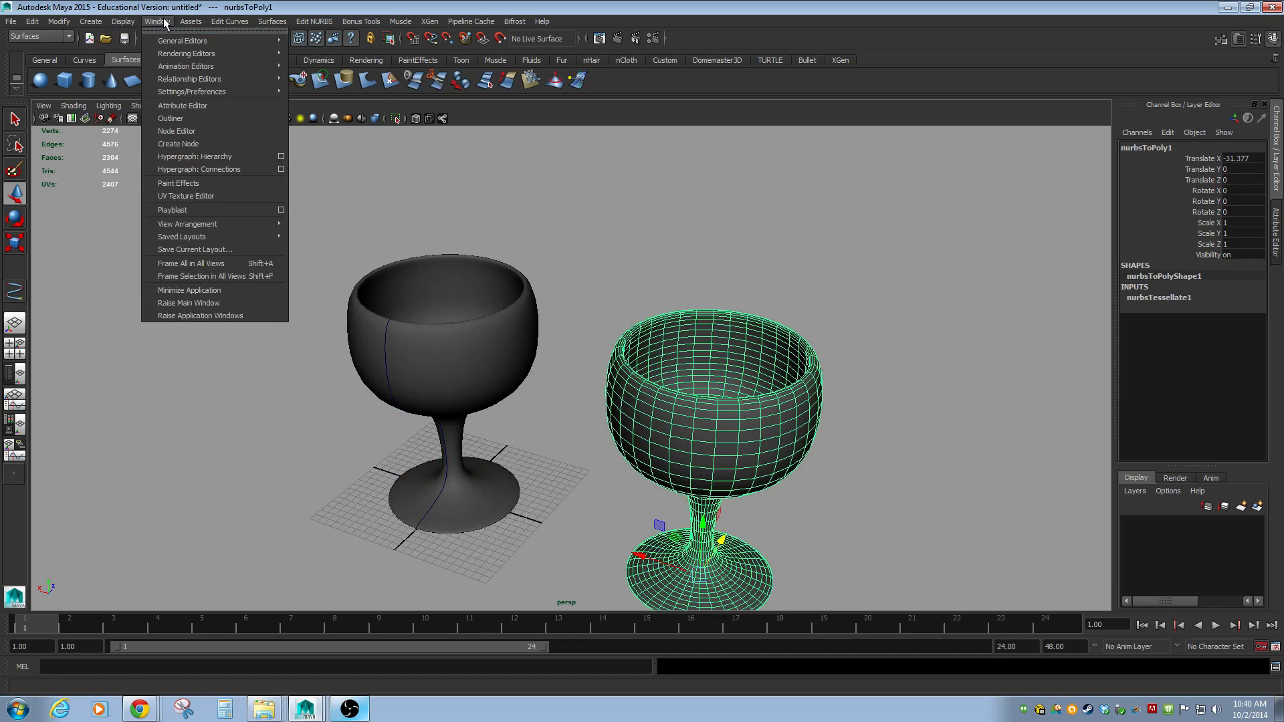
pyautogui.click(172, 132)
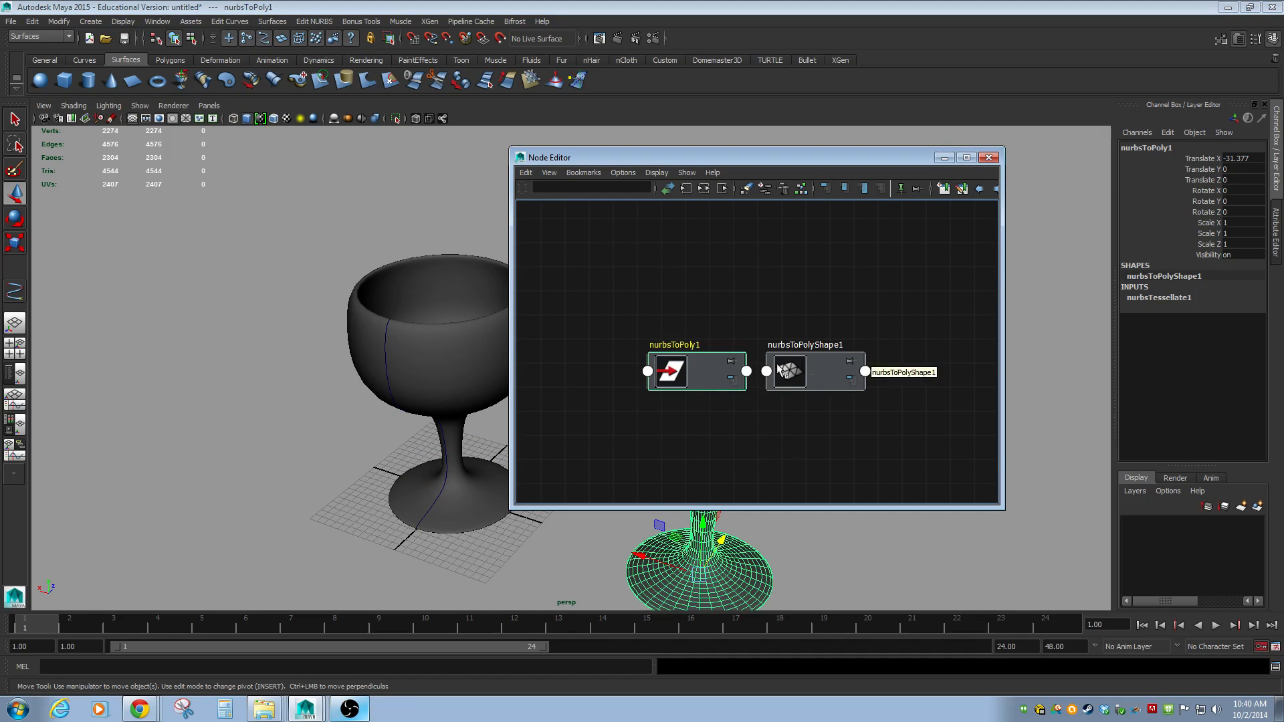
pyautogui.click(705, 190)
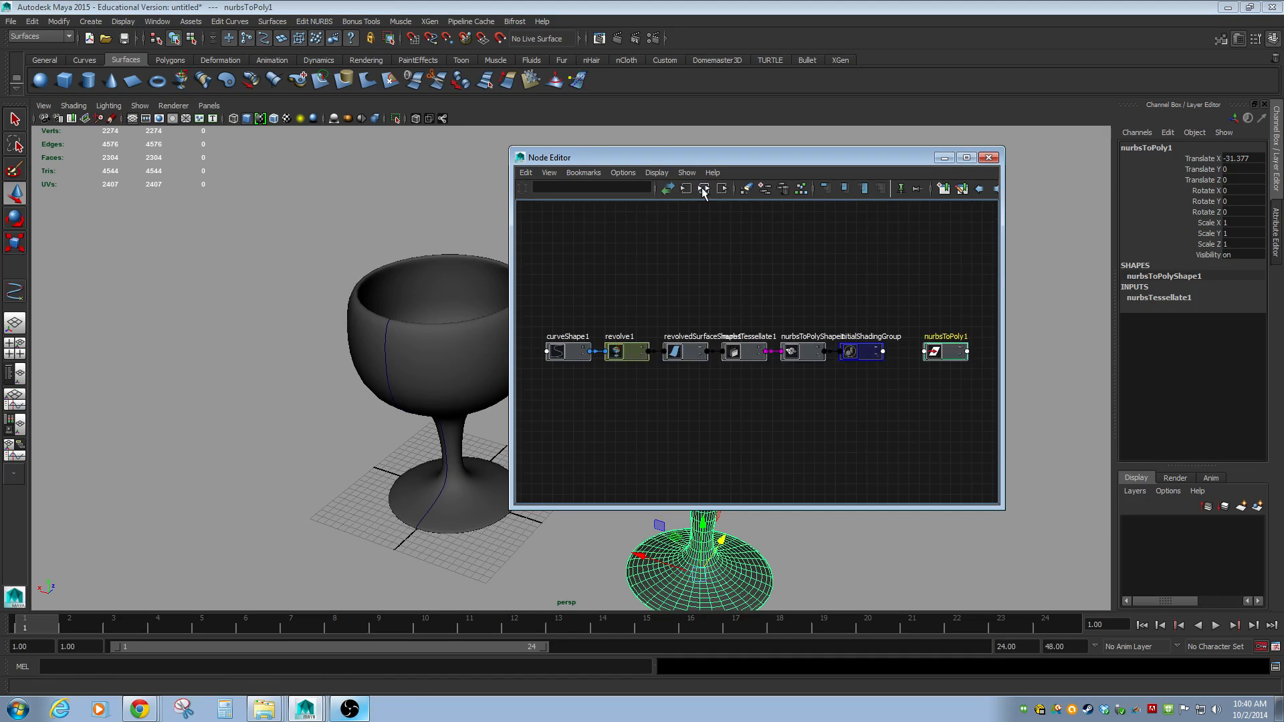
# Examine the history chain by selecting the curve shape, revolve, revolved surface, tessellation and polygon shape nodes in turn
pyautogui.click(565, 355)
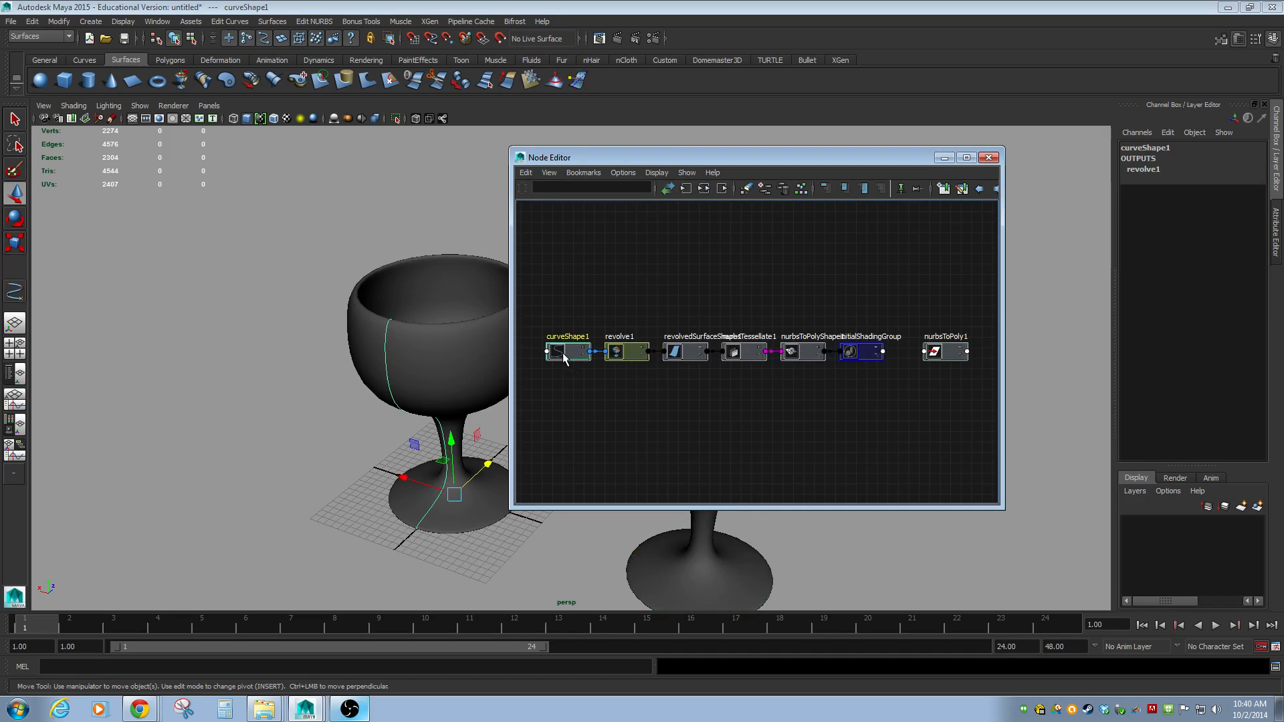
pyautogui.click(632, 355)
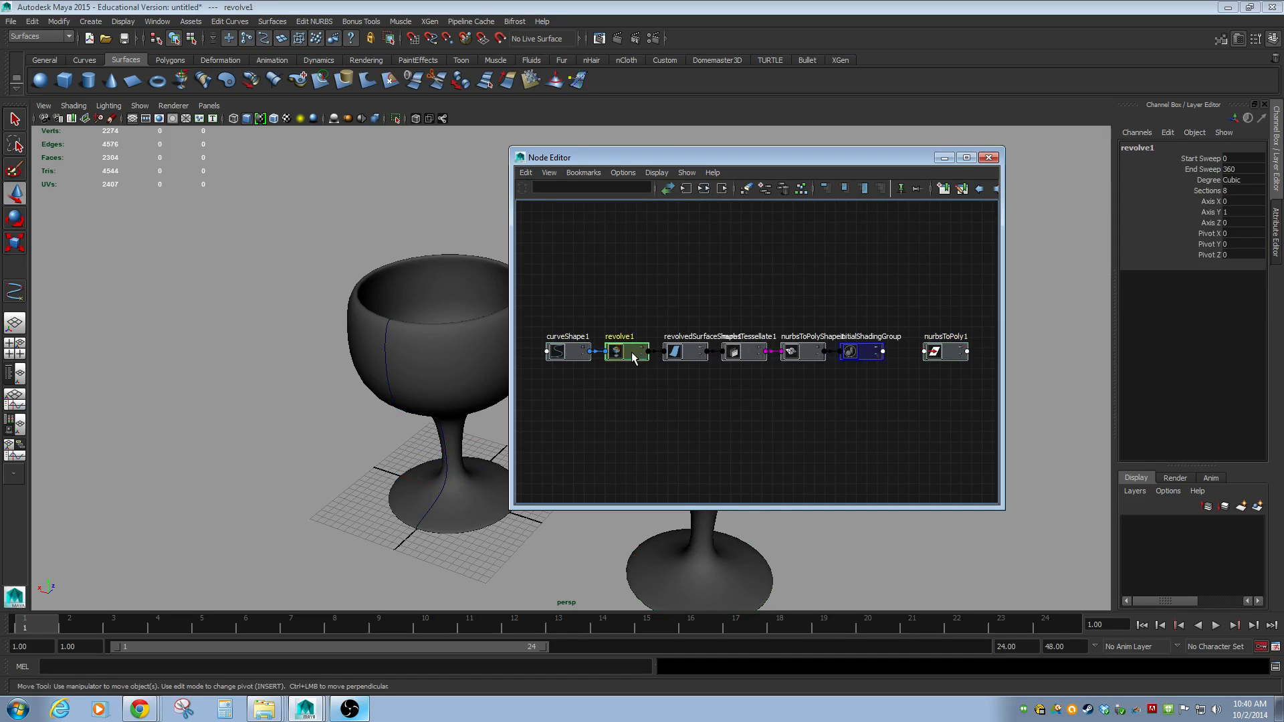
pyautogui.click(684, 353)
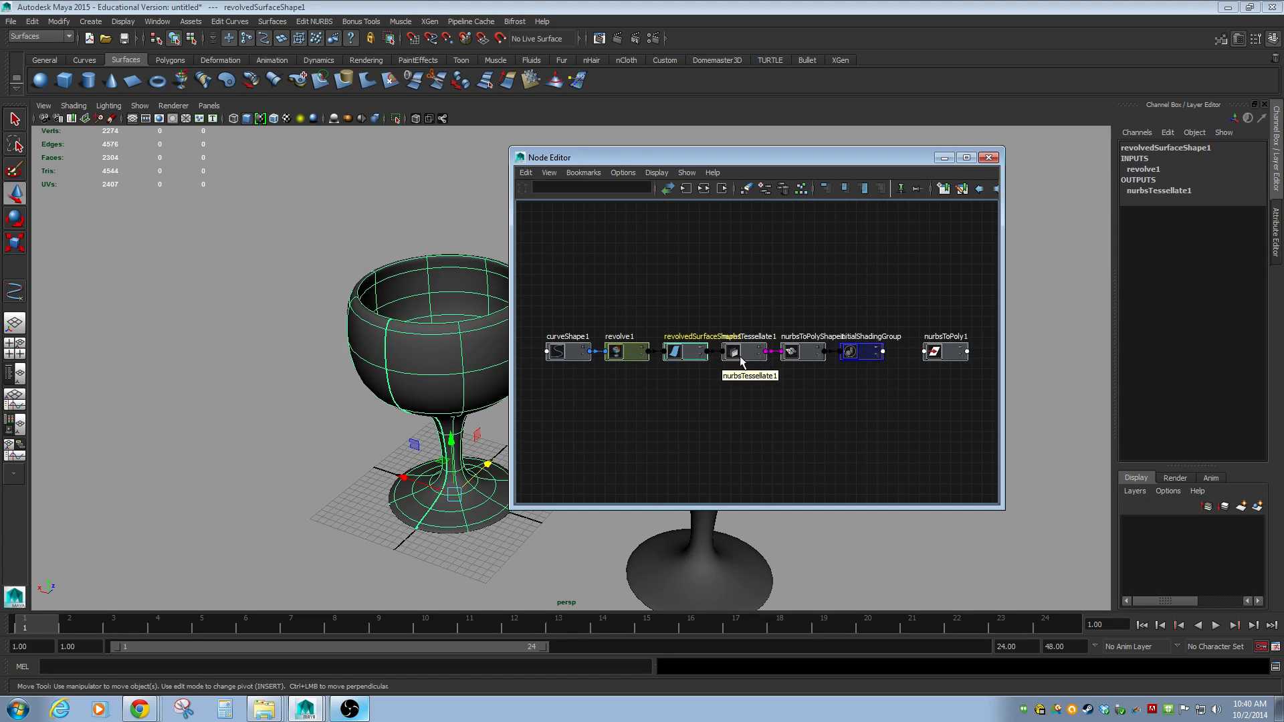
pyautogui.click(745, 357)
pyautogui.click(806, 356)
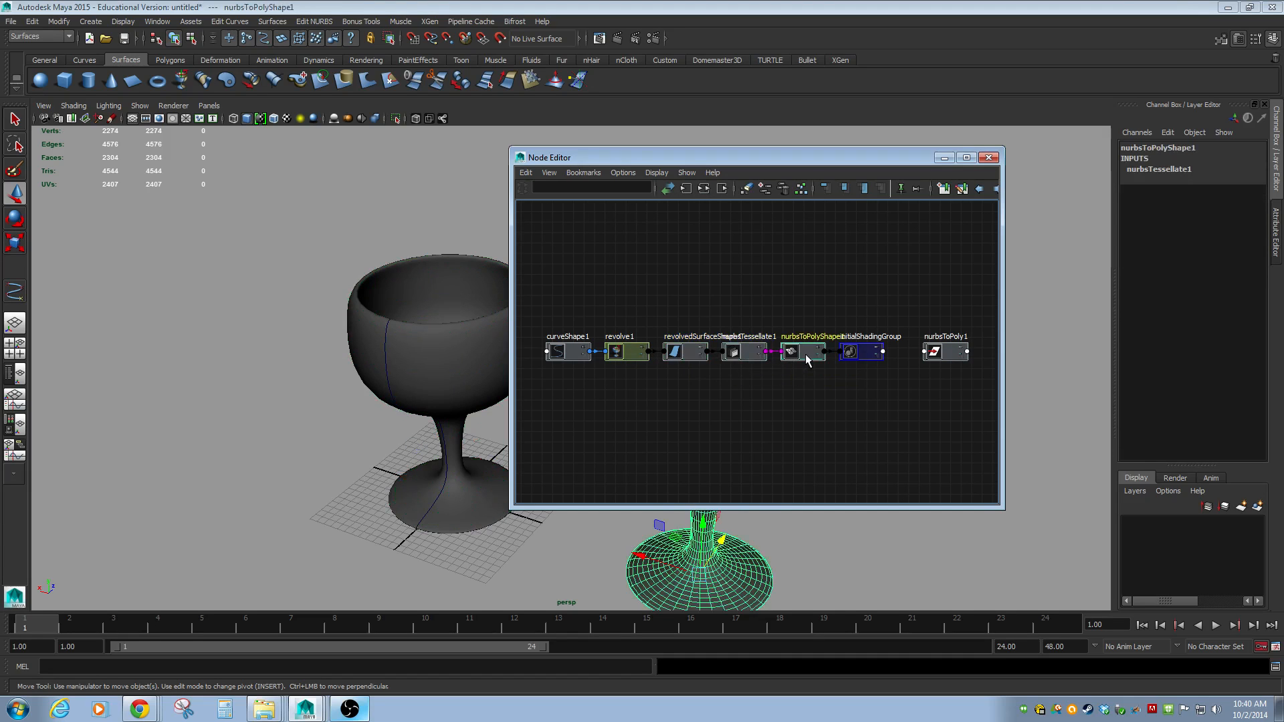
# Examine the initialShadingGroup node, moving the Node Editor clear of the two glasses and selecting the polygon glass
pyautogui.click(859, 355)
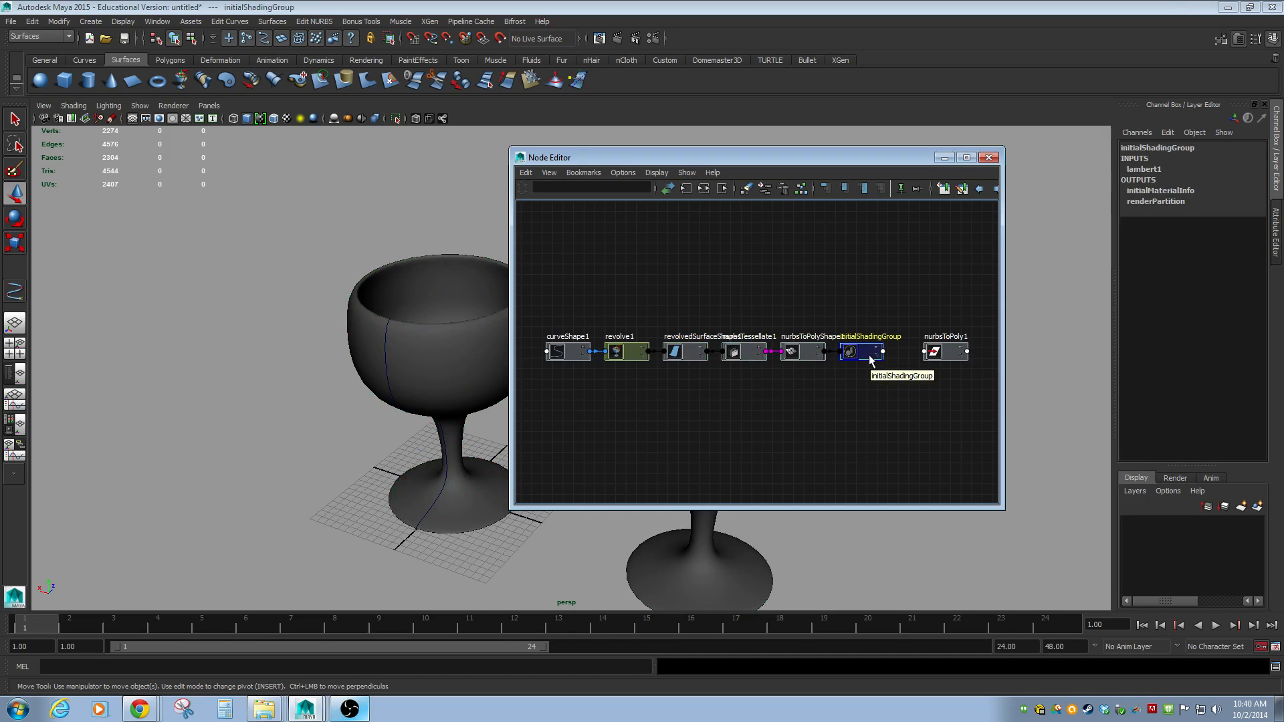
pyautogui.moveTo(734, 158); pyautogui.dragTo(960, 42)
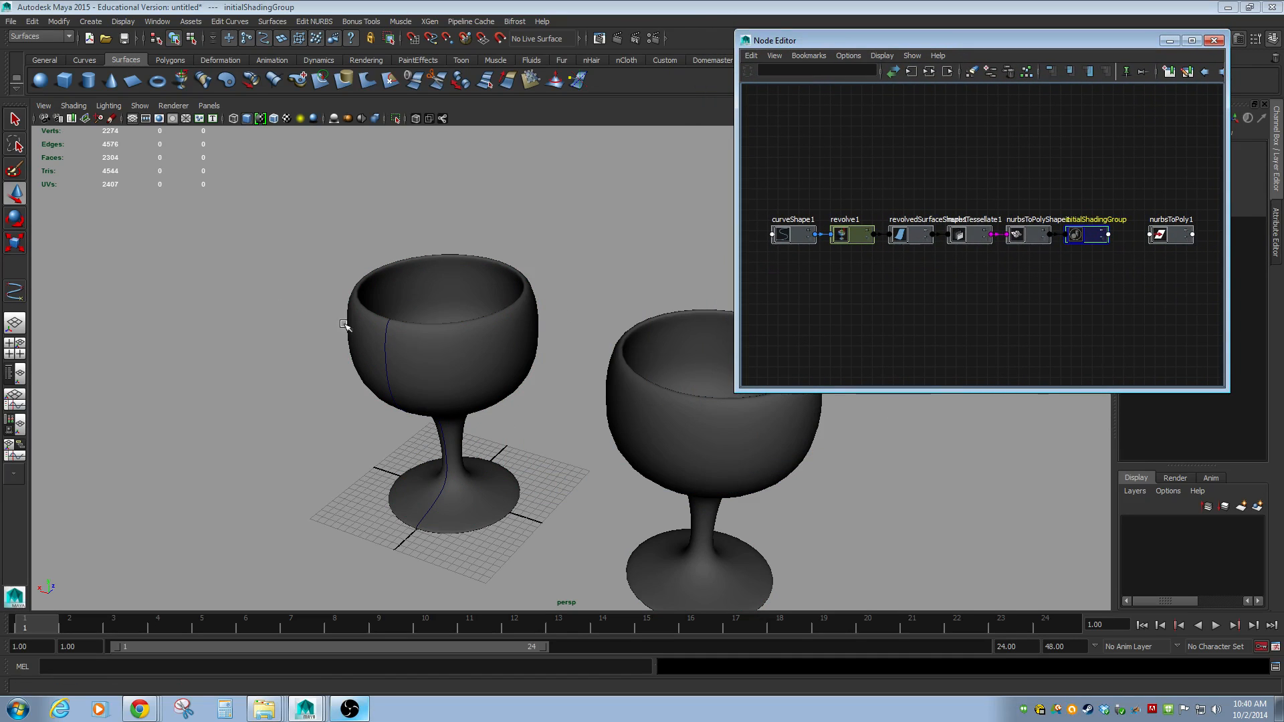
pyautogui.click(710, 446)
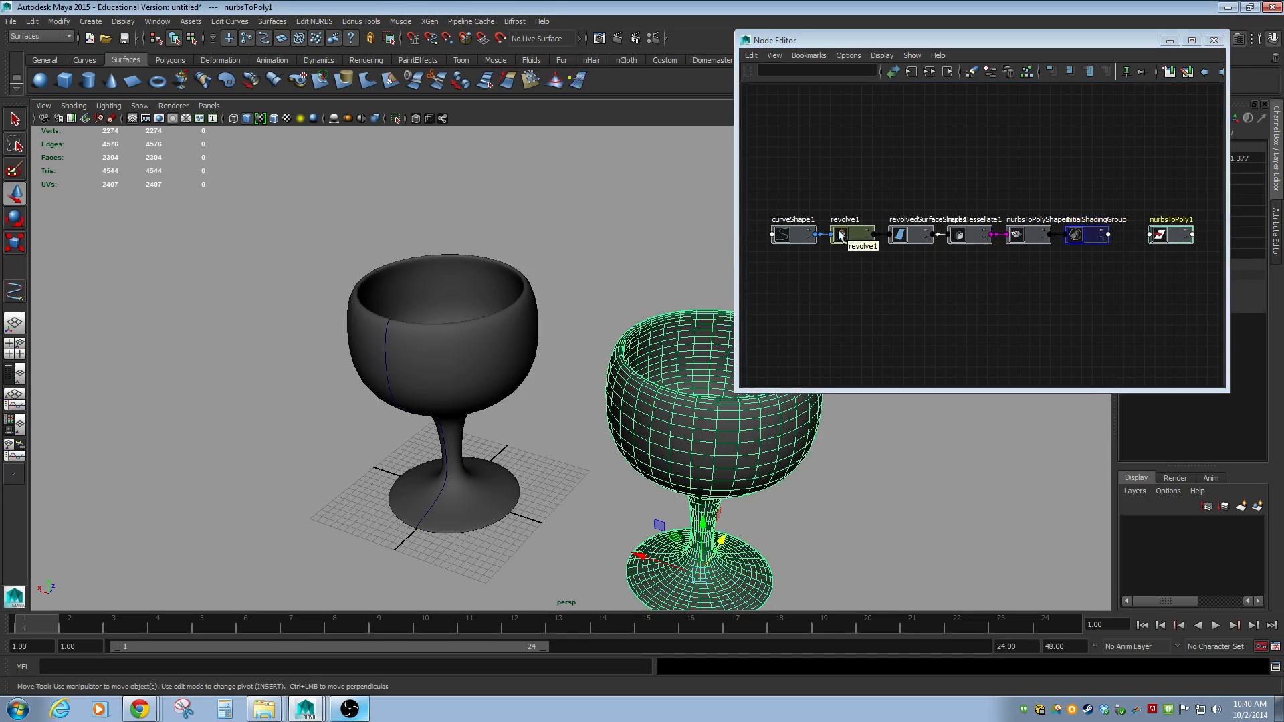
# Expand the attributes of the revolve1 and revolvedSurfaceShape1 nodes, spacing out the curve shape and surface nodes in the graph
pyautogui.moveTo(796, 239); pyautogui.dragTo(788, 217)
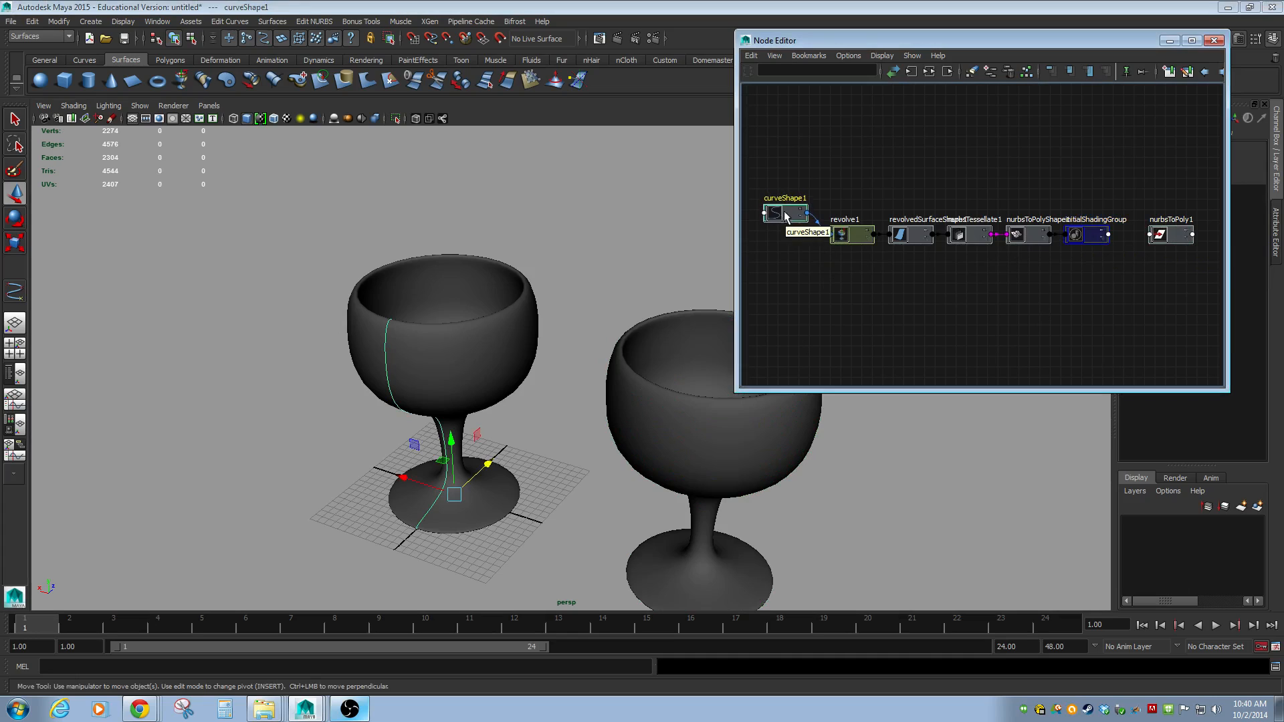
pyautogui.click(867, 244)
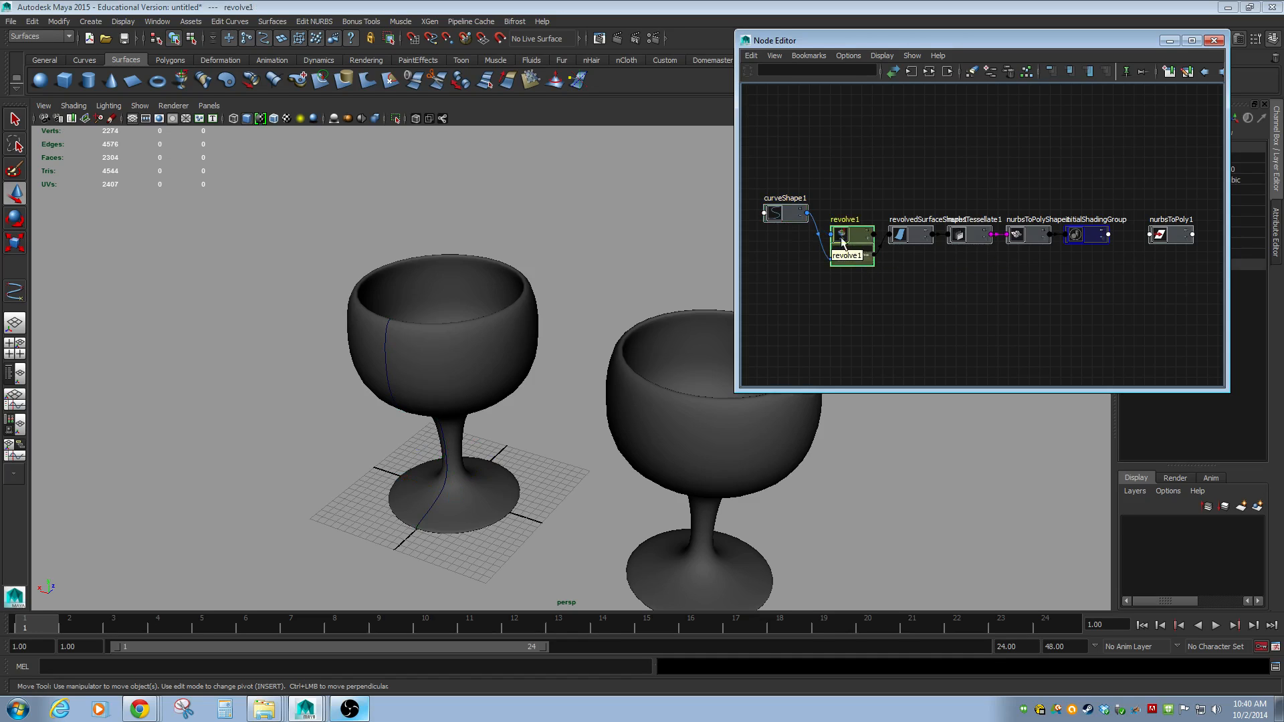
pyautogui.click(869, 242)
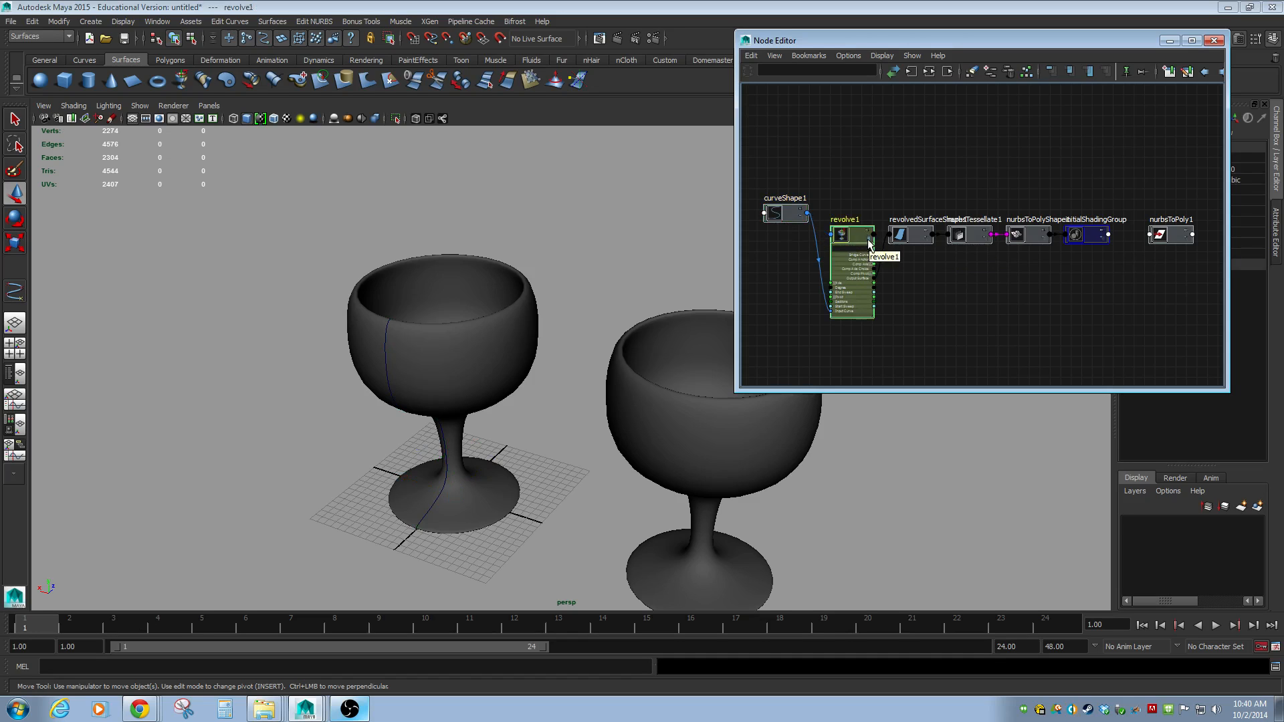
pyautogui.click(921, 242)
pyautogui.click(926, 238)
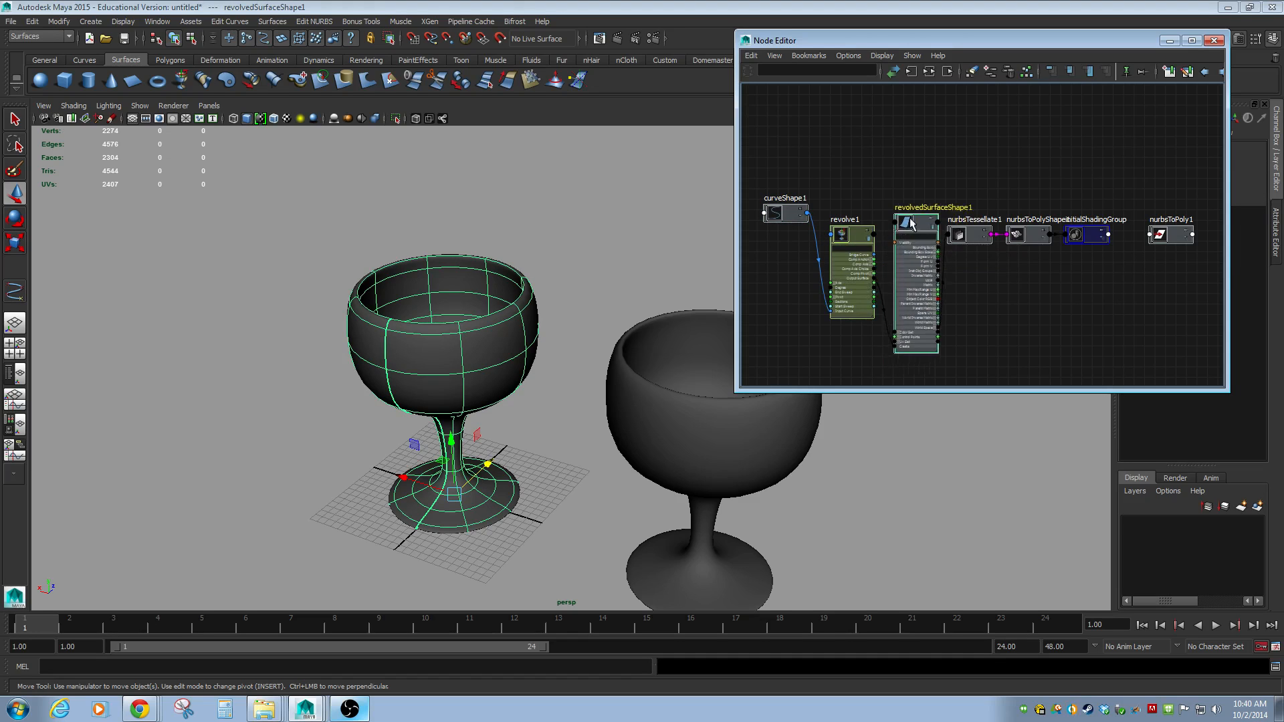
pyautogui.moveTo(911, 222)
pyautogui.mouseDown()
pyautogui.moveTo(879, 159)
pyautogui.moveTo(910, 208)
pyautogui.mouseUp()
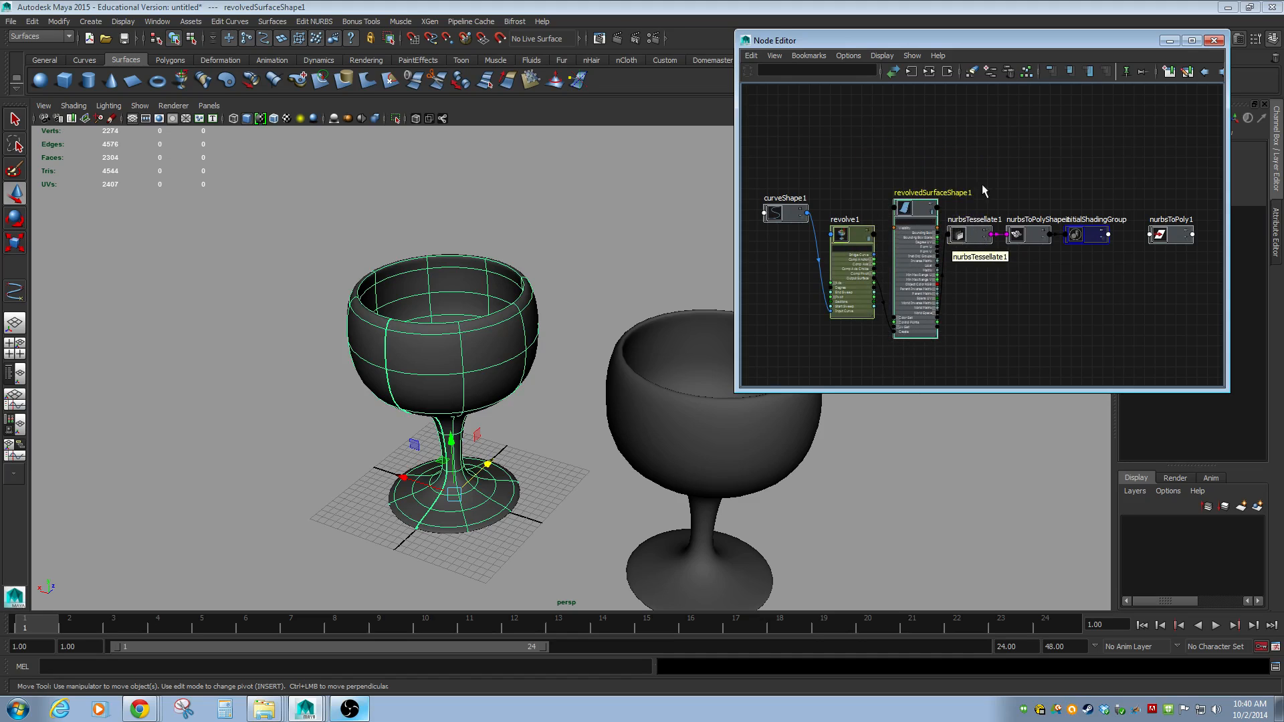
# Move the tessellation, polygon shape and shading group nodes lower in the graph and expand the surface node's Color Set attribute
pyautogui.moveTo(985, 178); pyautogui.dragTo(1197, 271)
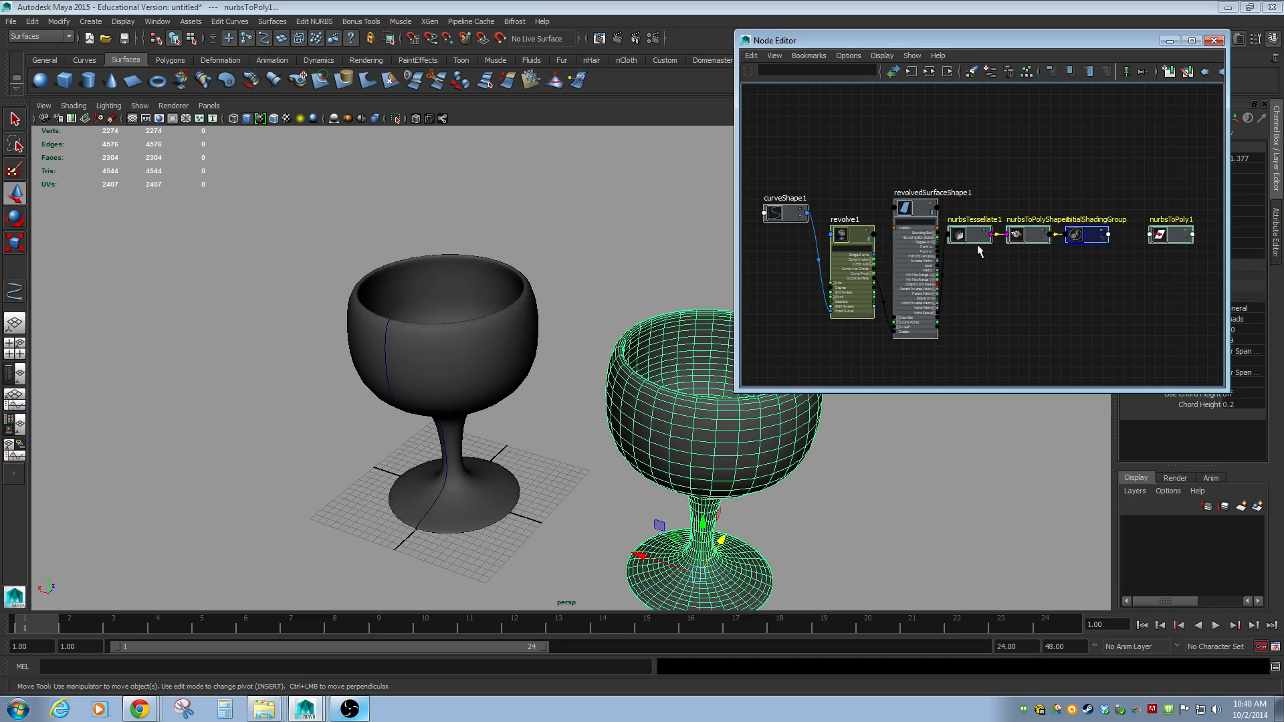
pyautogui.moveTo(977, 246); pyautogui.dragTo(1020, 334)
pyautogui.scroll(5, 923, 302)
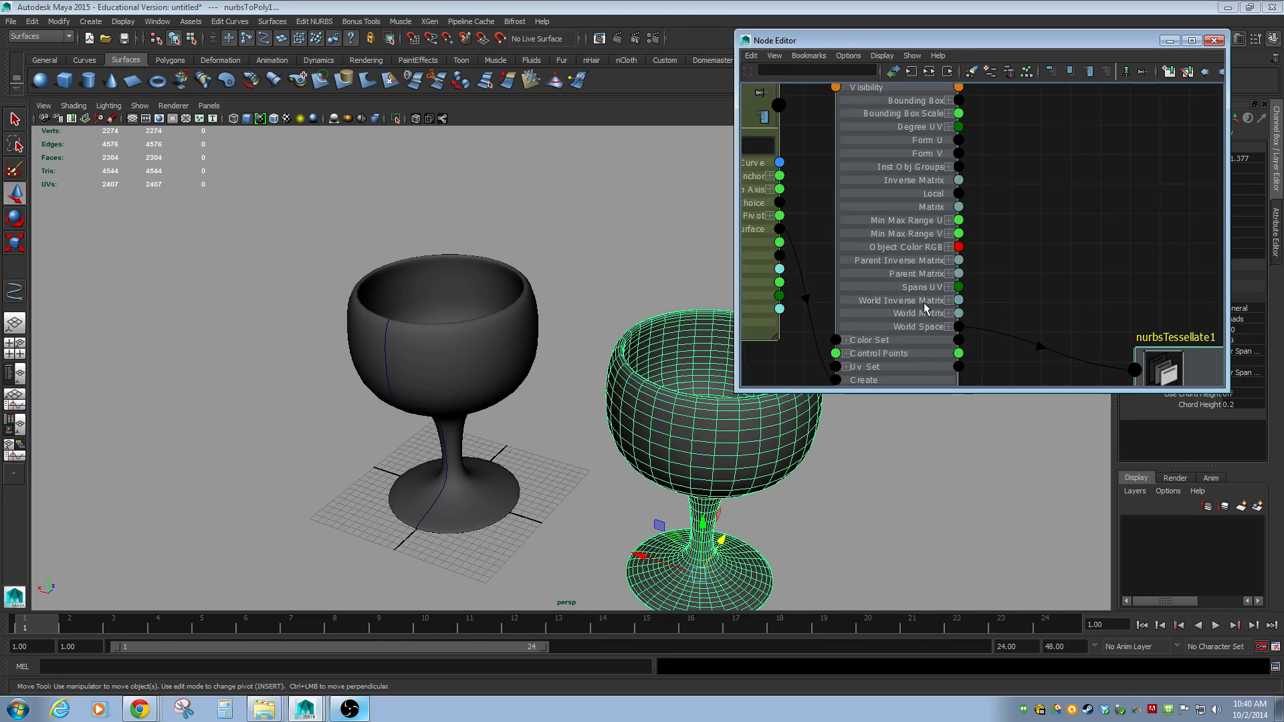
pyautogui.scroll(-2, 924, 302)
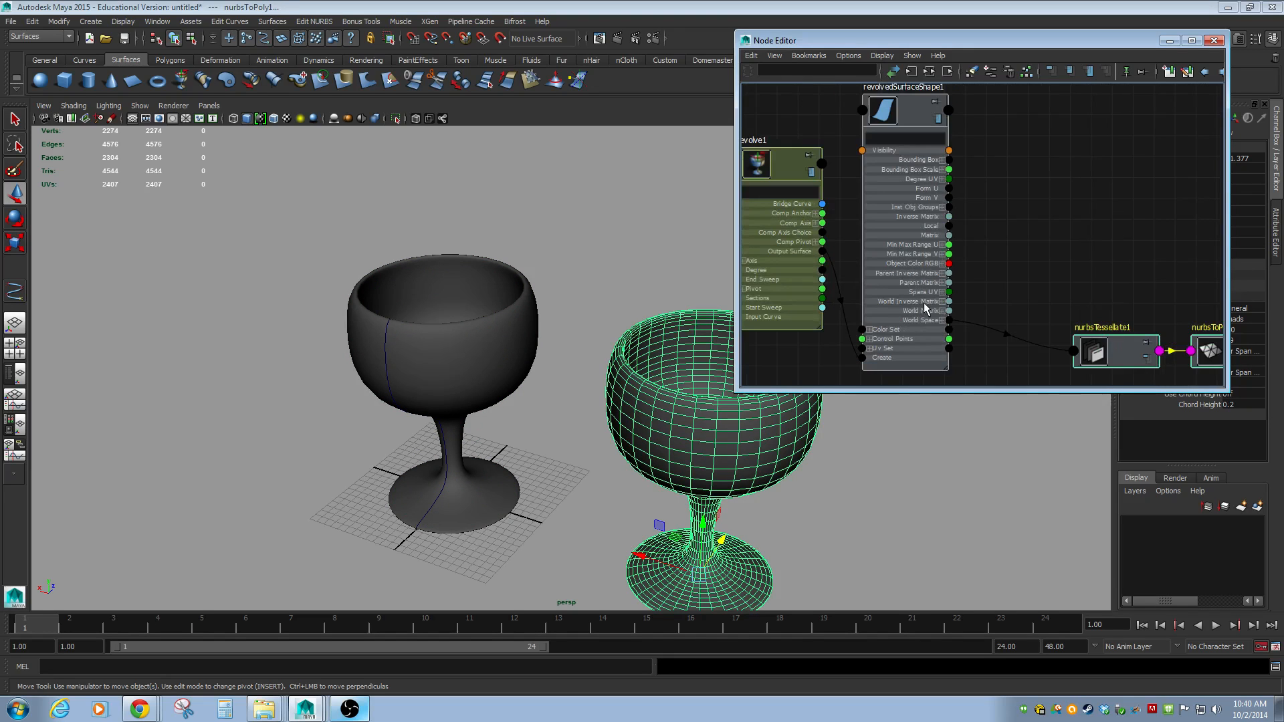
pyautogui.click(869, 330)
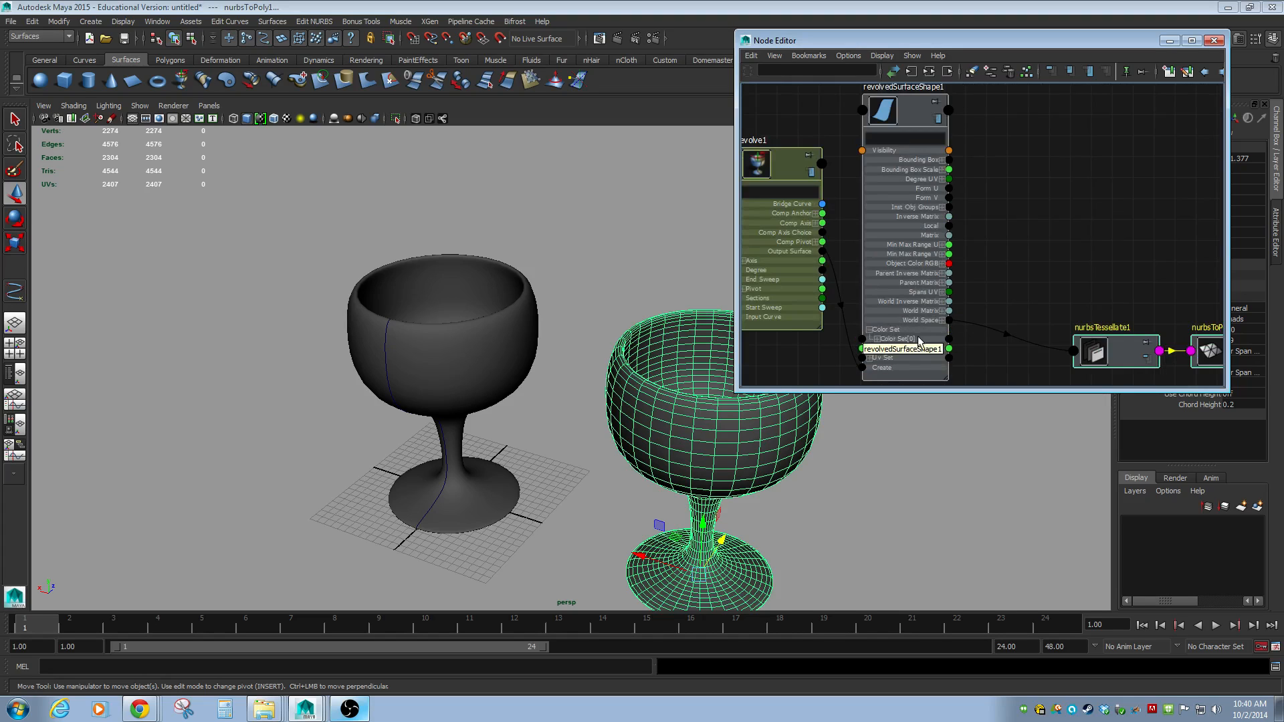
pyautogui.scroll(-3, 917, 335)
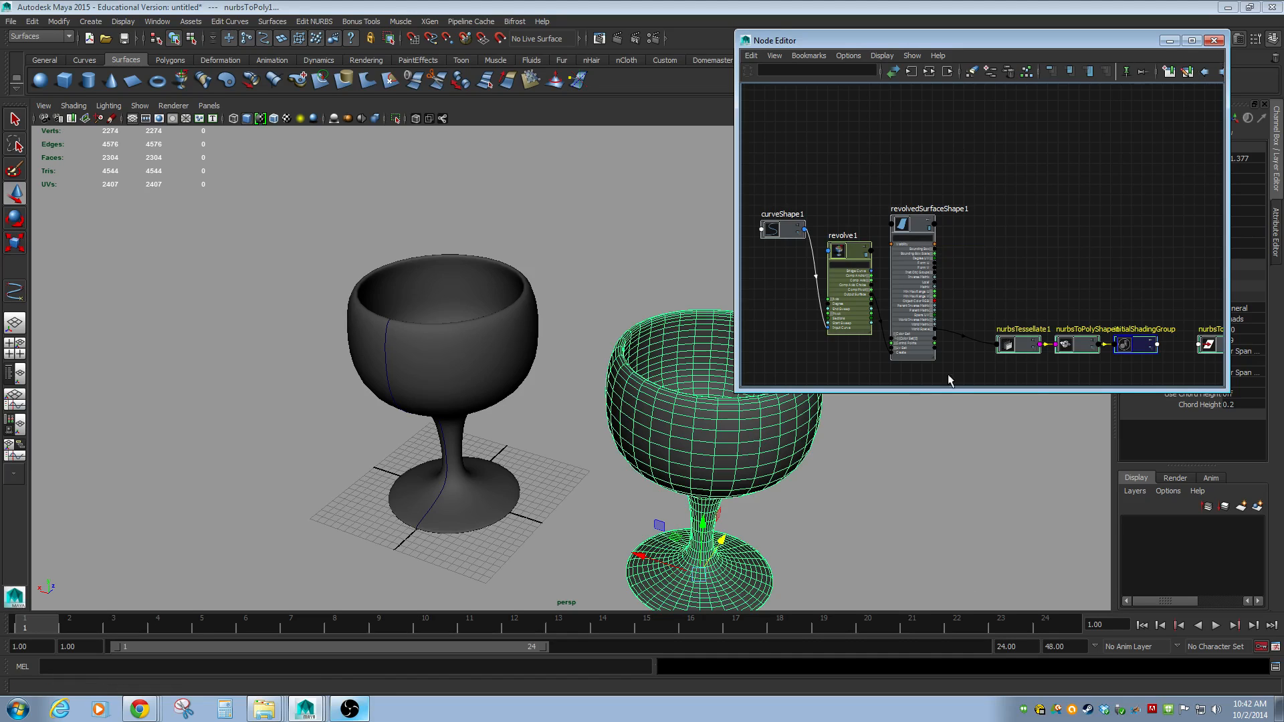
# Select the NURBS glass, move it freely by about -6.8, 10.05 and 9.85 along XYZ, and undo the move
pyautogui.click(905, 229)
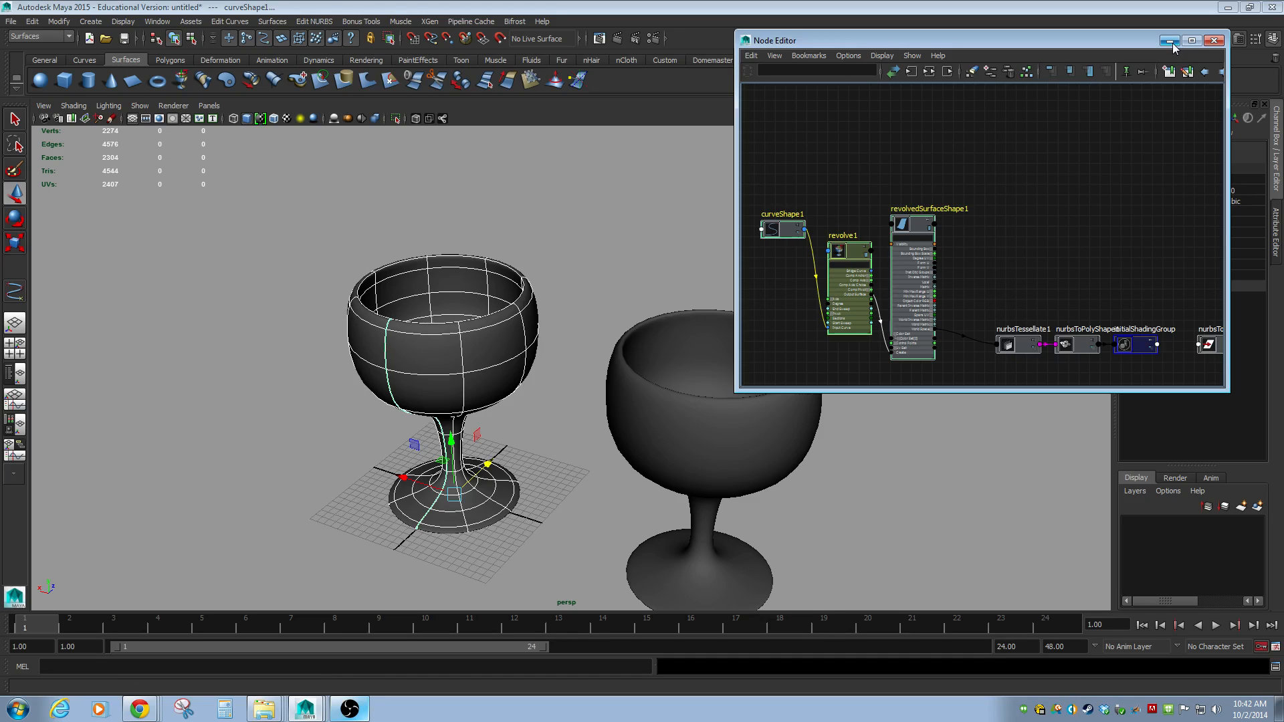
pyautogui.click(694, 489)
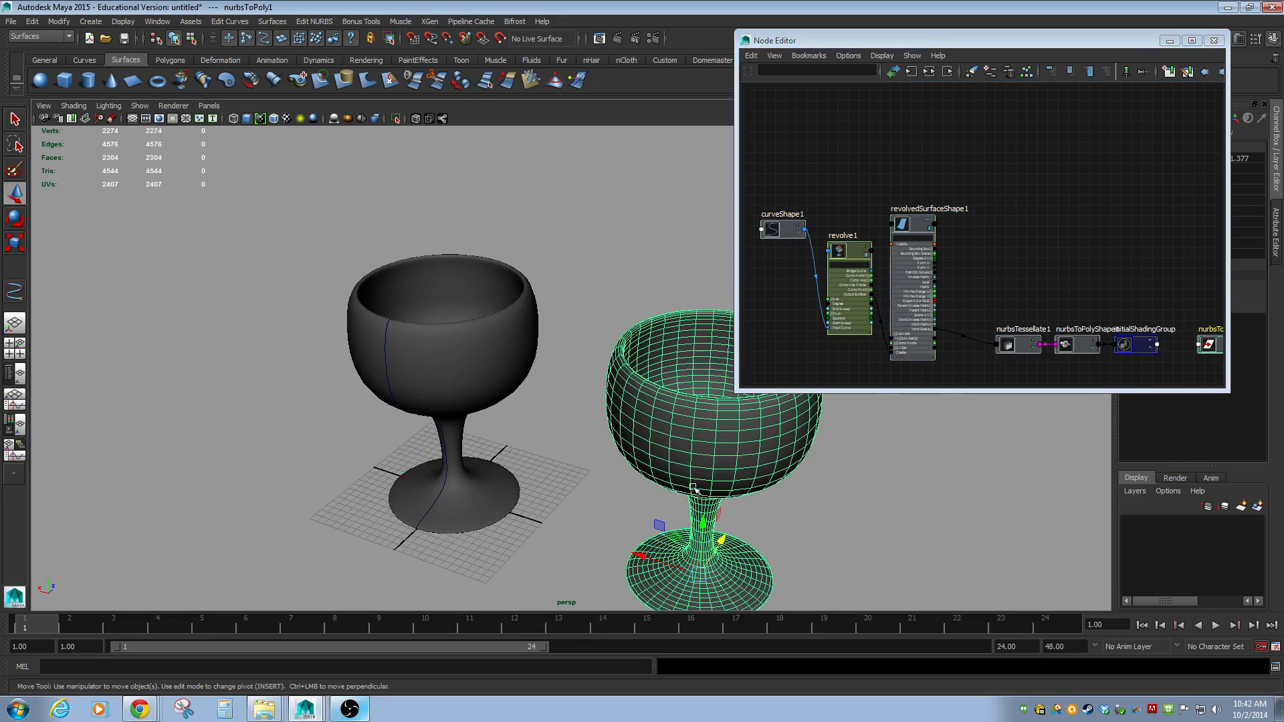
pyautogui.click(476, 505)
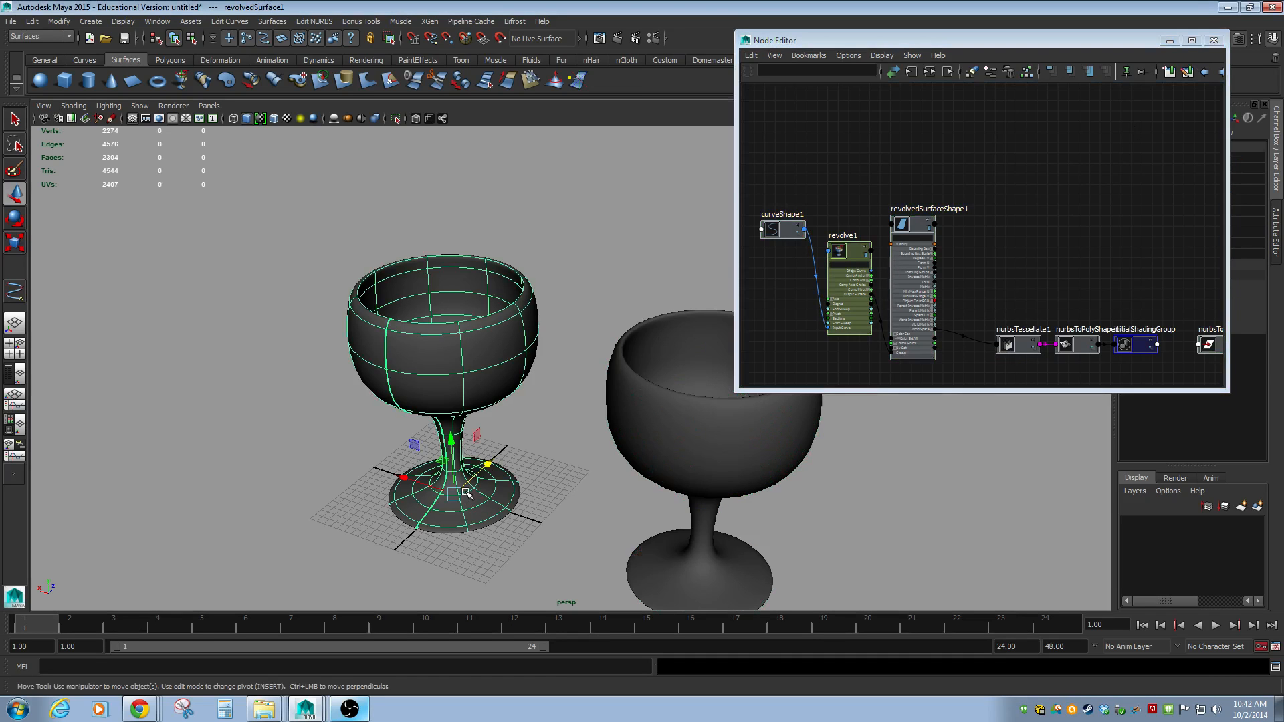
pyautogui.moveTo(466, 493); pyautogui.dragTo(593, 409)
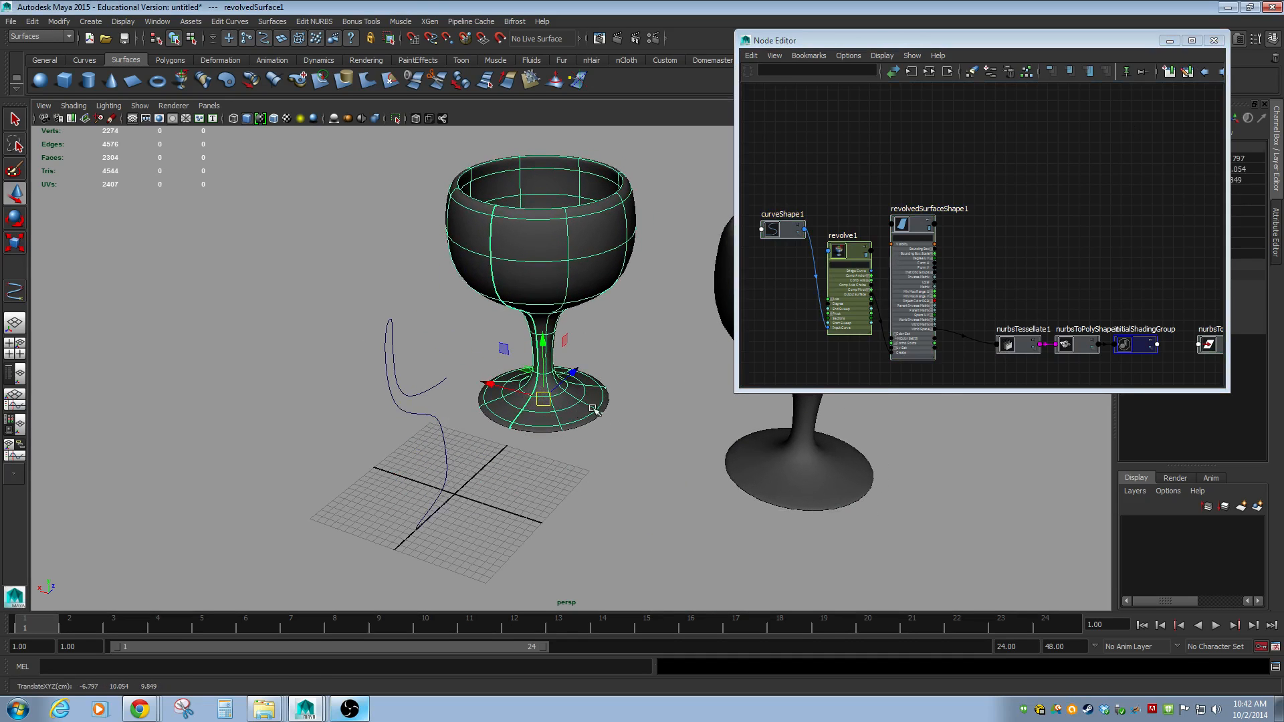
pyautogui.hotkey('ctrl', 'z')
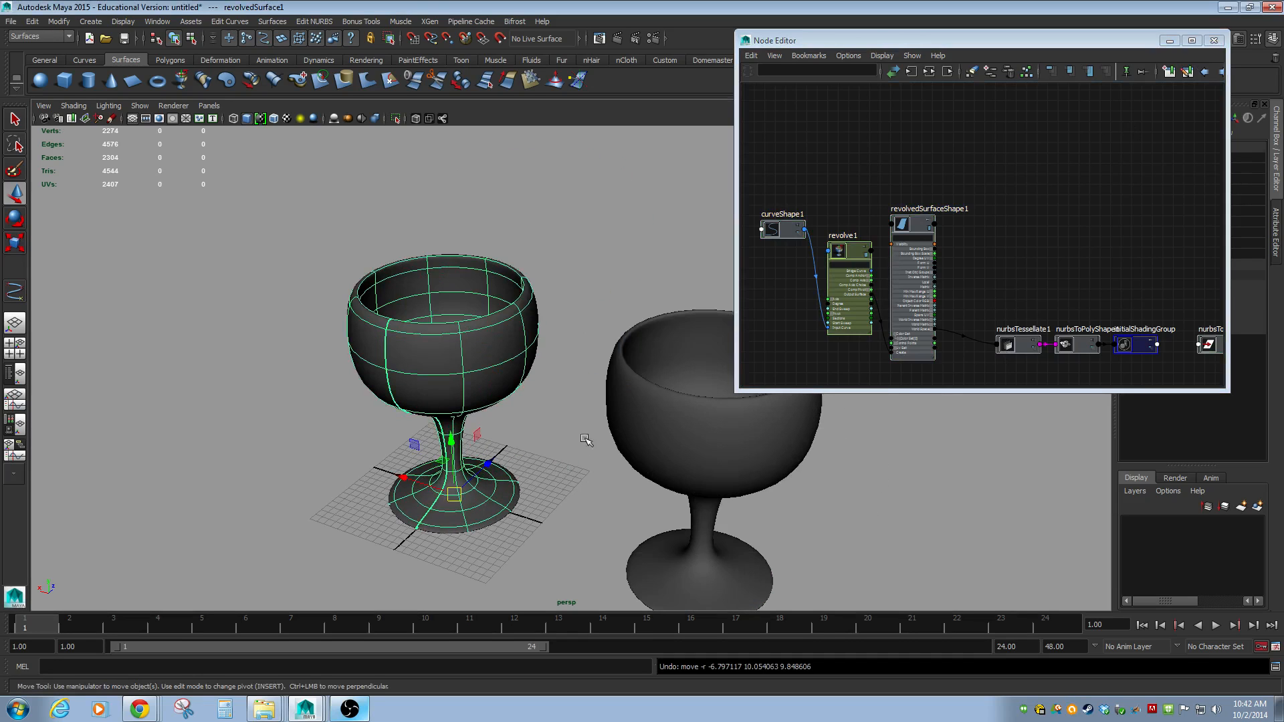
# Select the polygon glass and delete its construction history
pyautogui.click(665, 375)
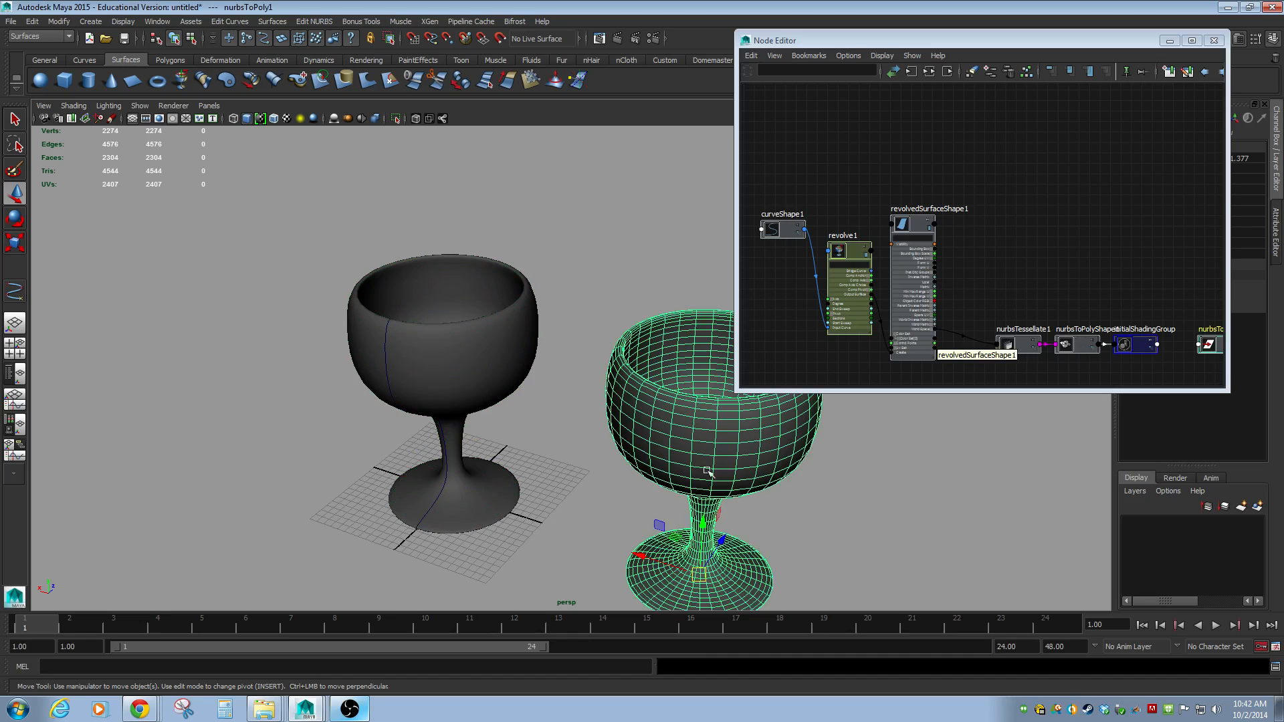
pyautogui.keyDown('alt'); pyautogui.moveTo(779, 501); pyautogui.dragTo(654, 384, button='middle'); pyautogui.keyUp('alt')
pyautogui.keyDown('alt'); pyautogui.moveTo(654, 384); pyautogui.dragTo(587, 401, button='right'); pyautogui.keyUp('alt')
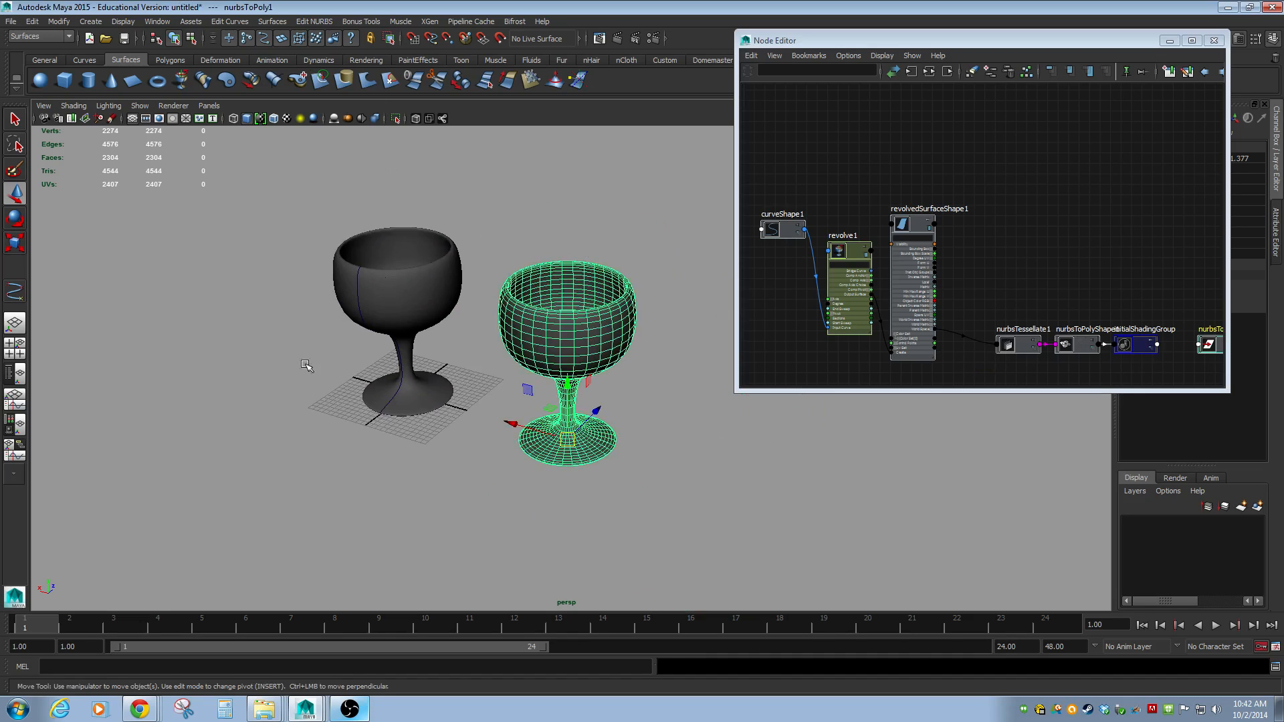
pyautogui.click(32, 22)
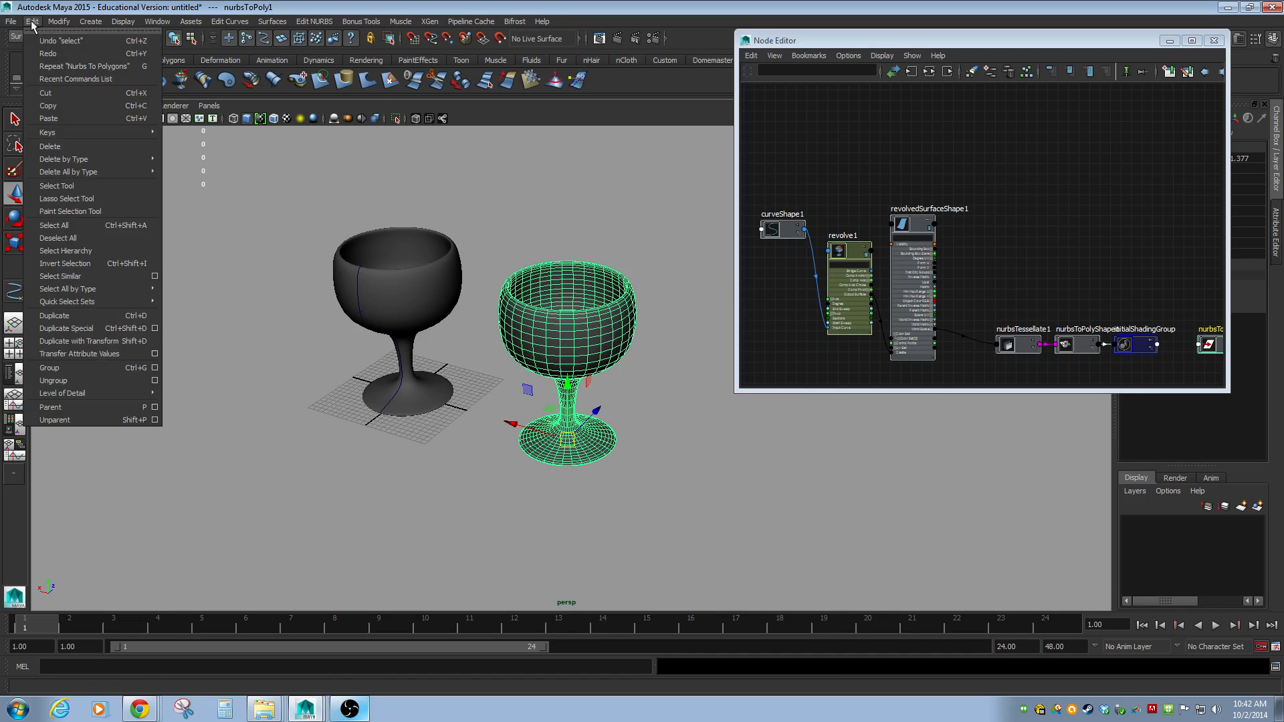
pyautogui.moveTo(85, 171)
pyautogui.click(240, 173)
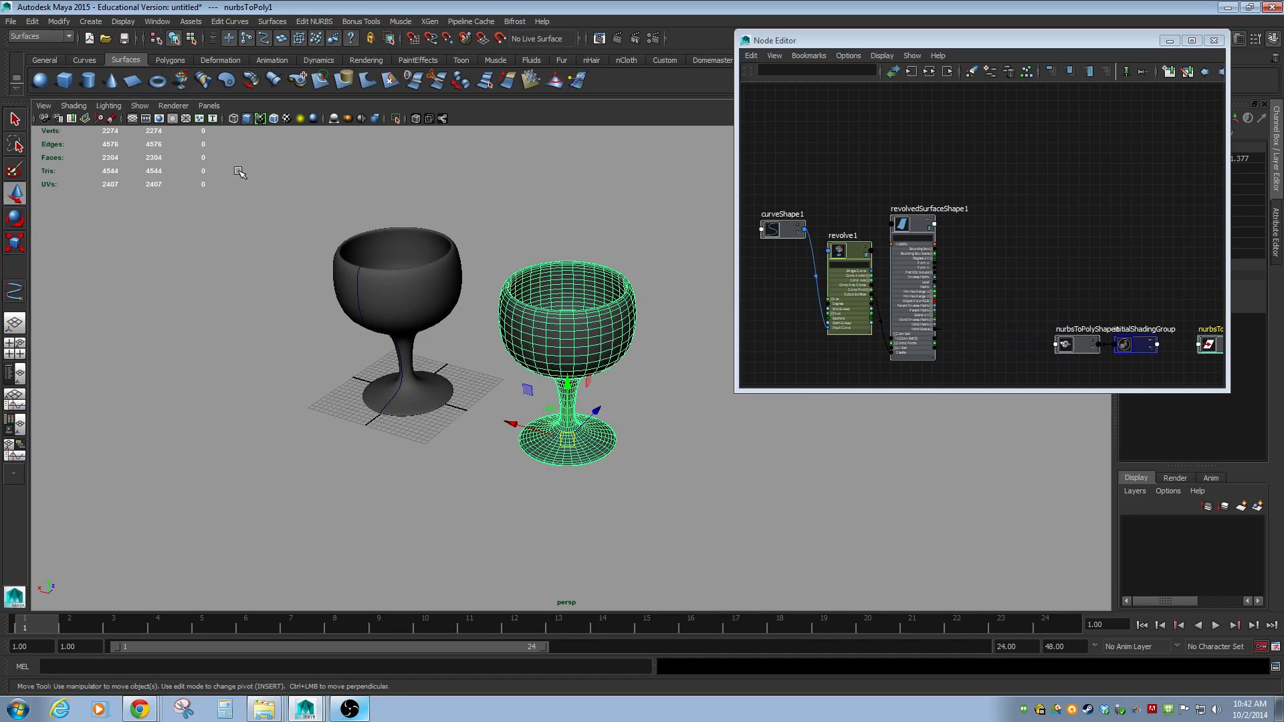
# Check the polygon shape's connections and compare both glasses by selecting each, then close the Node Editor
pyautogui.click(1073, 345)
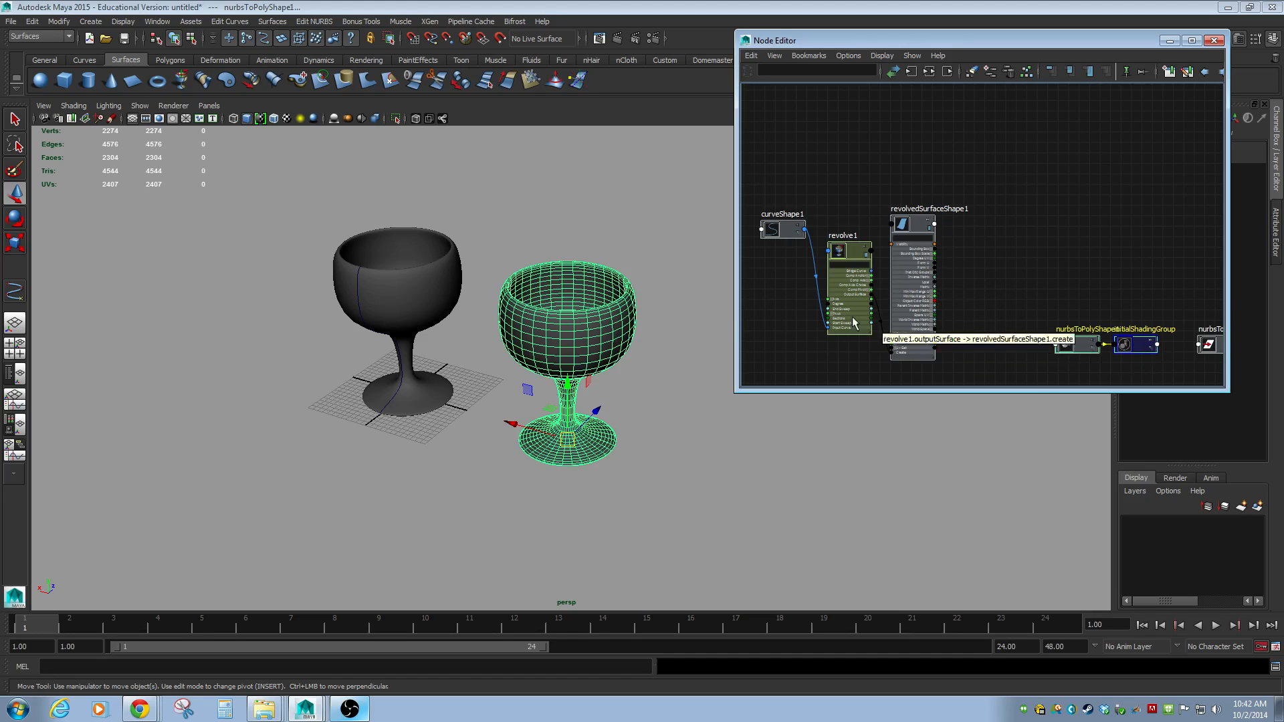
pyautogui.click(493, 241)
pyautogui.click(577, 321)
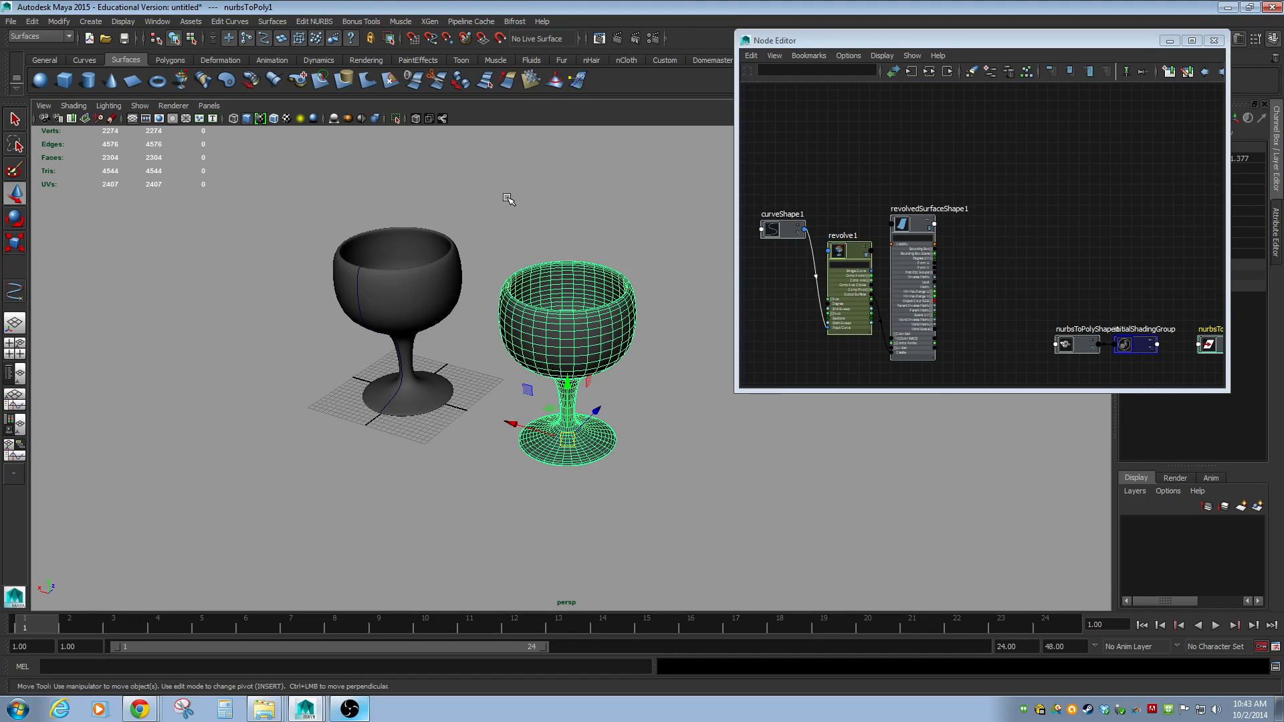
pyautogui.click(414, 351)
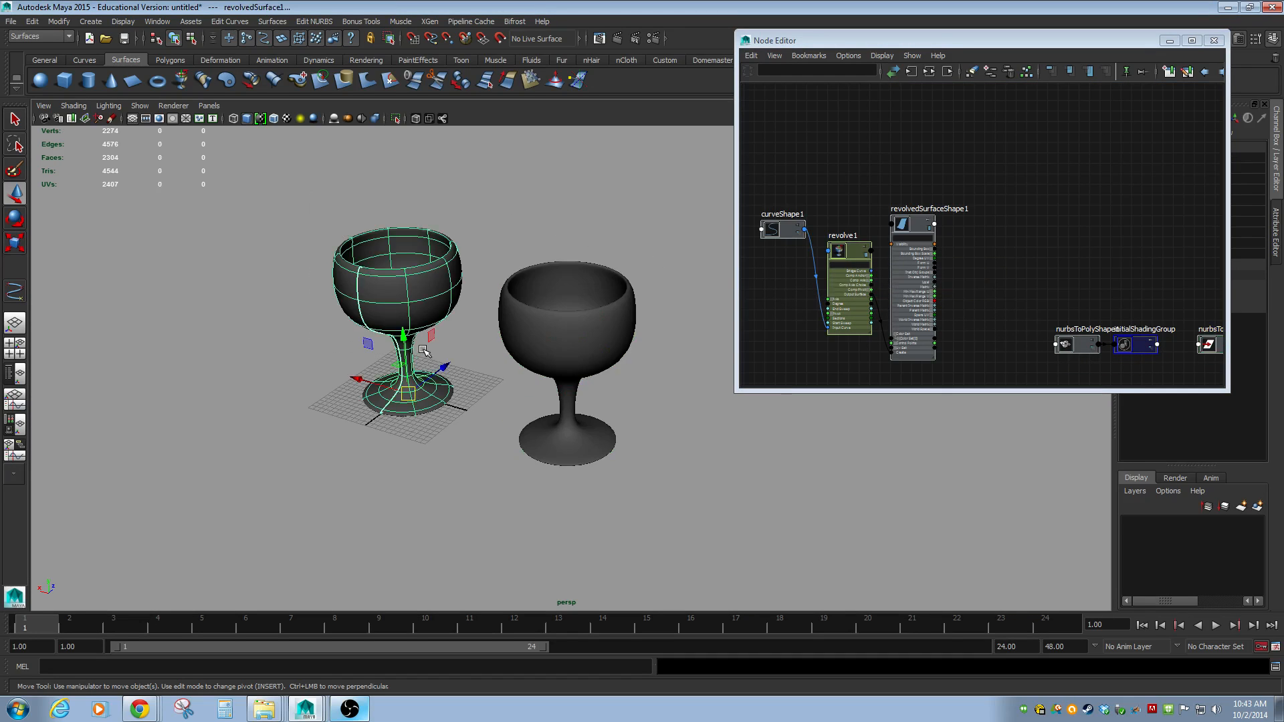
pyautogui.click(540, 304)
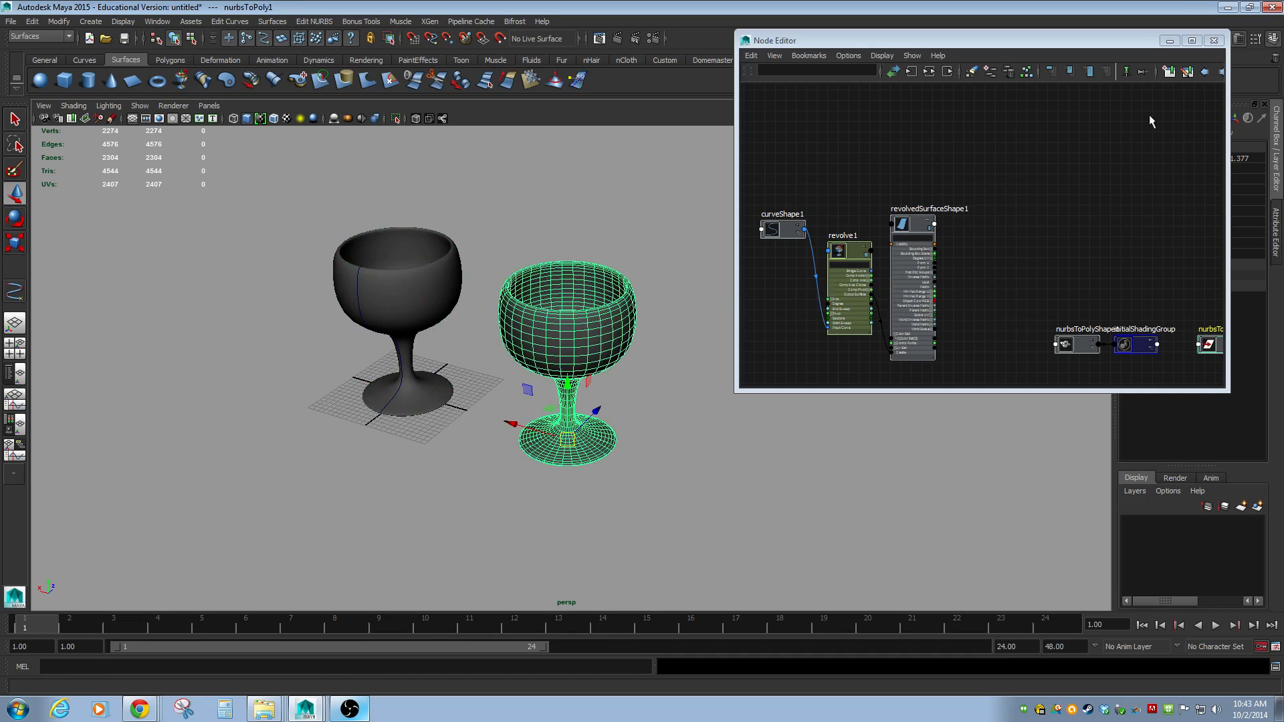
pyautogui.click(1214, 40)
# Inspect both glasses from above, from the side and from a distance, and select the polygon glass
pyautogui.keyDown('alt'); pyautogui.moveTo(606, 267); pyautogui.dragTo(735, 295); pyautogui.keyUp('alt')
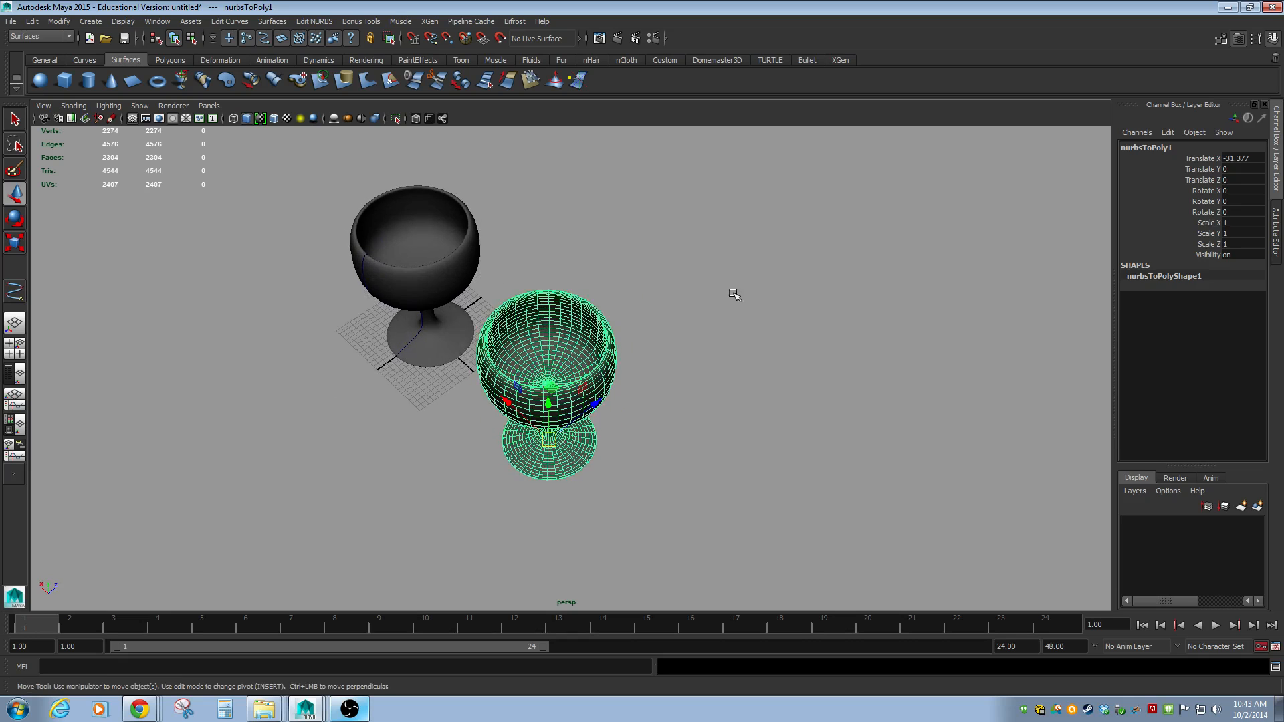
pyautogui.click(735, 295)
pyautogui.keyDown('alt'); pyautogui.moveTo(509, 383); pyautogui.dragTo(868, 425, button='right'); pyautogui.keyUp('alt')
pyautogui.keyDown('alt'); pyautogui.moveTo(566, 435); pyautogui.dragTo(399, 333); pyautogui.keyUp('alt')
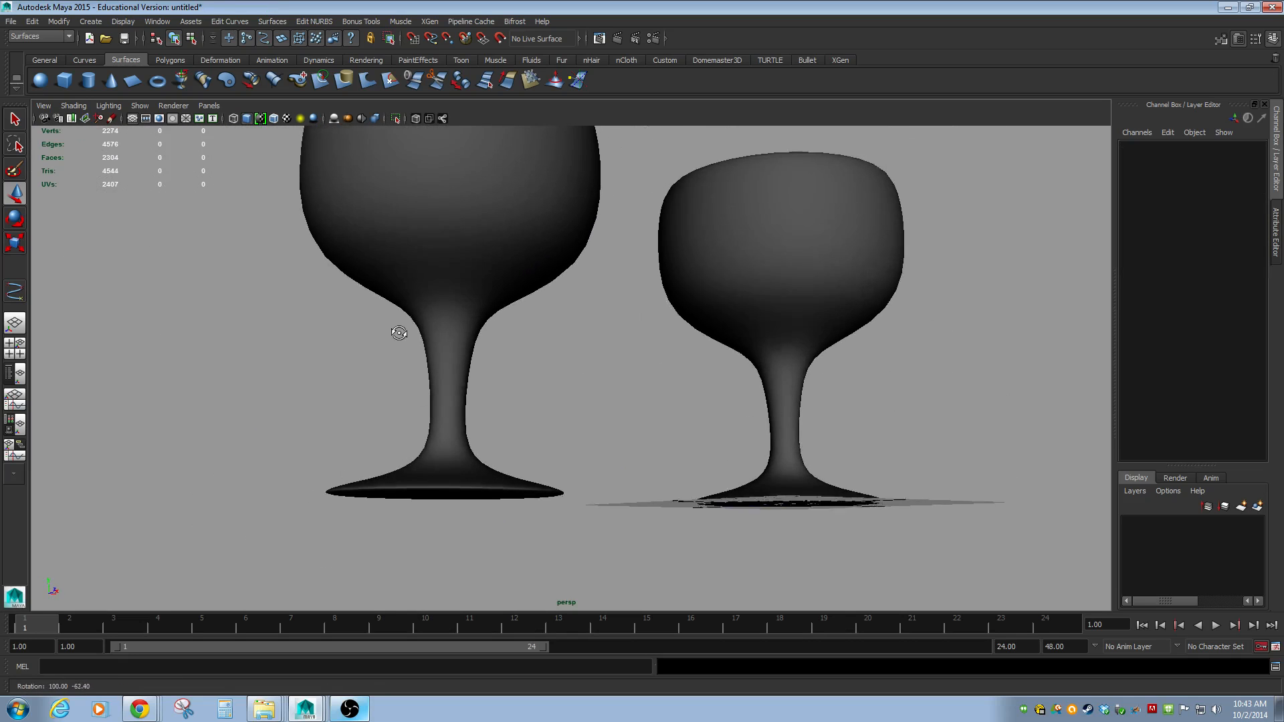
pyautogui.keyDown('alt'); pyautogui.moveTo(619, 350); pyautogui.dragTo(472, 387, button='right'); pyautogui.keyUp('alt')
pyautogui.keyDown('alt'); pyautogui.moveTo(472, 387); pyautogui.dragTo(693, 421); pyautogui.keyUp('alt')
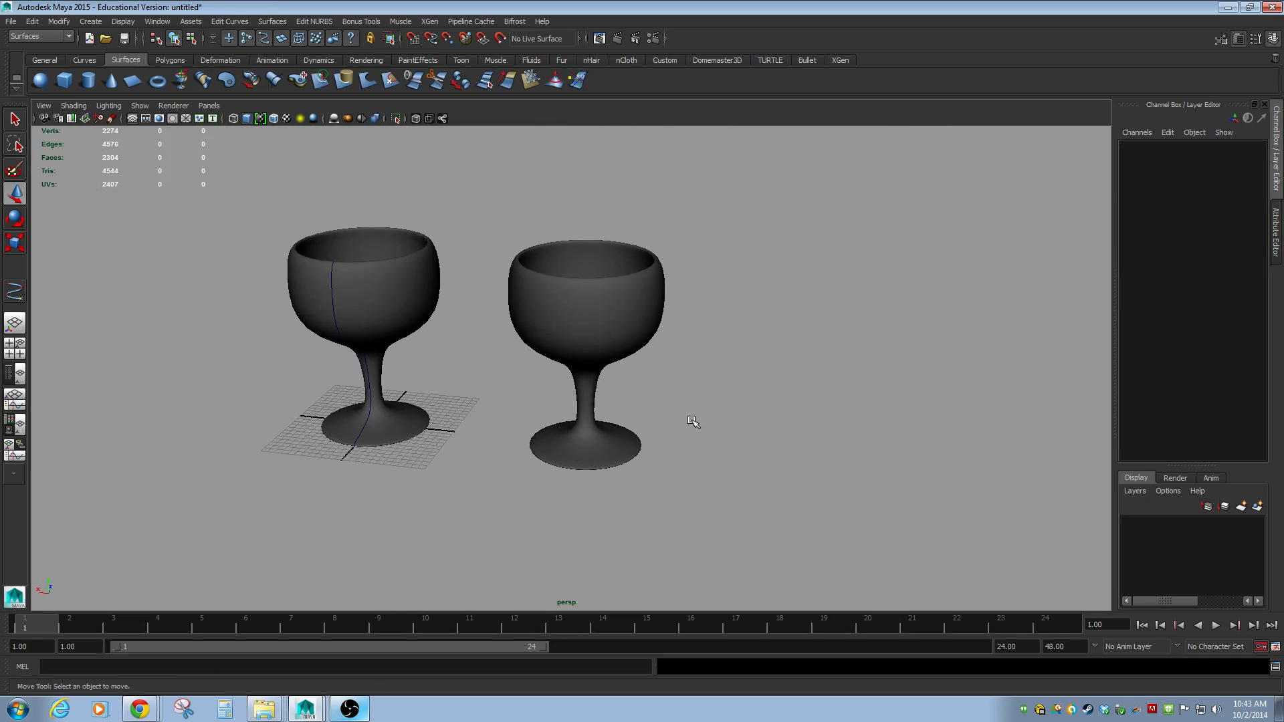
pyautogui.keyDown('alt'); pyautogui.moveTo(692, 422); pyautogui.dragTo(517, 310, button='right'); pyautogui.keyUp('alt')
pyautogui.click(612, 351)
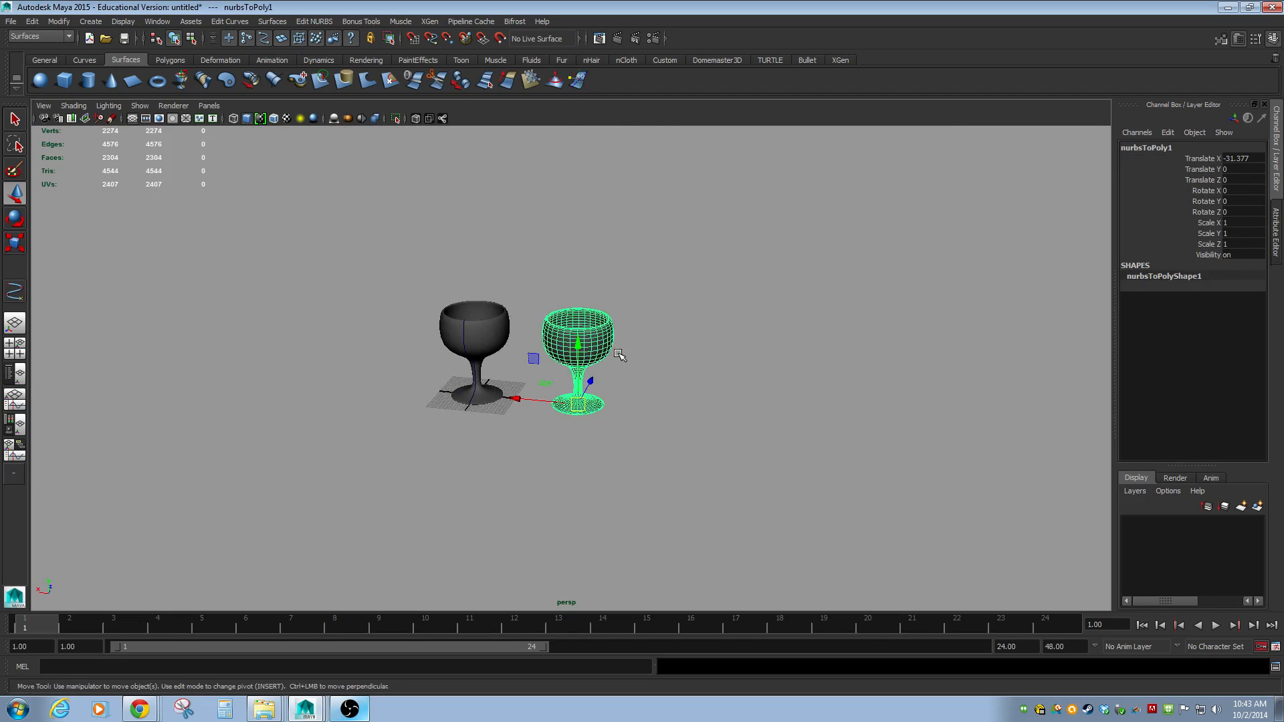